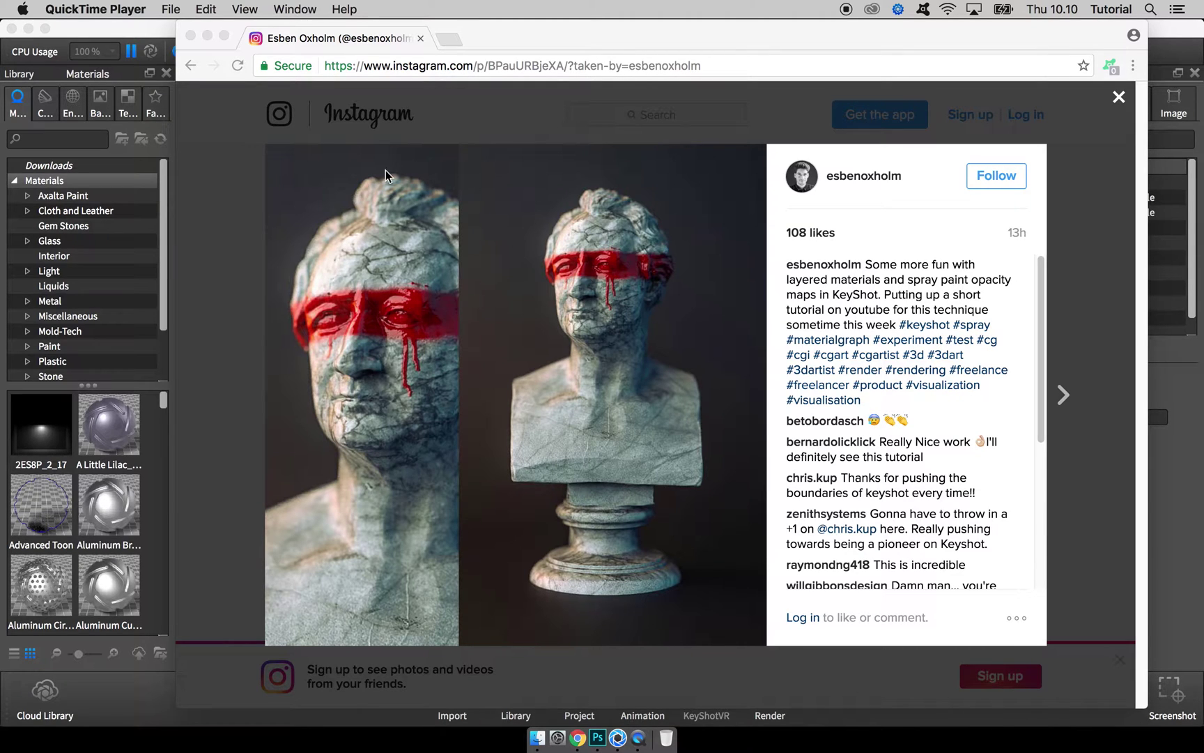
Switch from the browser to KeyShot and open the material graph of the bust's Green Marble material.
click(209, 36)
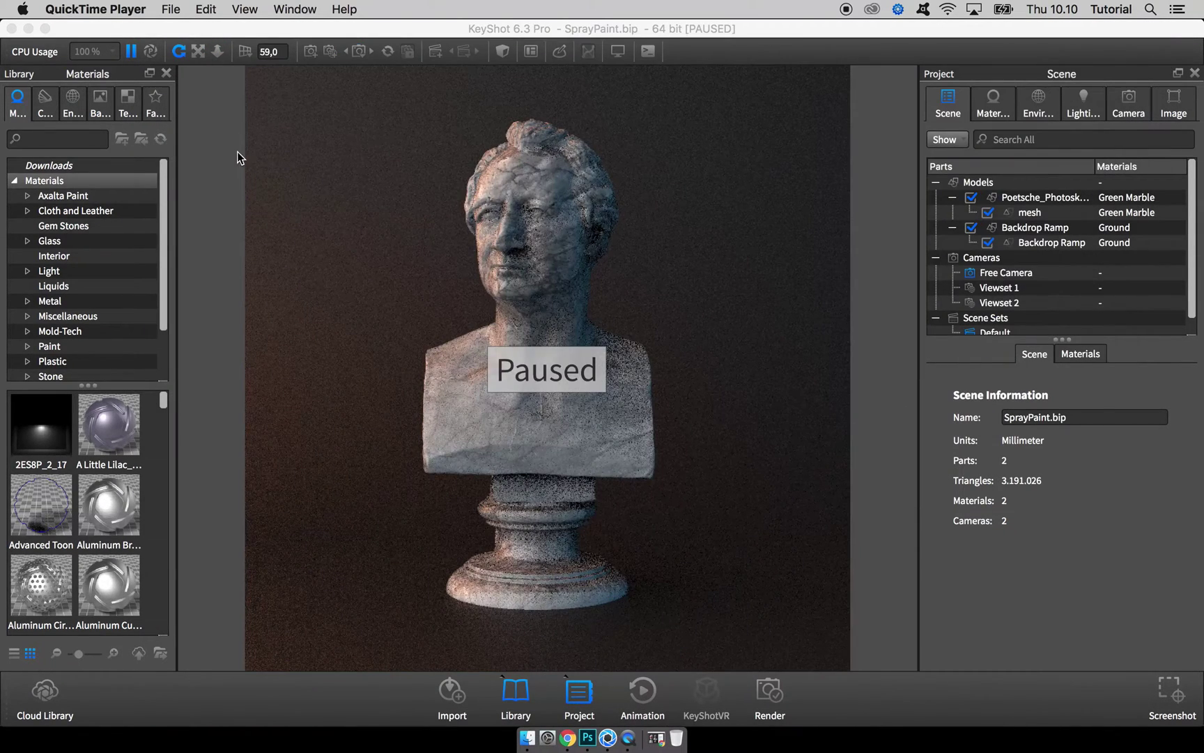
click(237, 151)
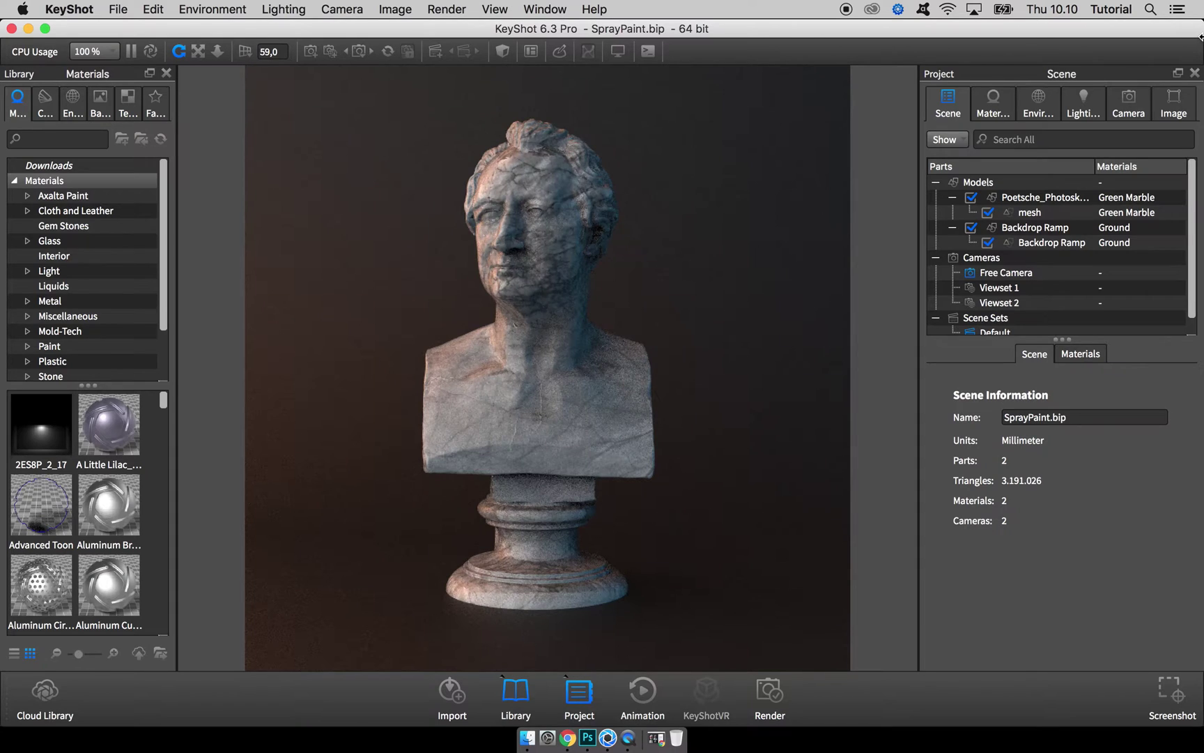
double_click(570, 218)
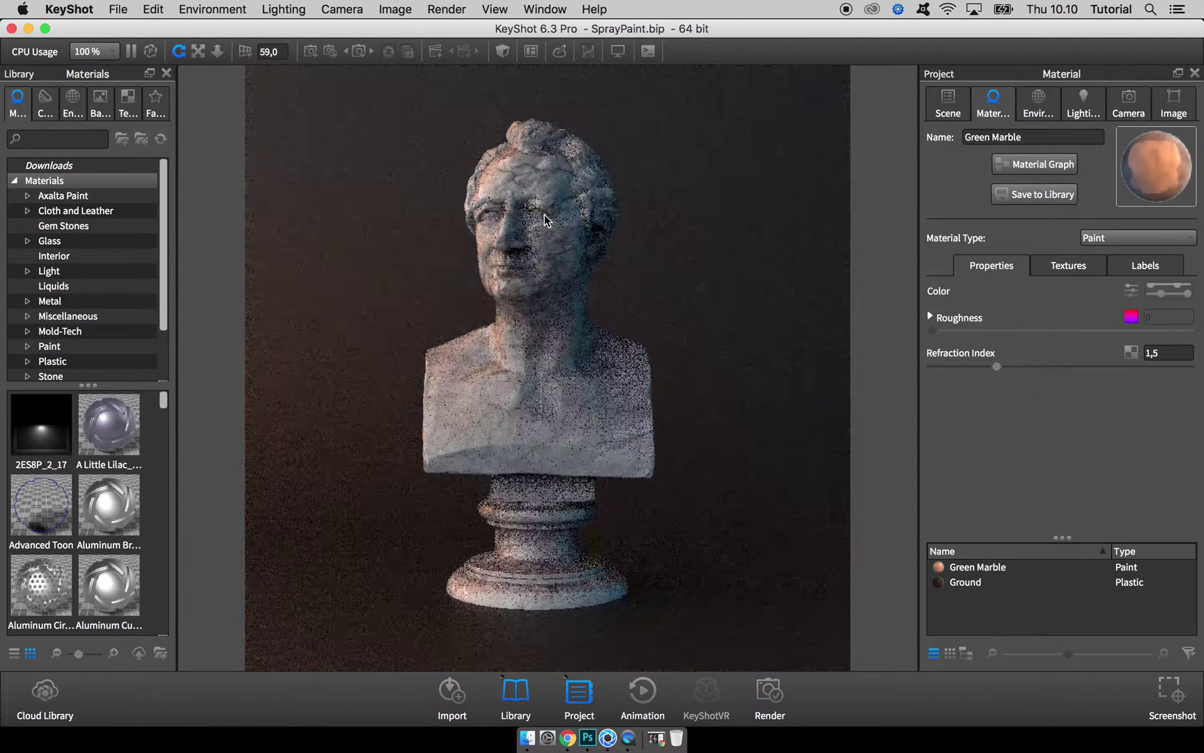
click(1029, 166)
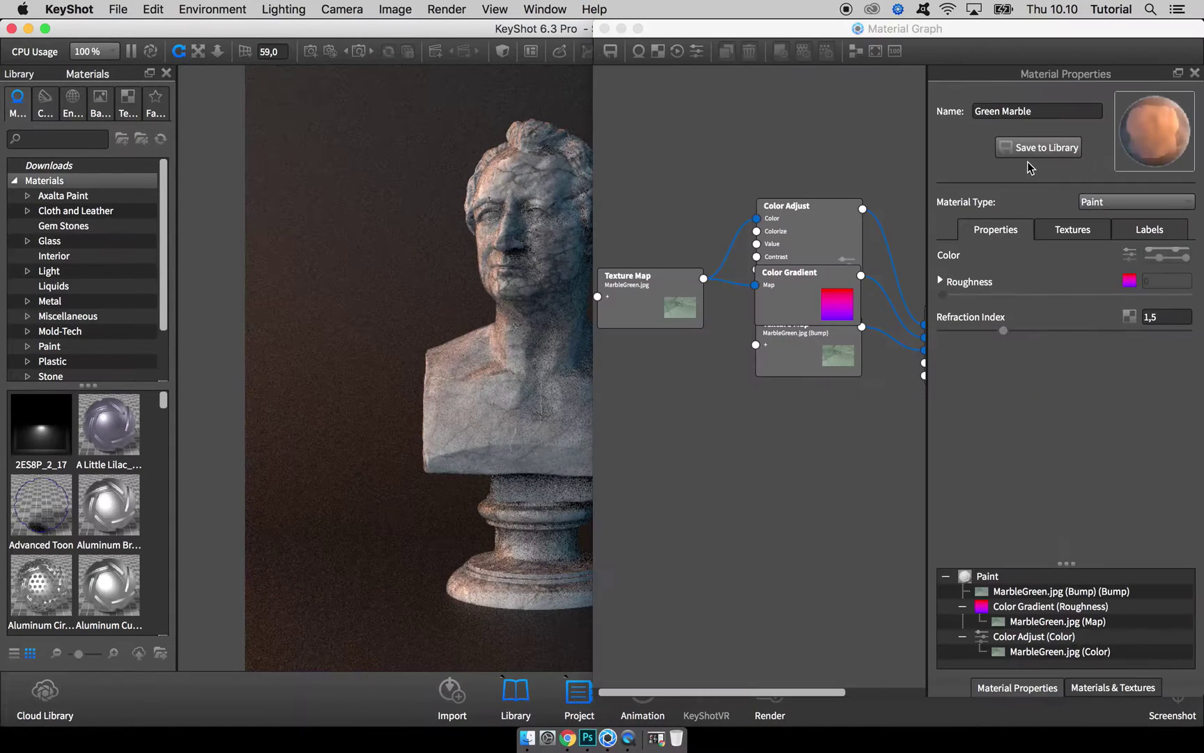
Shrink the main KeyShot window to fit beside the material graph and close its Library and Project panels.
click(604, 29)
drag(1199, 29, 588, 15)
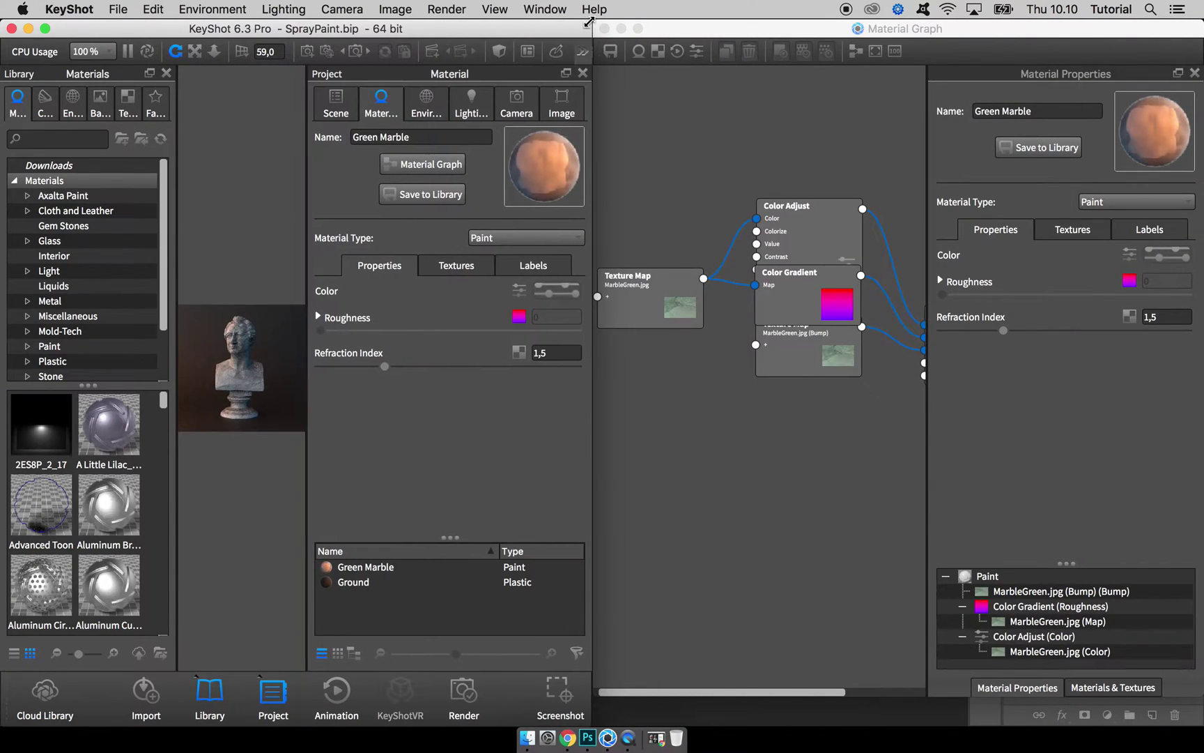
click(166, 73)
click(582, 72)
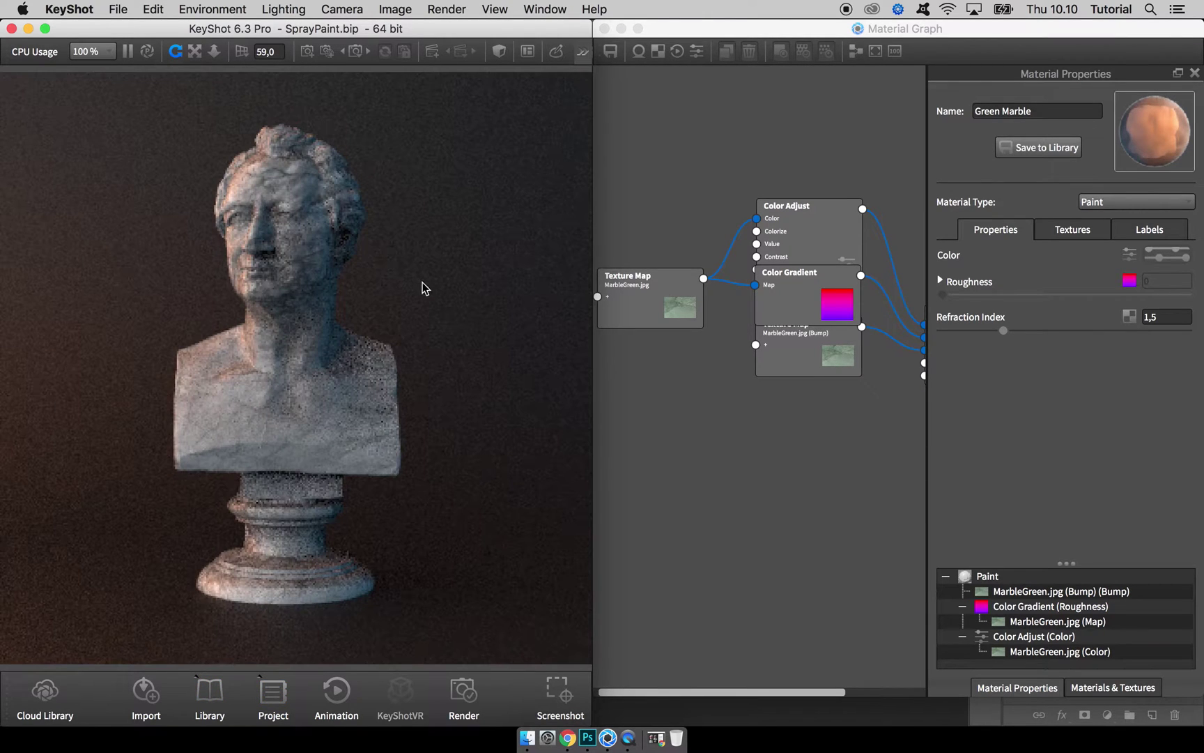
Space out the Paint, Color Adjust and Color Gradient nodes so they no longer cover the bump Texture Map node.
click(688, 338)
scroll(767, 390, right, 5)
scroll(810, 421, down, 1)
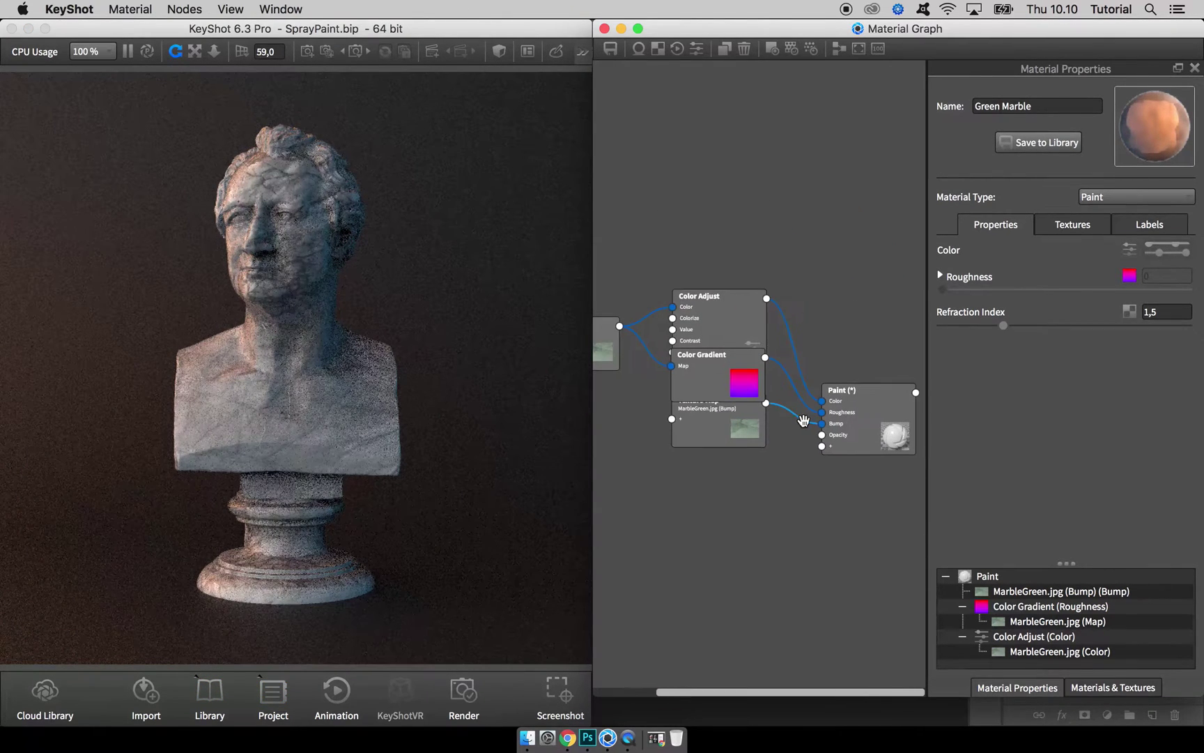
drag(854, 420, 849, 351)
drag(732, 326, 732, 314)
mouse_move(725, 351)
mouse_down()
mouse_move(727, 311)
mouse_move(715, 360)
mouse_up()
drag(715, 299, 722, 281)
drag(715, 349, 720, 337)
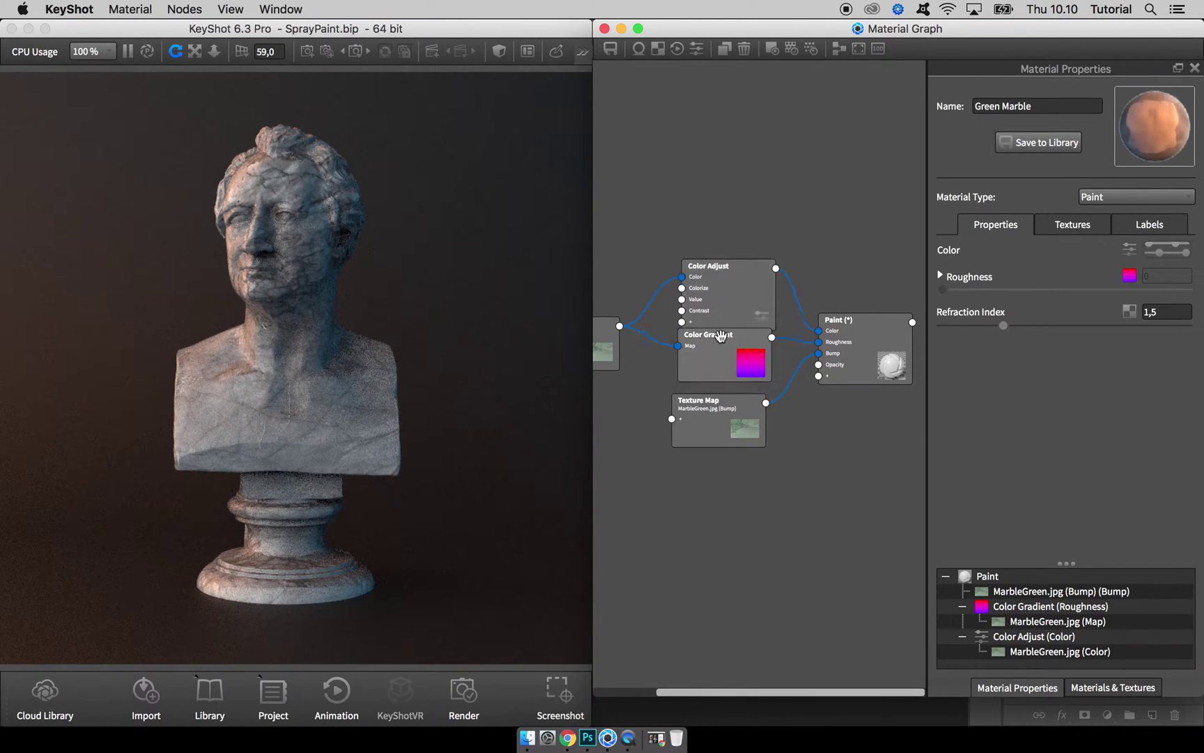
Rearrange the bump Texture Map, Color Gradient and Color Adjust nodes more compactly in front of the Paint node.
drag(707, 408, 620, 396)
drag(645, 454, 758, 460)
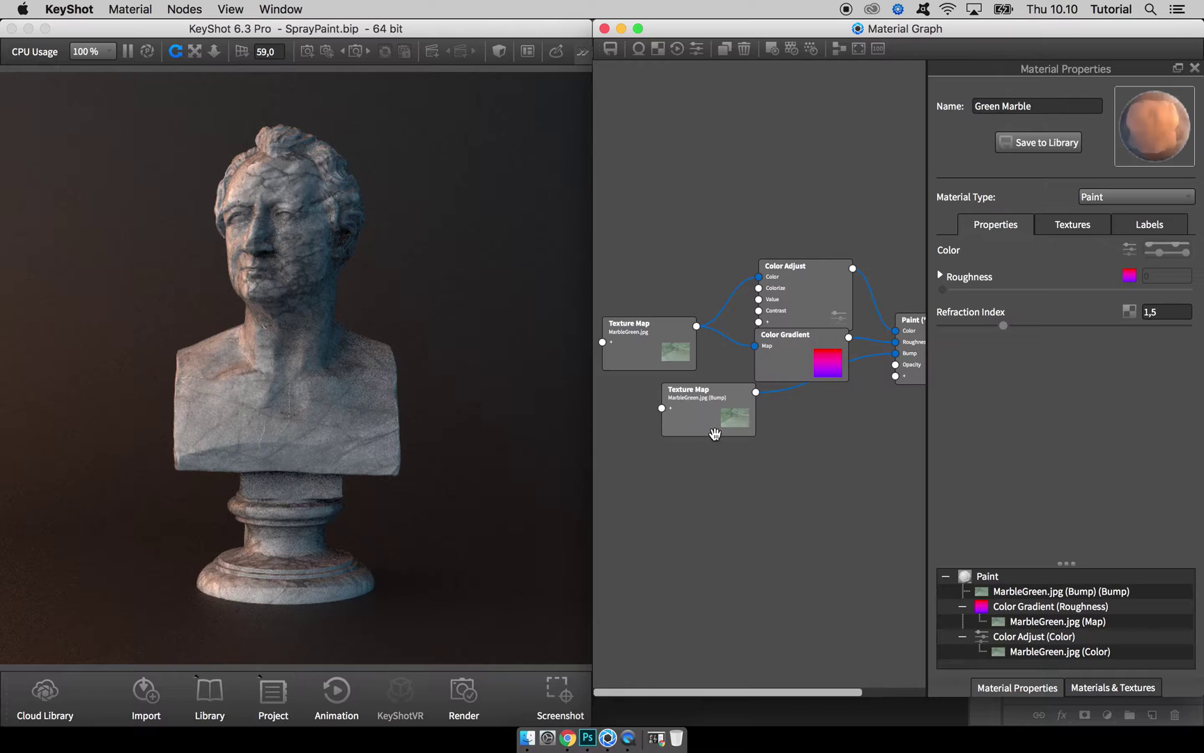
middle_drag(798, 438, 721, 435)
drag(725, 373, 762, 332)
middle_drag(662, 478, 739, 477)
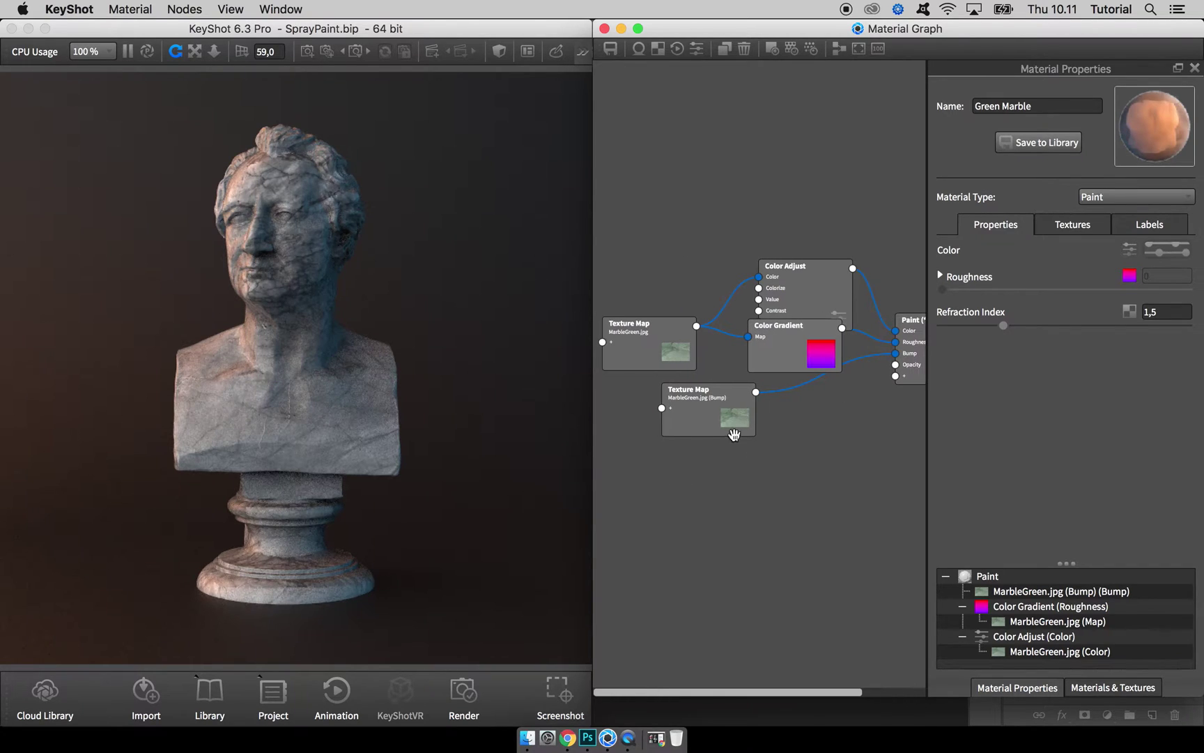
drag(775, 455, 717, 461)
drag(626, 401, 675, 331)
drag(735, 293, 737, 282)
drag(734, 334, 753, 328)
drag(720, 387, 746, 407)
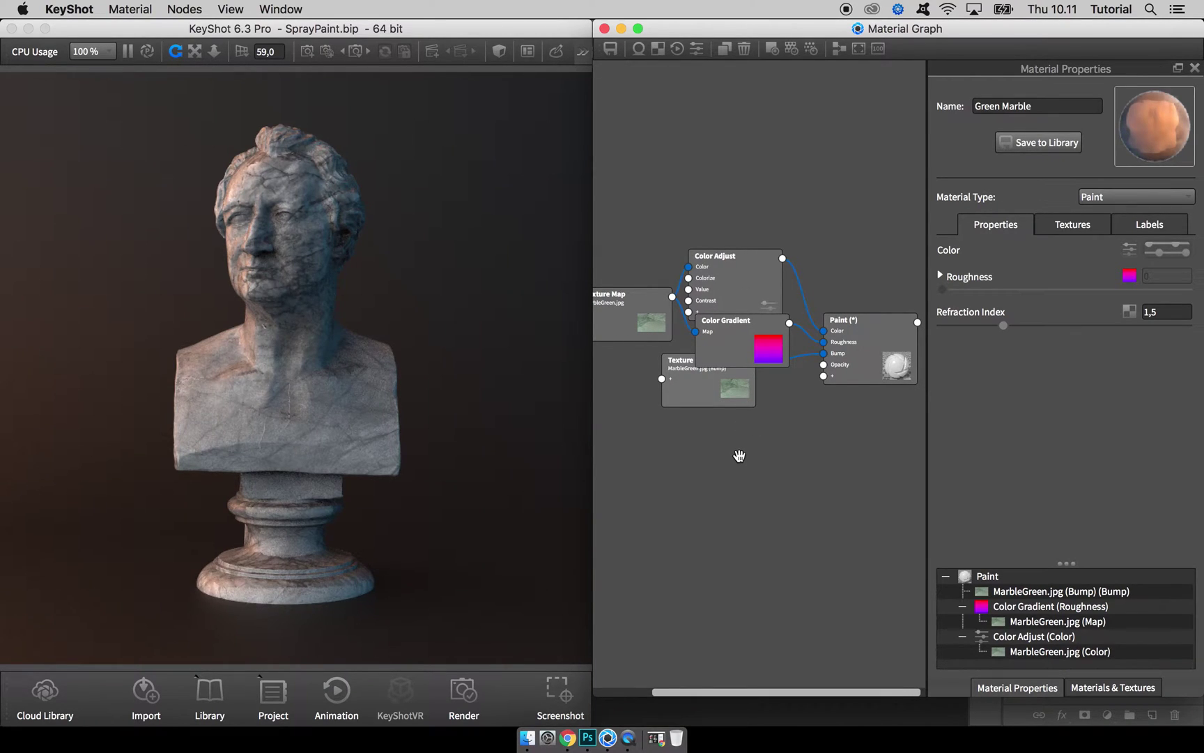
Add a second Paint material node to the graph and set its color to red.
right_click(707, 458)
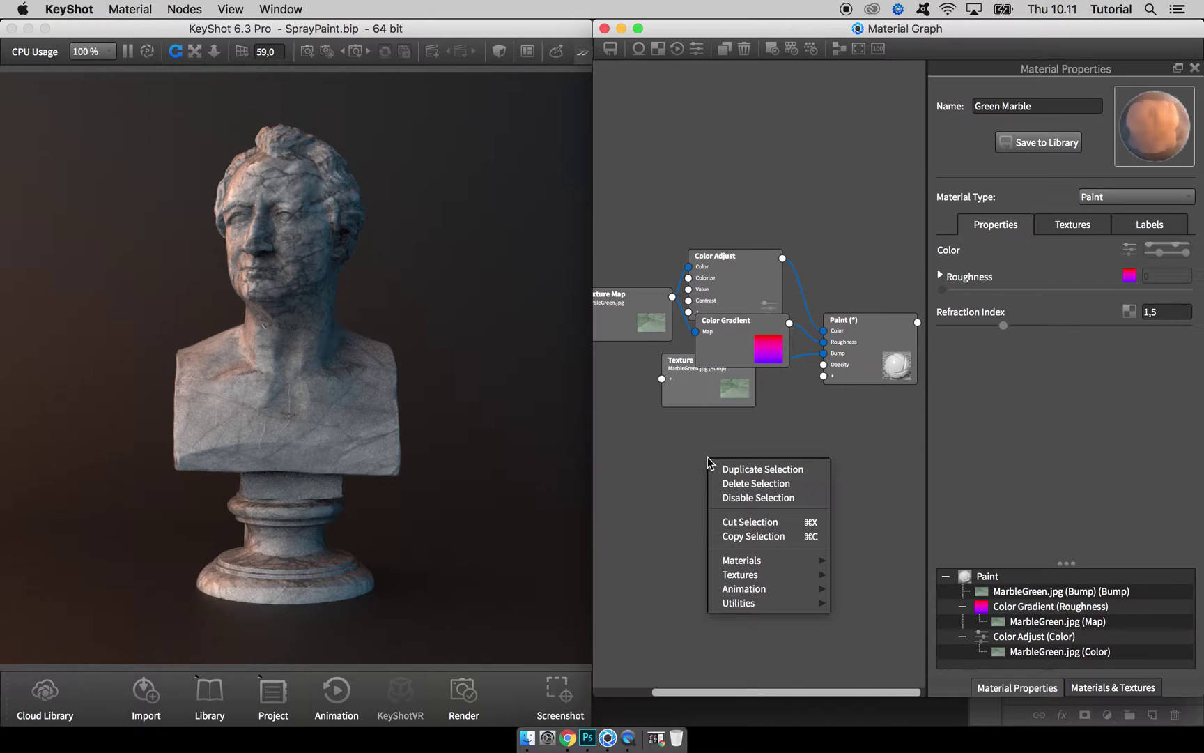
mouse_move(717, 560)
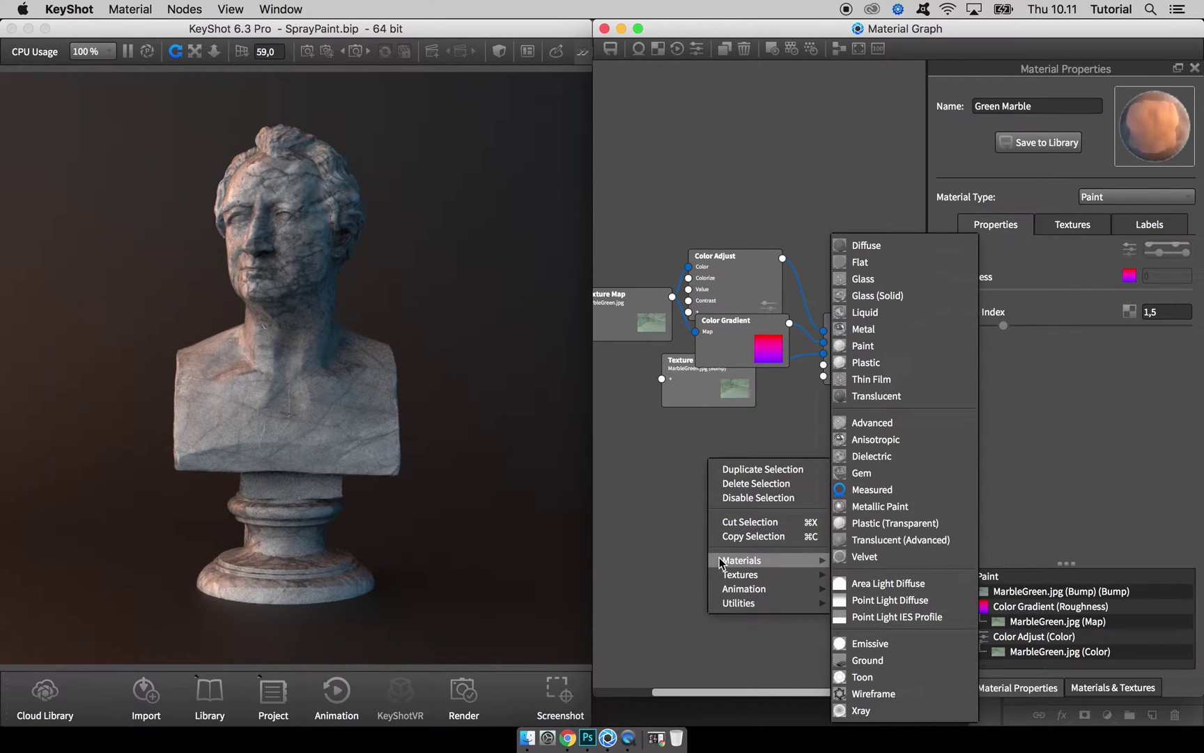
click(864, 345)
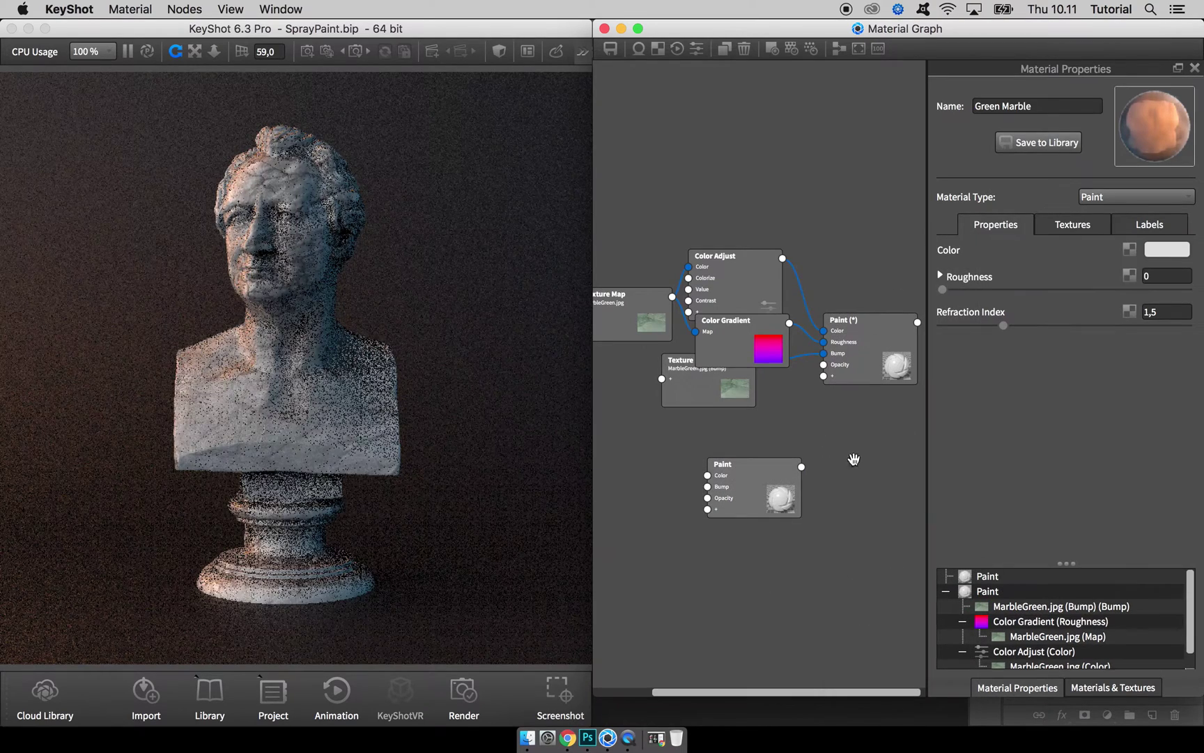
click(1151, 253)
drag(1113, 146, 1162, 84)
click(1144, 517)
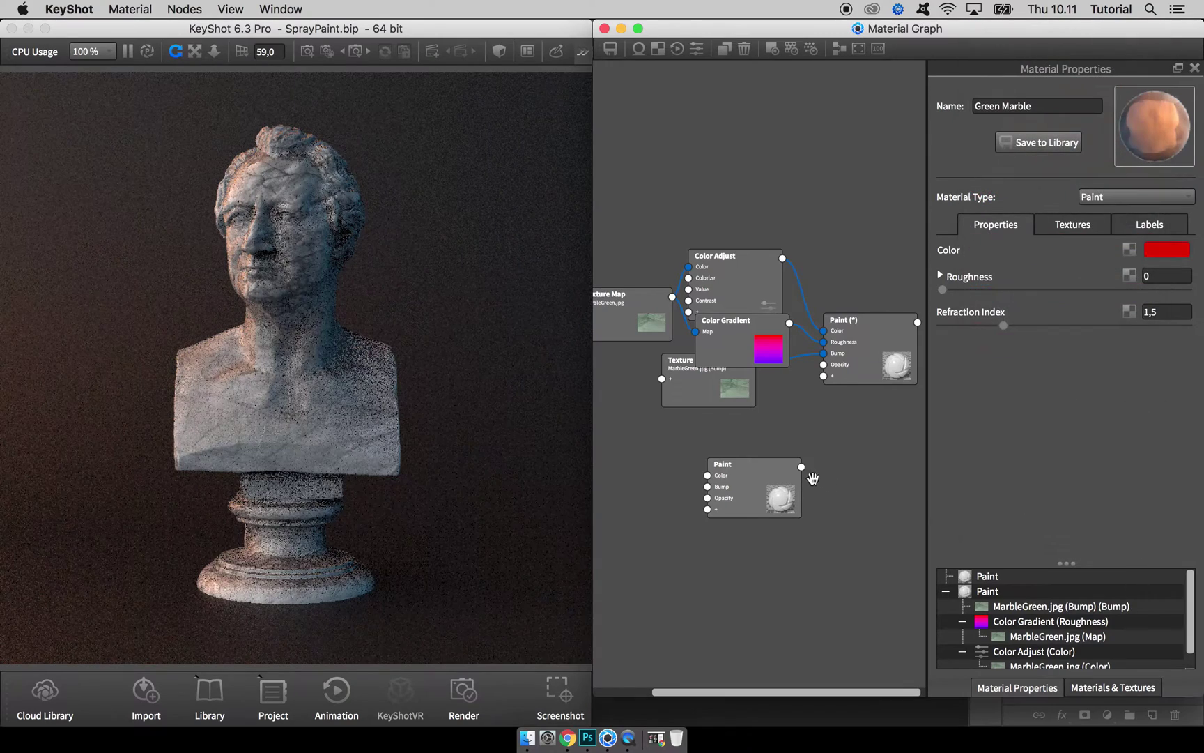
Connect the red Paint node to the main Paint node as a label and place it below the marble textures.
mouse_move(802, 466)
mouse_down()
mouse_move(823, 421)
mouse_move(823, 376)
mouse_move(860, 414)
mouse_up()
drag(776, 485, 764, 474)
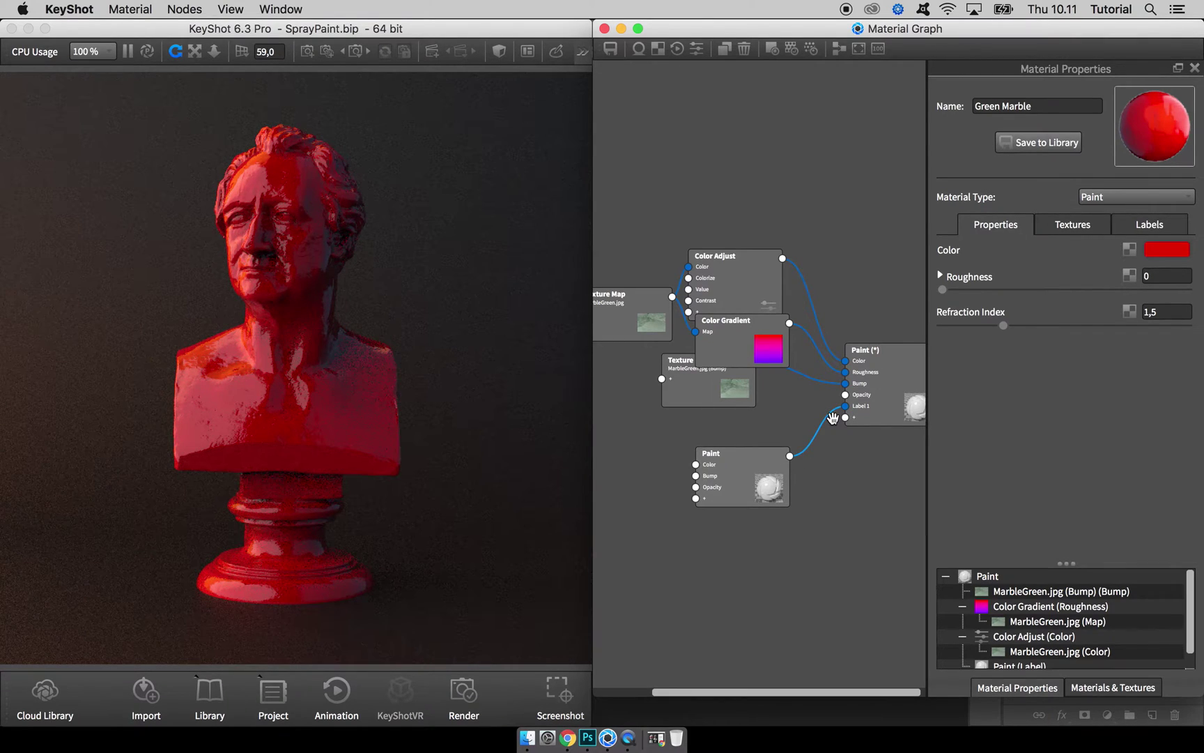
drag(734, 486, 731, 482)
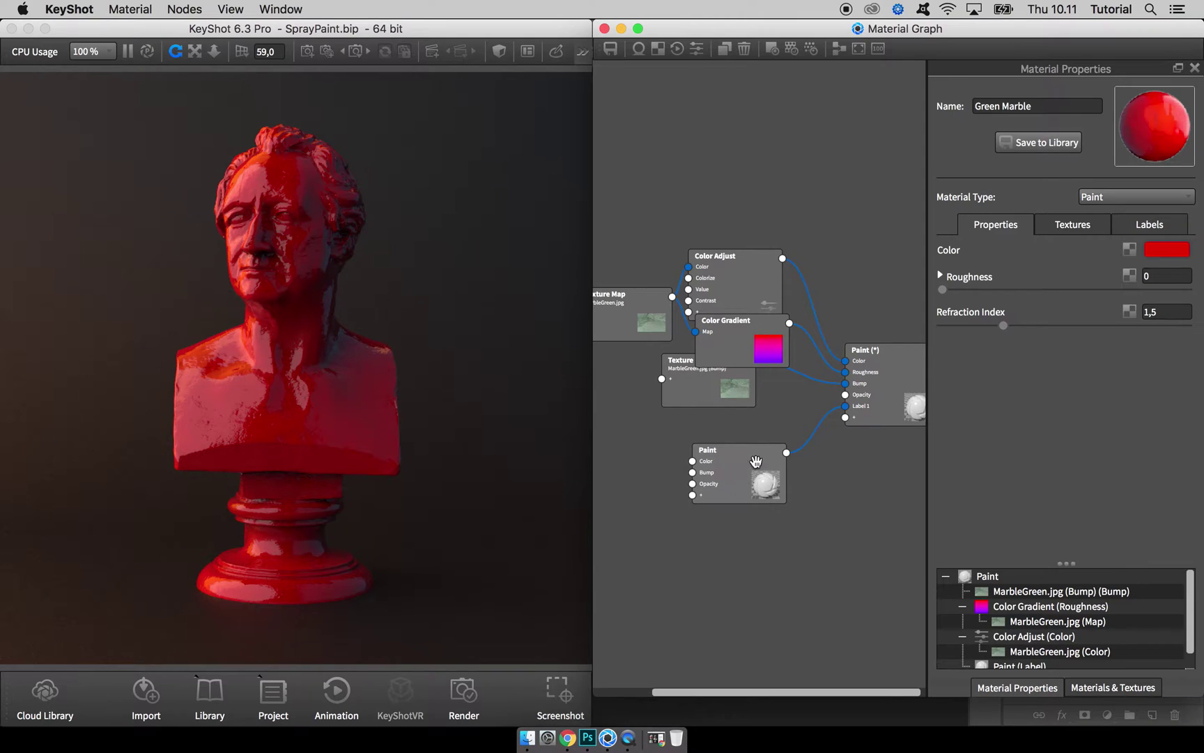
Enable Apply Bump To Labels for the main Paint material's MarbleGreen.jpg bump texture.
click(879, 373)
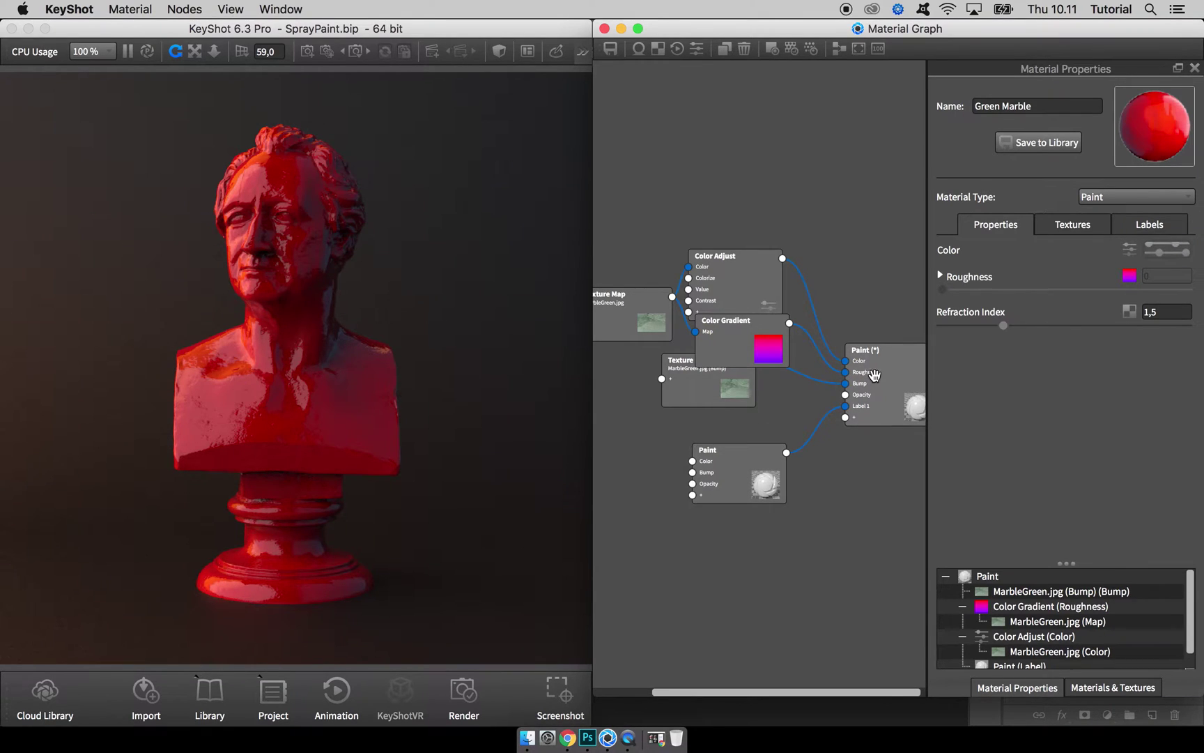
click(1094, 227)
click(1069, 272)
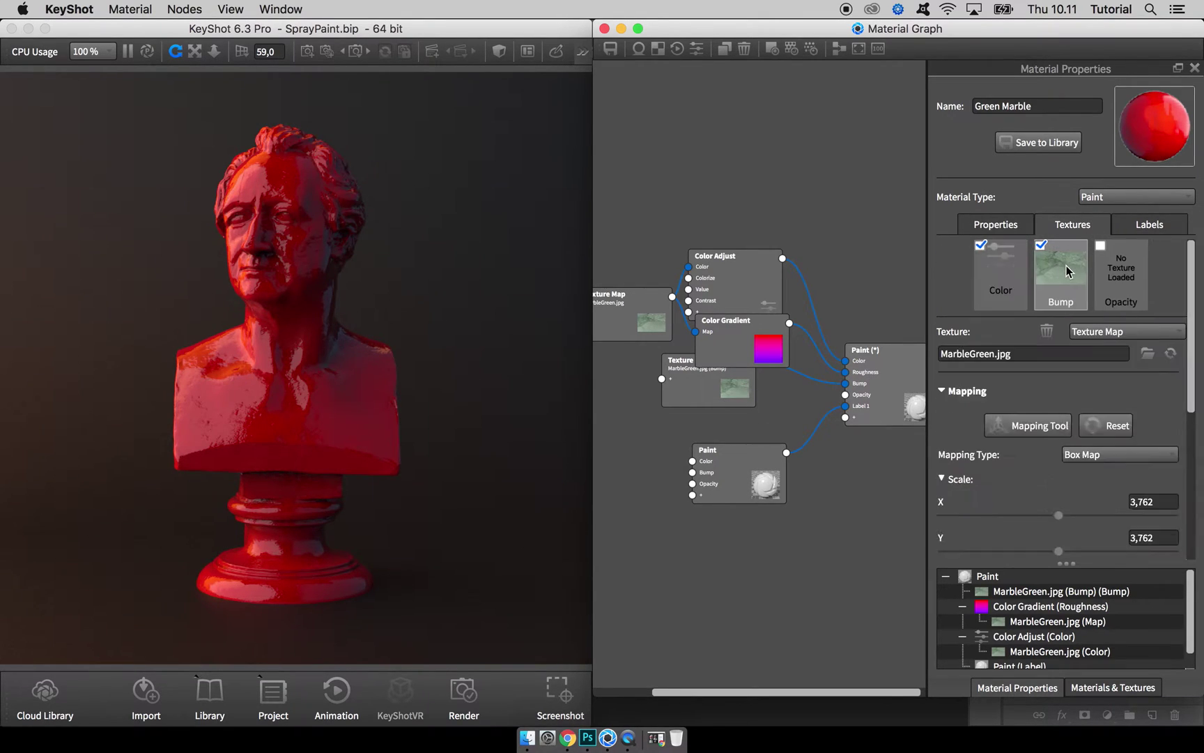
drag(1194, 286, 1194, 432)
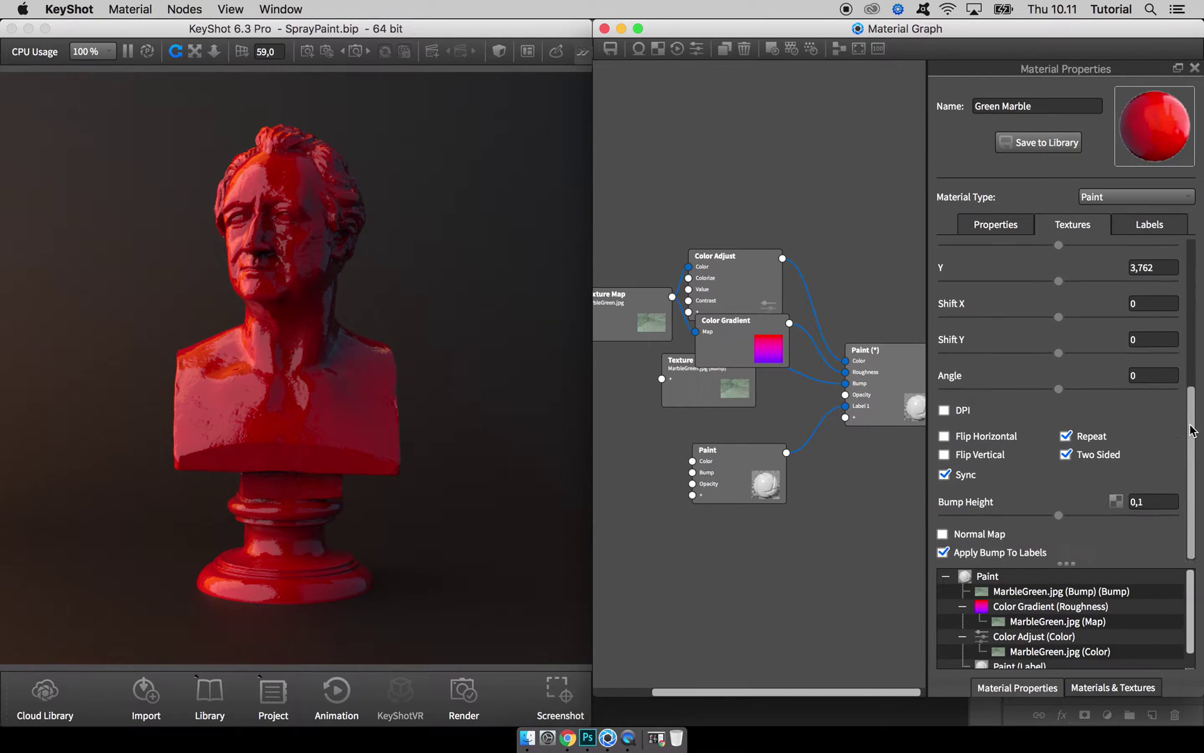
click(943, 552)
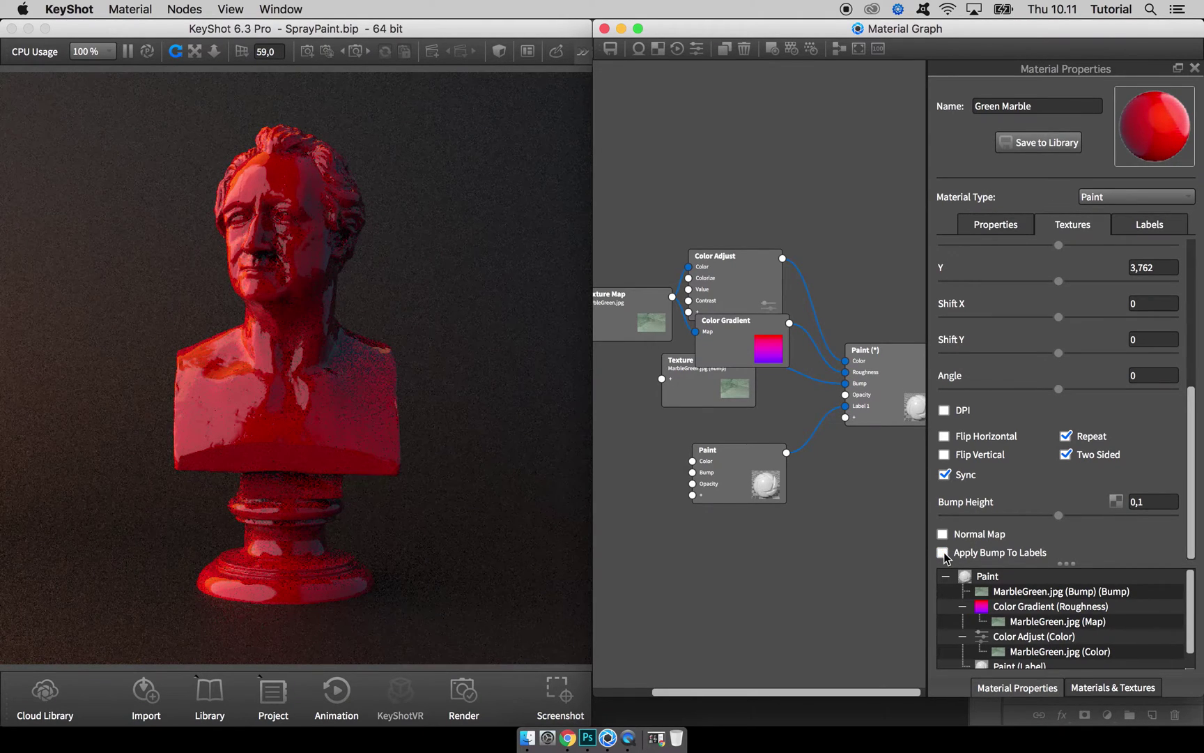
Move the bump Texture Map node below the Color Gradient and shift the red Paint node to free space beside it.
drag(704, 379, 730, 395)
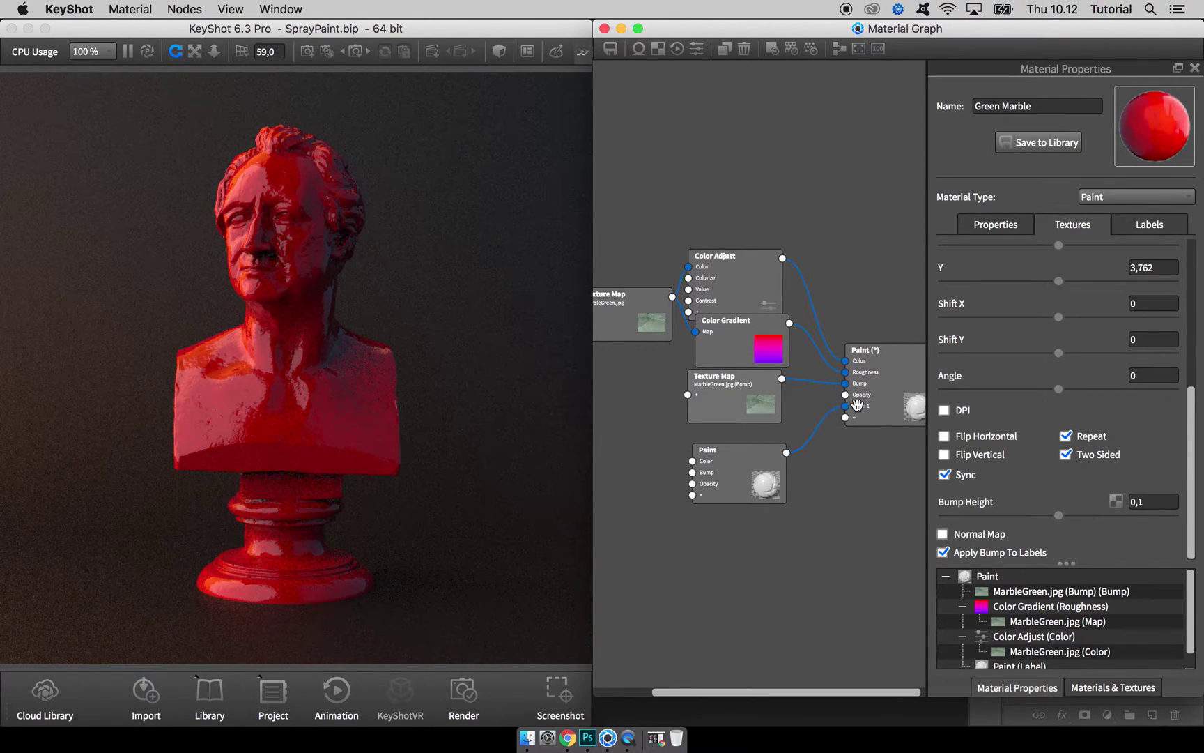
mouse_move(748, 471)
mouse_down()
mouse_move(697, 490)
mouse_move(776, 483)
mouse_move(754, 496)
mouse_move(760, 469)
mouse_move(784, 469)
mouse_up()
click(735, 478)
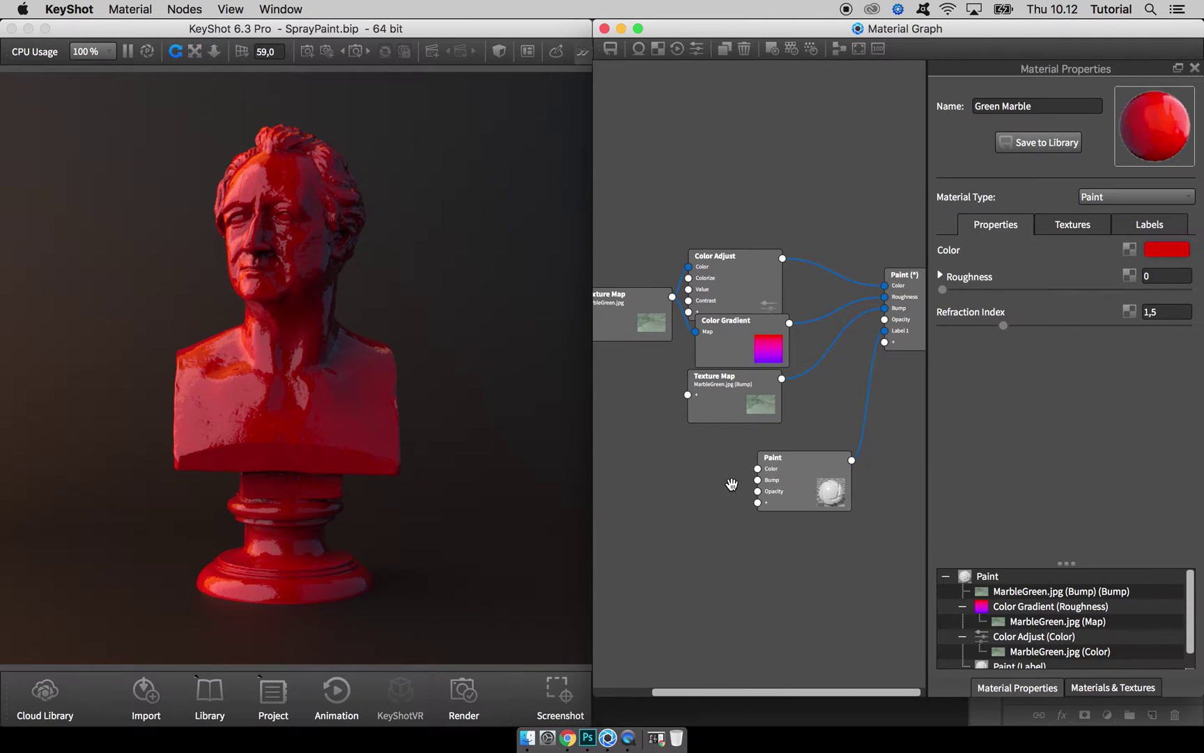
right_click(669, 476)
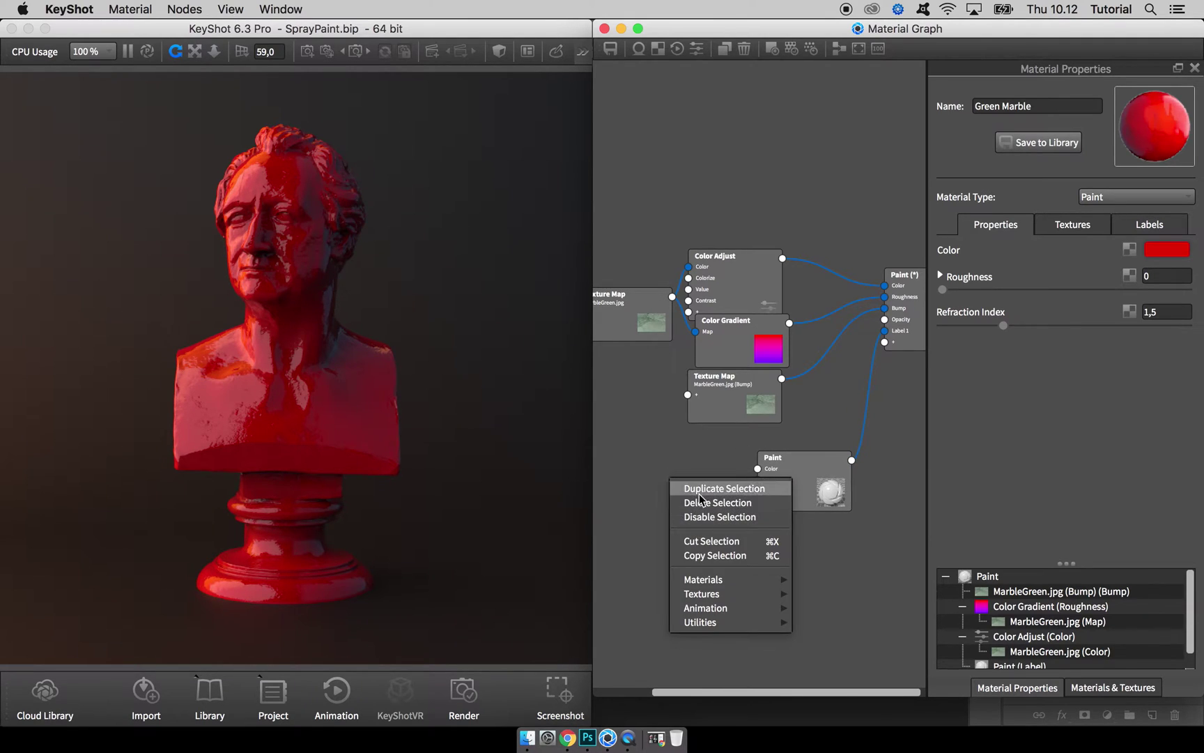
click(699, 493)
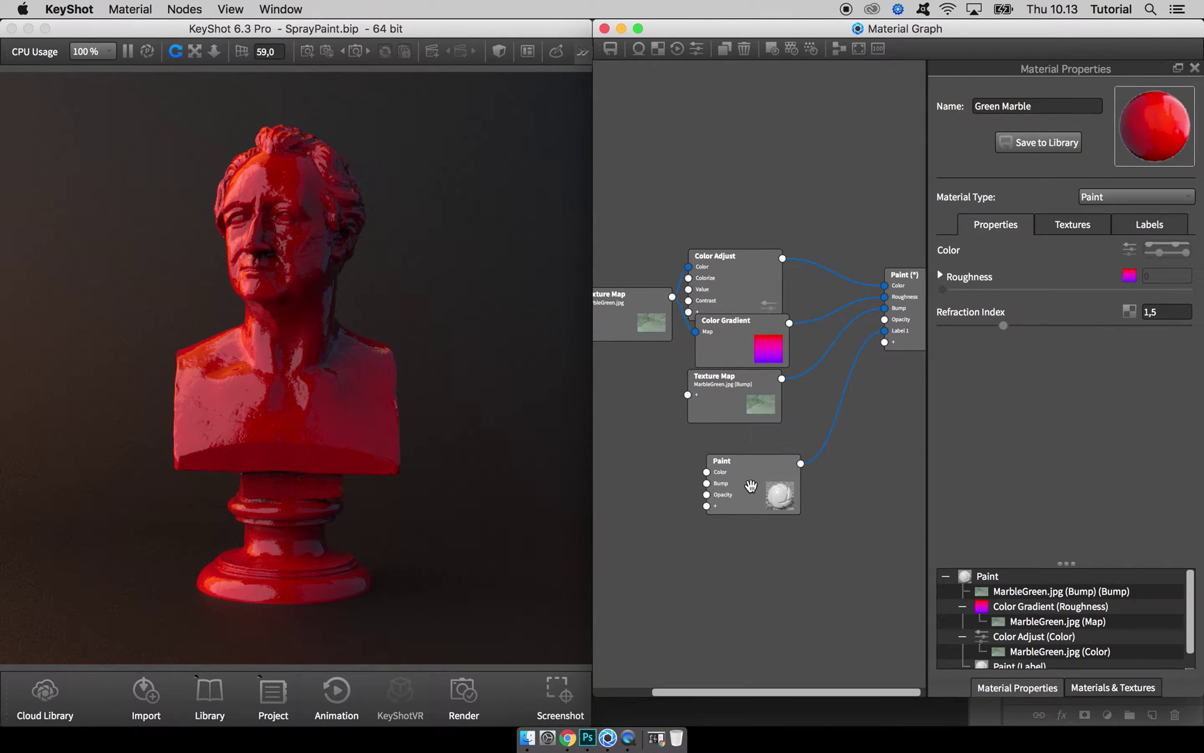
Add a Color Gradient texture node and connect it to the red Paint node's Opacity input.
drag(750, 486, 790, 471)
right_click(655, 490)
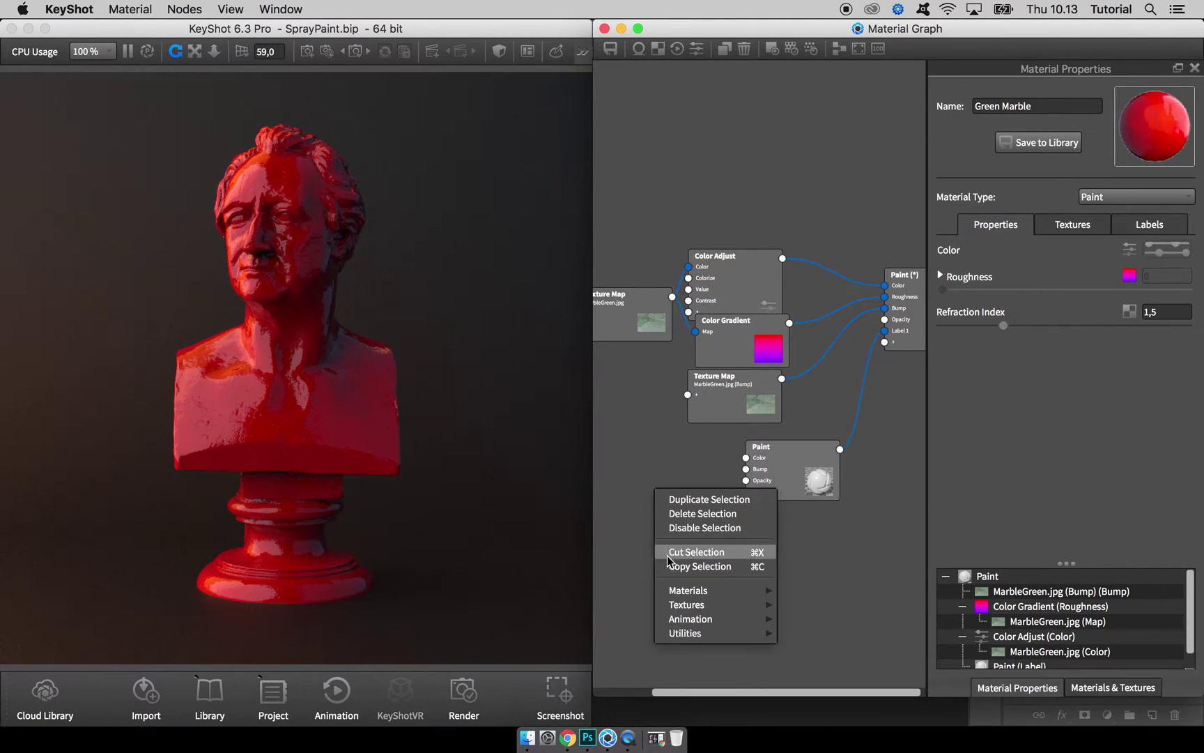
mouse_move(760, 604)
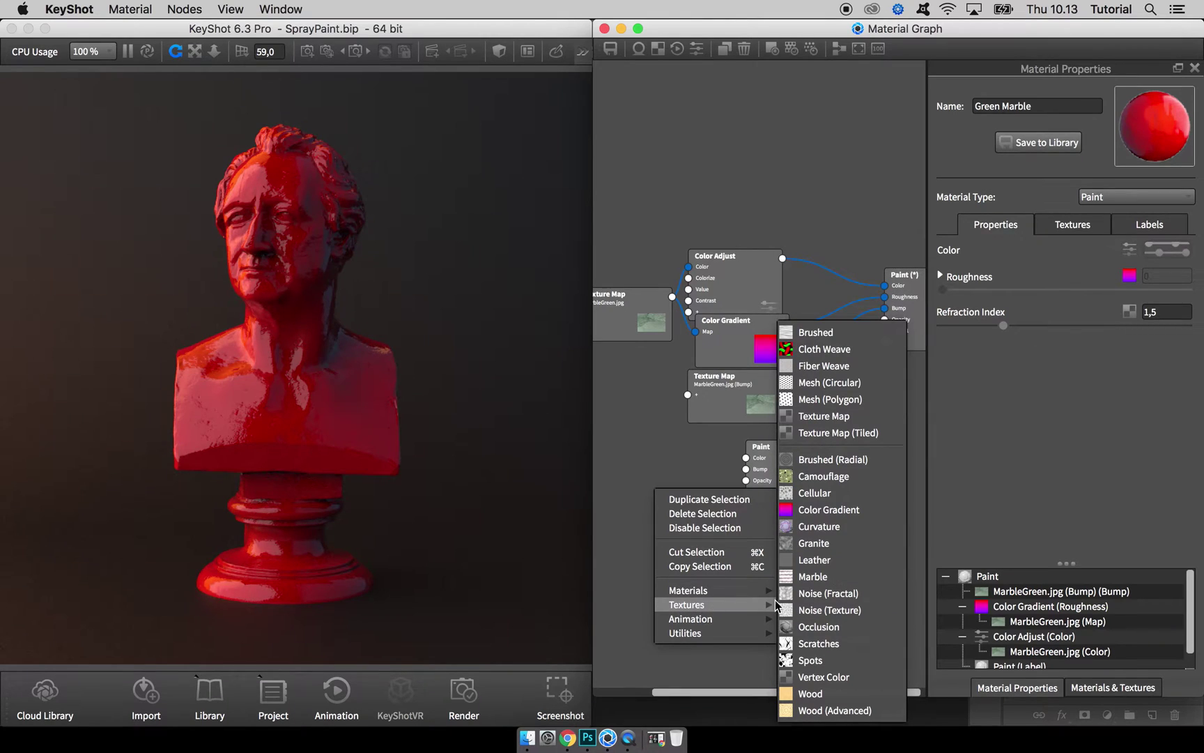
click(836, 510)
mouse_move(725, 512)
mouse_down()
mouse_move(690, 503)
mouse_move(745, 481)
mouse_up()
Change the opacity gradient's red stop to black (RGB 0, 0, 0).
click(677, 510)
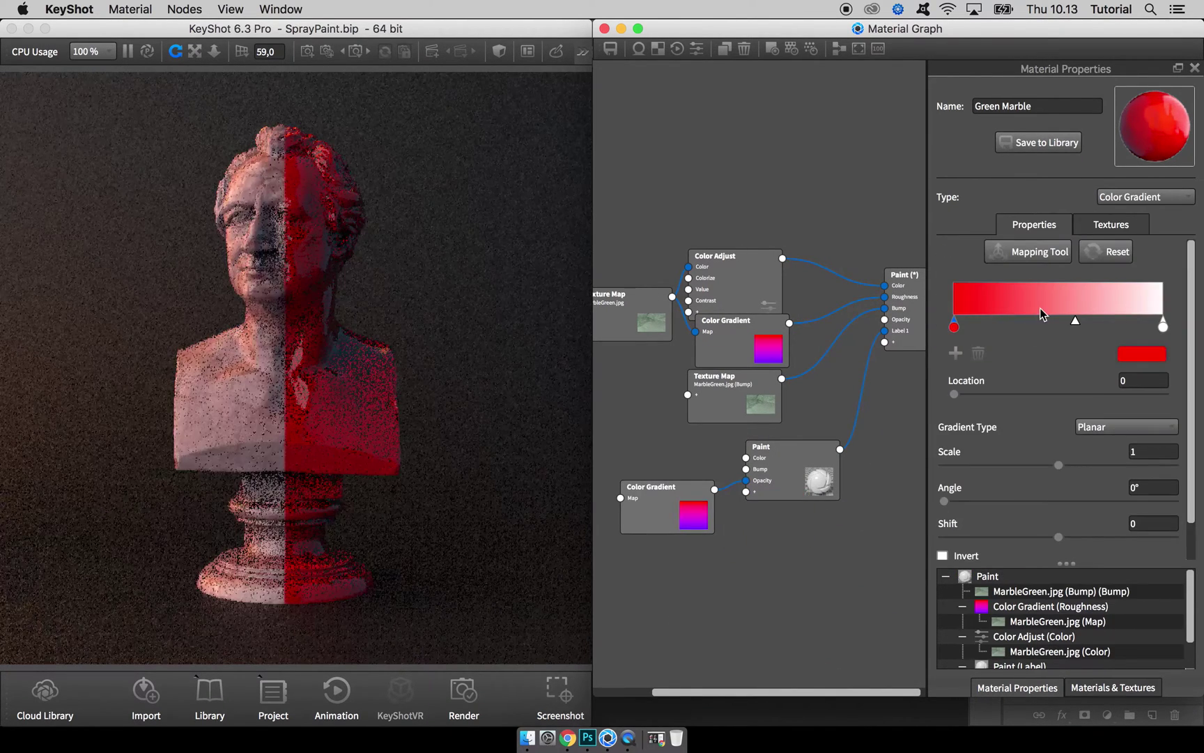
double_click(954, 326)
drag(1017, 299, 946, 301)
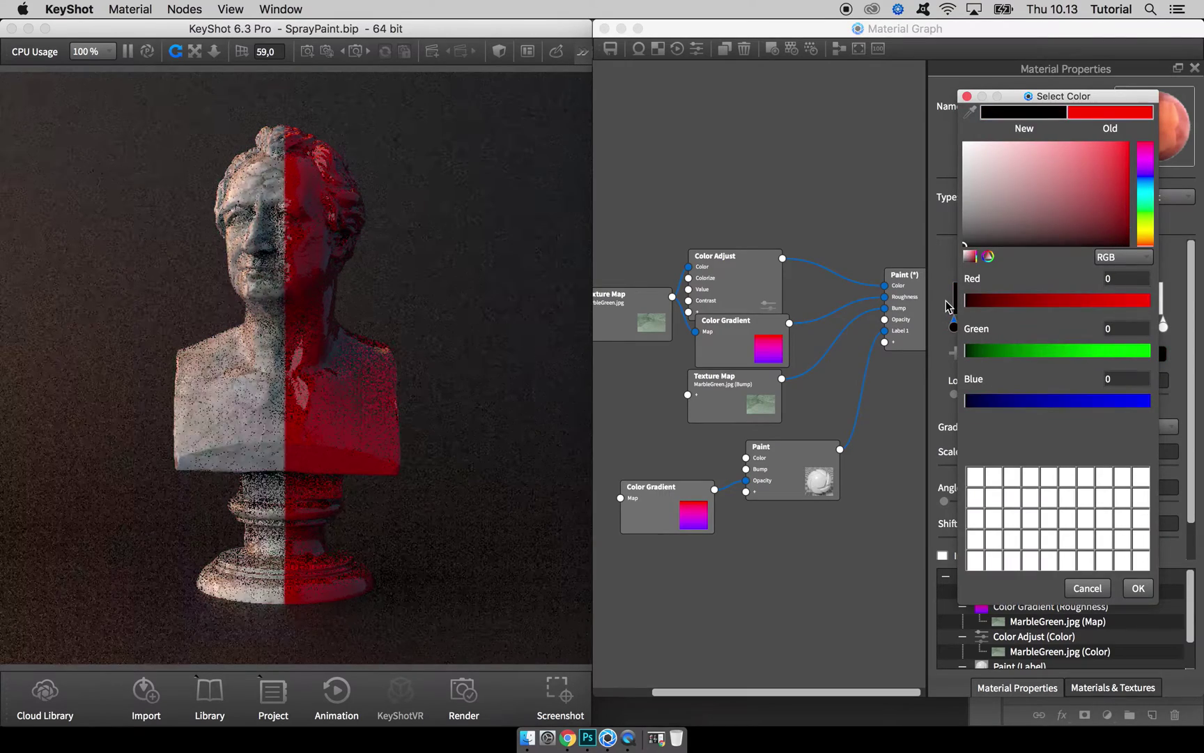
key(Return)
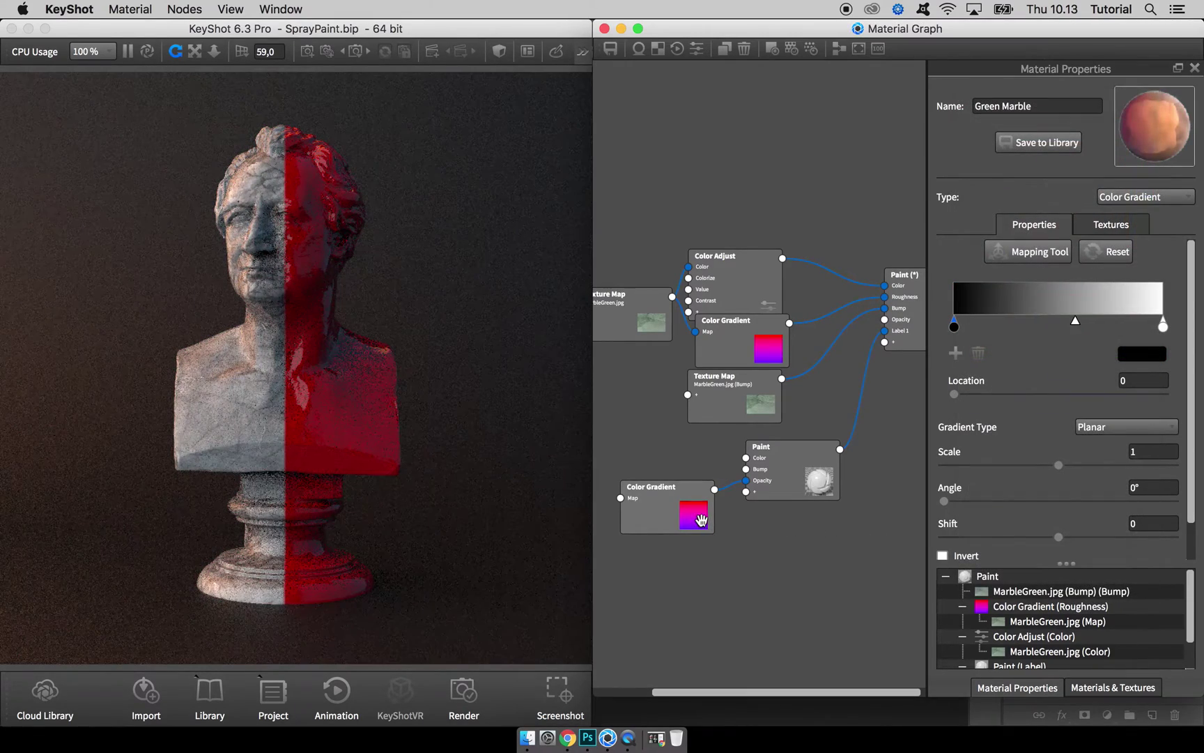
Preview the opacity gradient's color on the bust, then return to the full material view.
key(c)
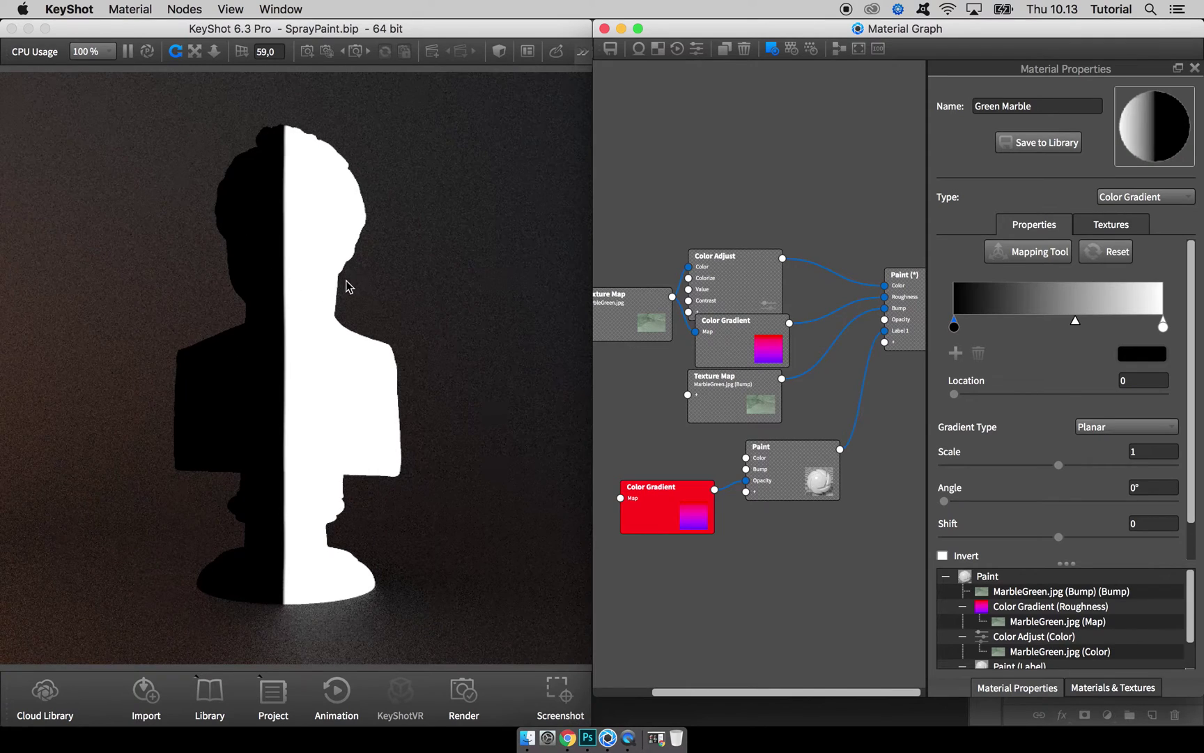
drag(629, 491, 630, 484)
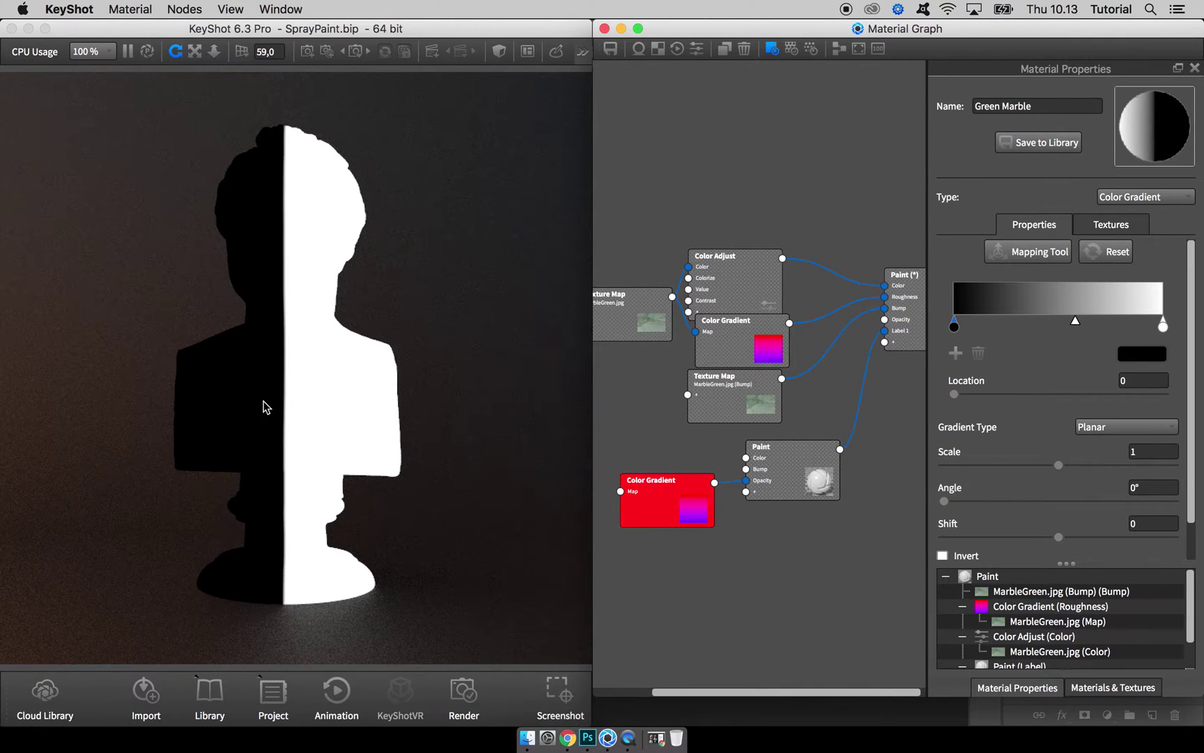
key(c)
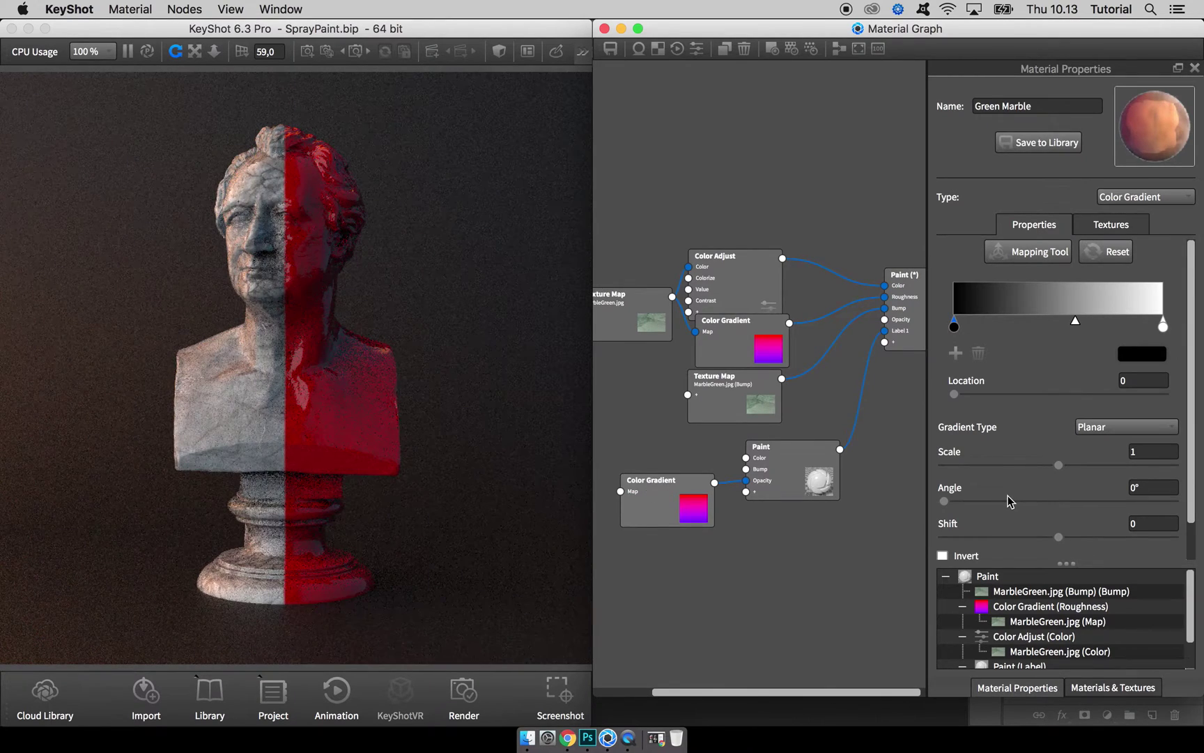
Set the opacity gradient's angle to 90°.
click(1136, 488)
text(90)
key(Return)
Place the opacity gradient's white stop at location 0,48 and add a black stop at the far end.
drag(1163, 326, 1058, 325)
click(1149, 321)
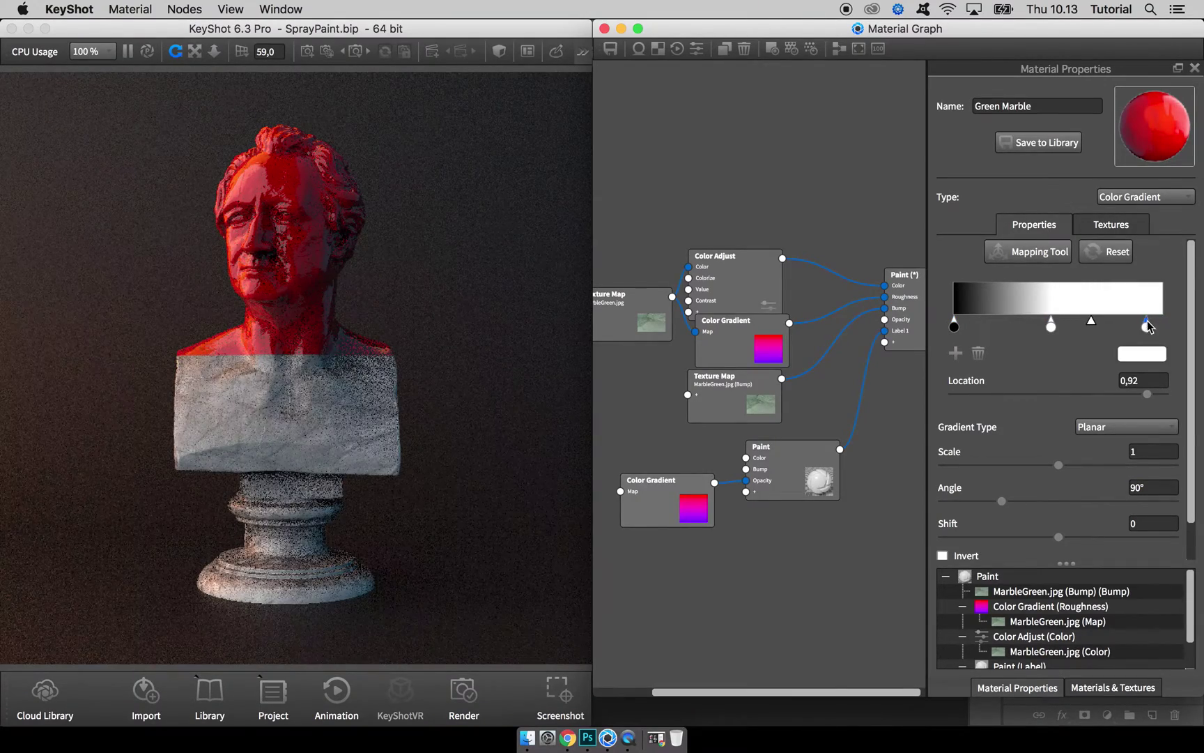
drag(1152, 324, 1165, 326)
click(1157, 349)
click(1072, 243)
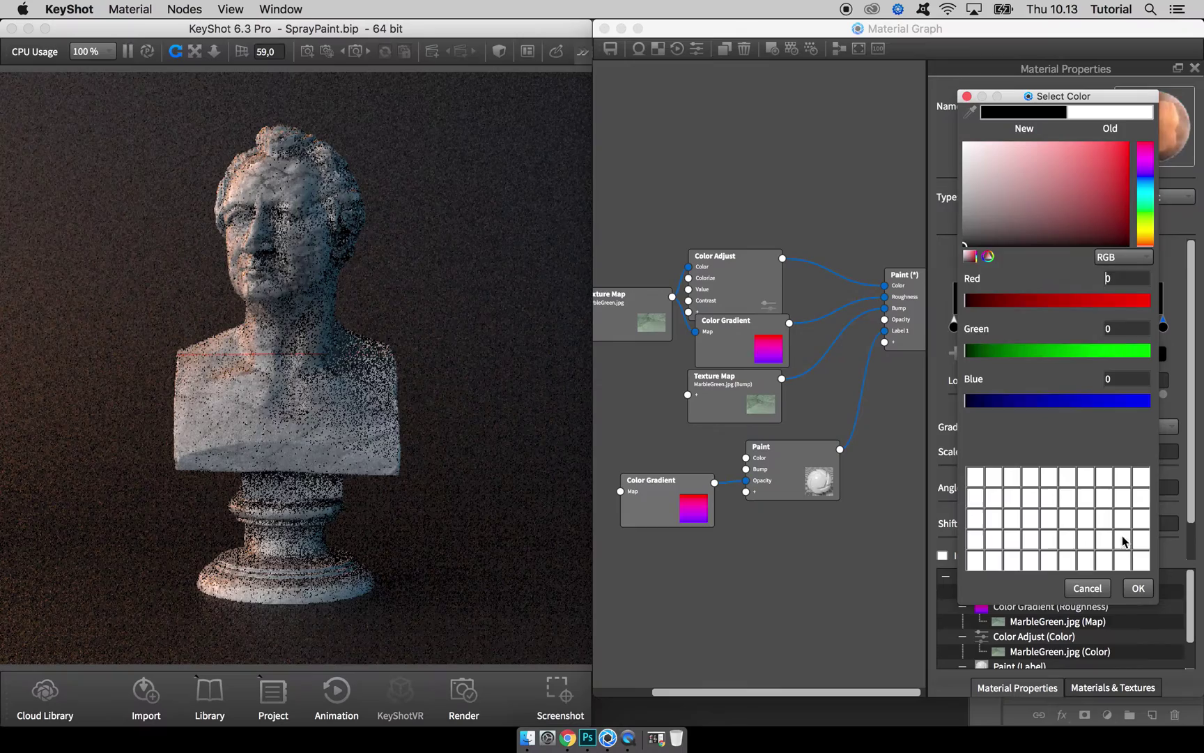
click(1138, 587)
drag(1053, 325, 1055, 325)
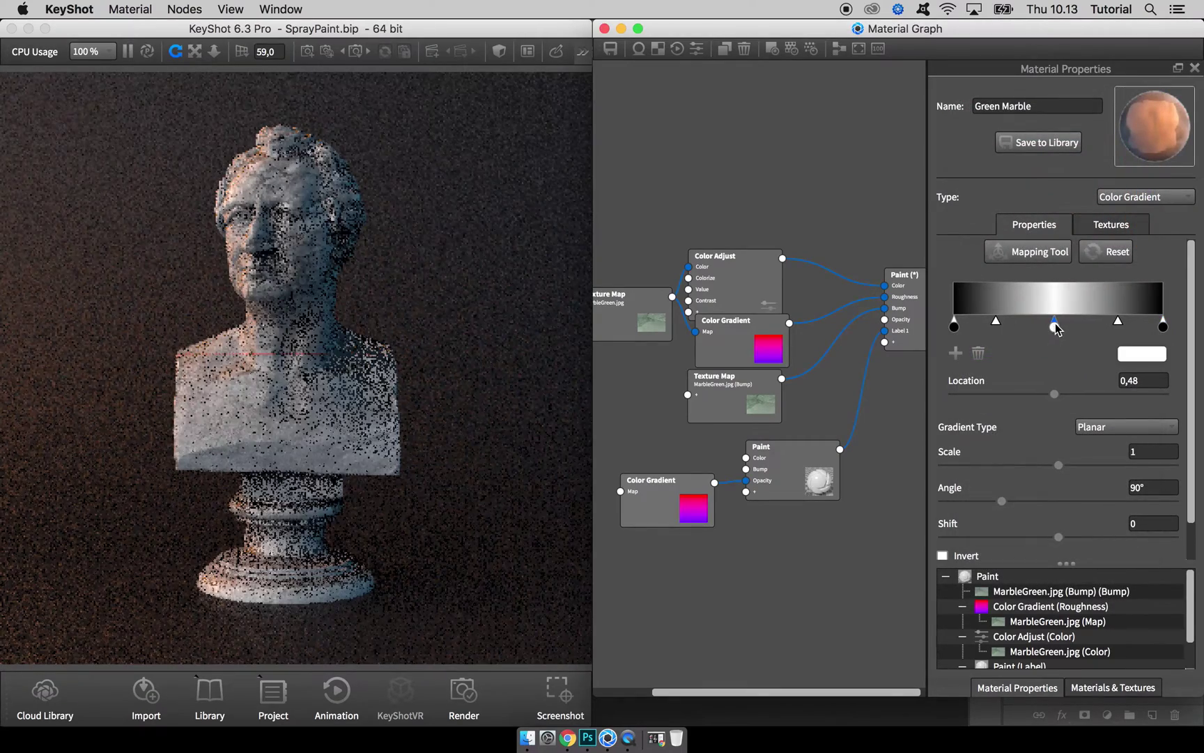
Set the opacity gradient's scale to 10, then increase it to 30.
drag(1141, 450, 1108, 451)
text(10)
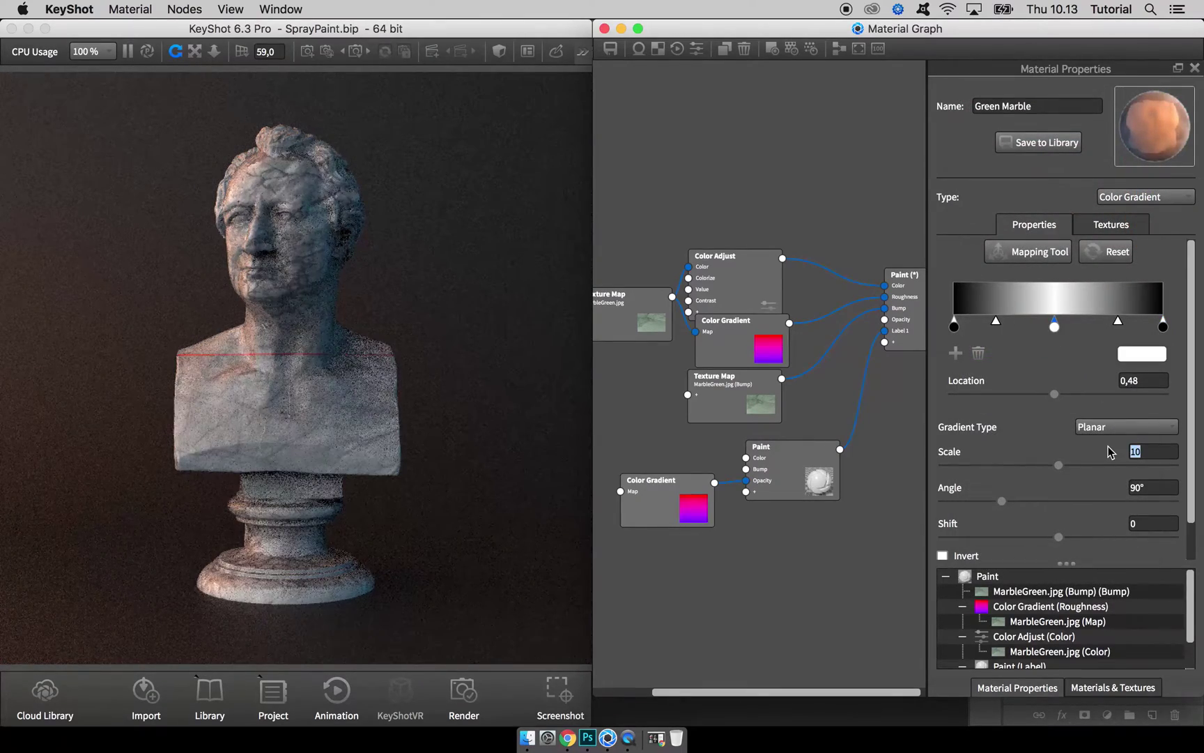
key(Return)
text(30)
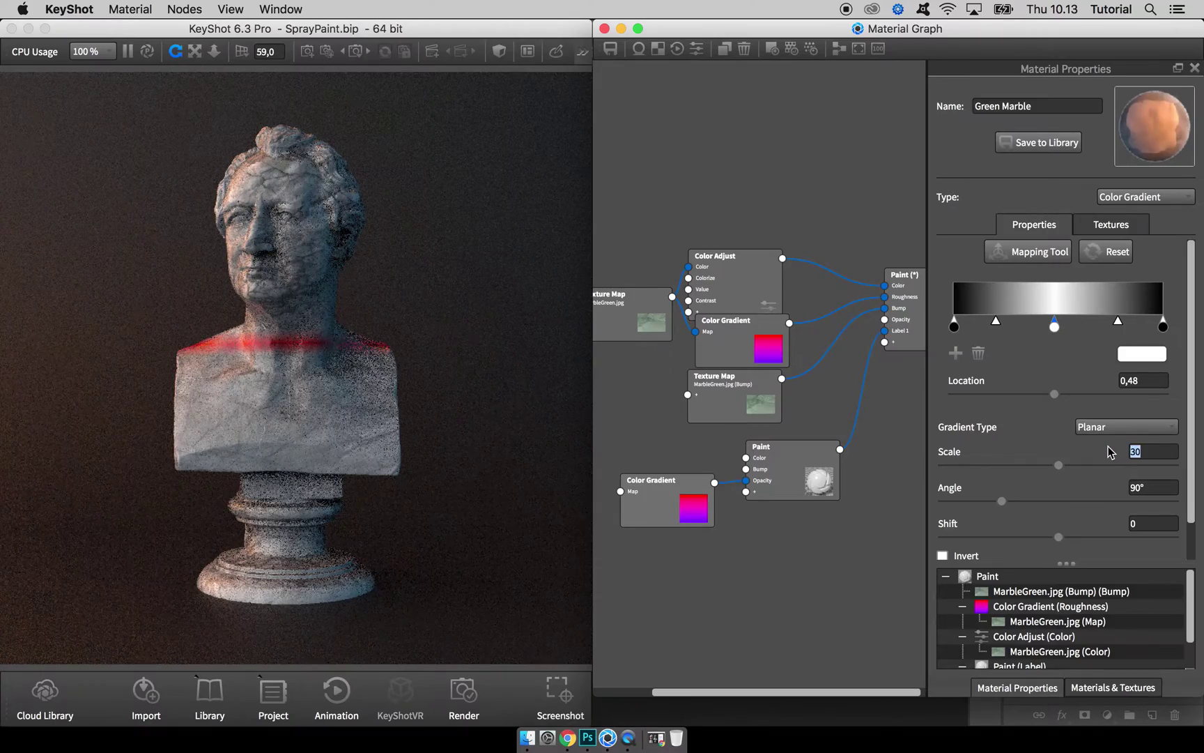
key(Return)
Move the opacity gradient upward with the Mapping Tool until the red band covers the bust's eyes, and accept the placement.
click(1028, 251)
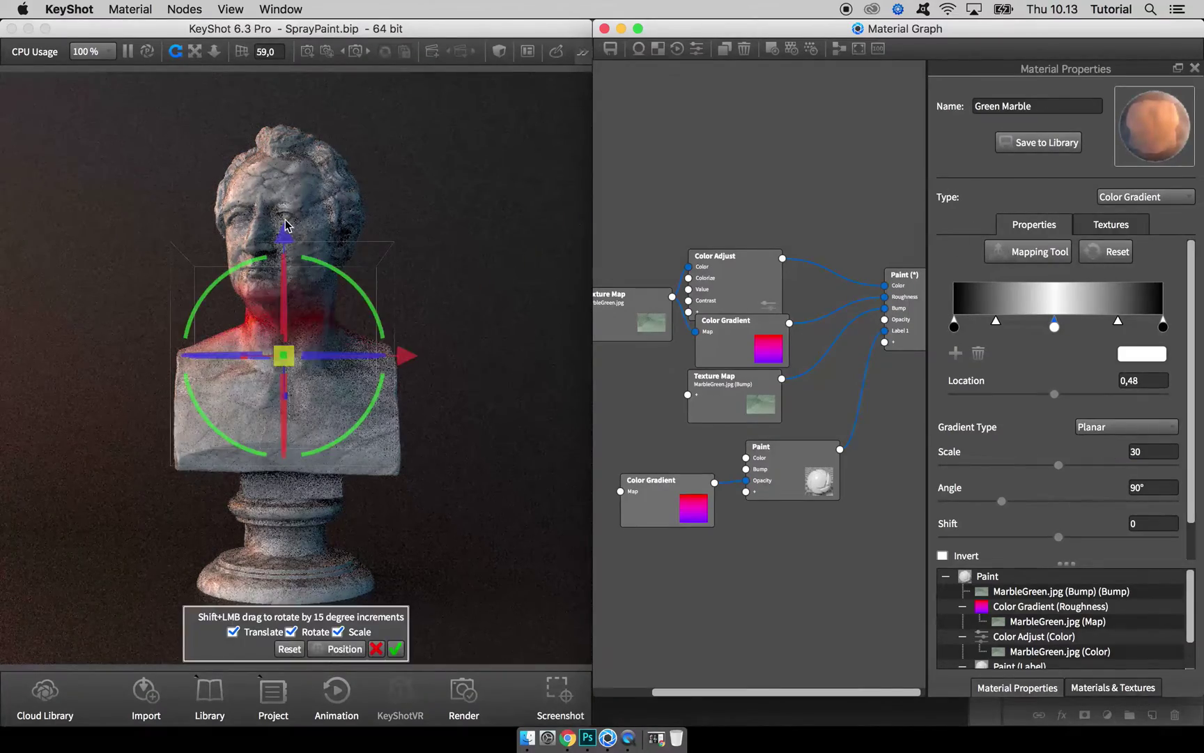
drag(284, 233, 283, 129)
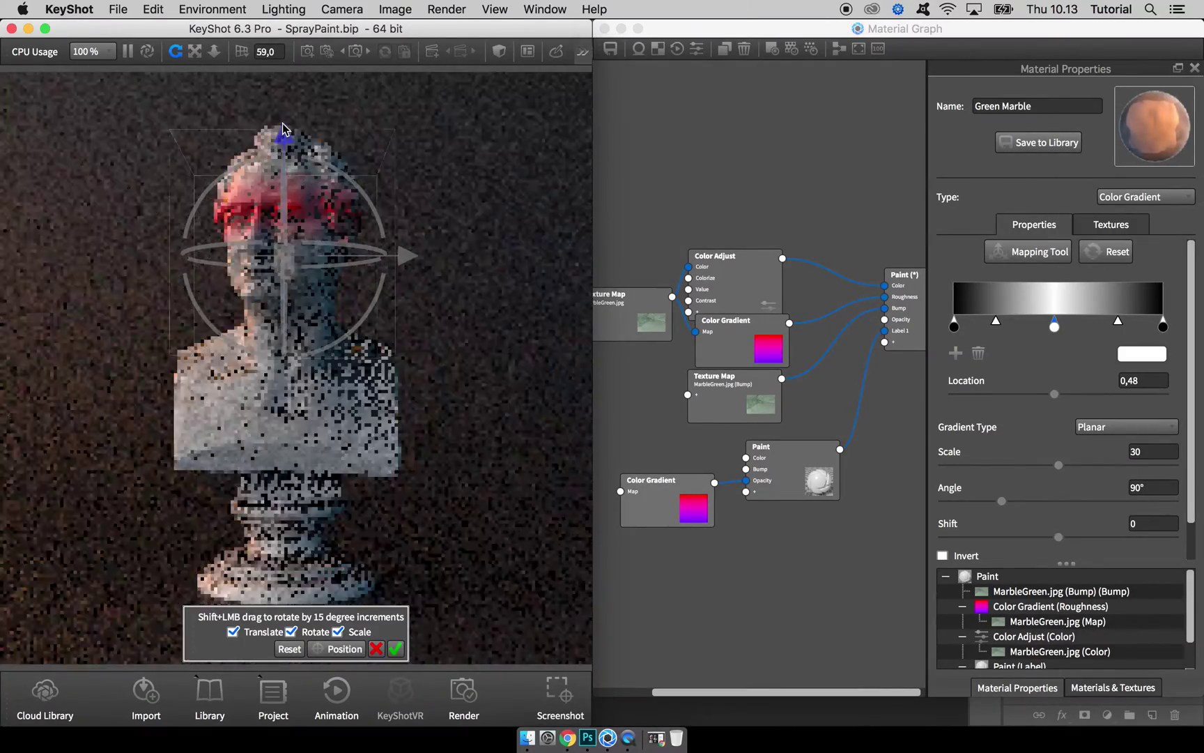
click(395, 649)
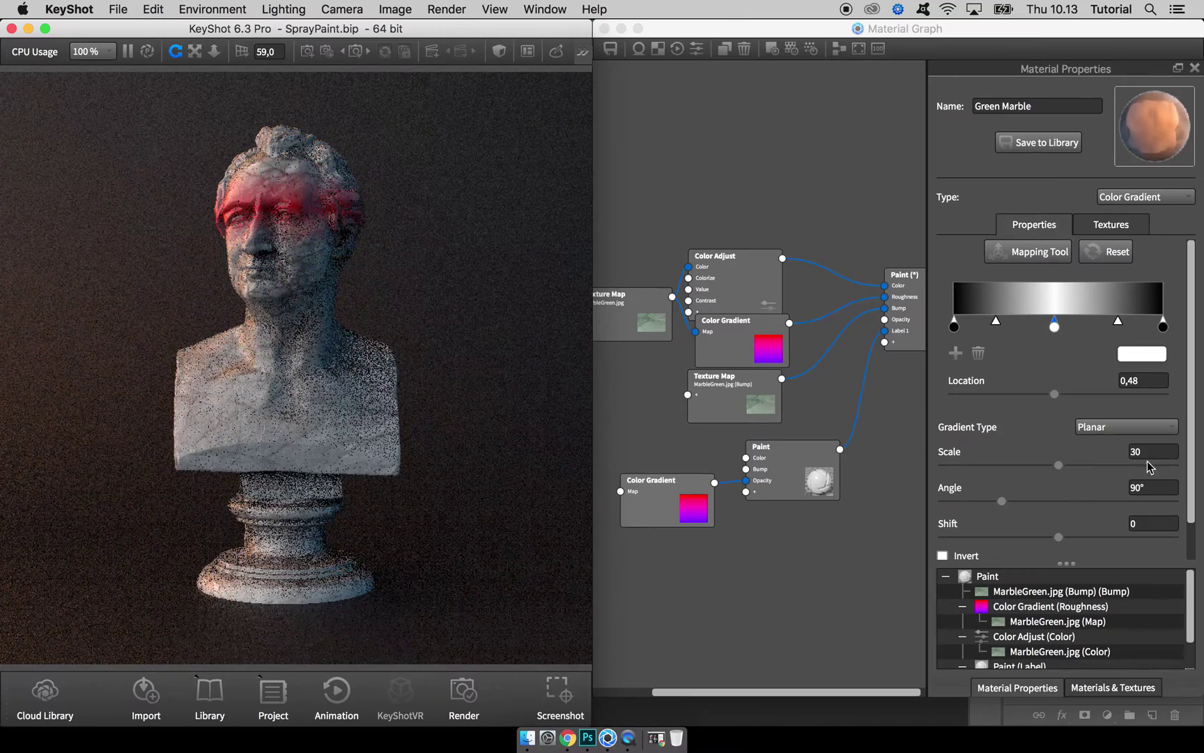
Move the opacity gradient's white stop toward the start and add a second stop at location 0,86.
click(1071, 324)
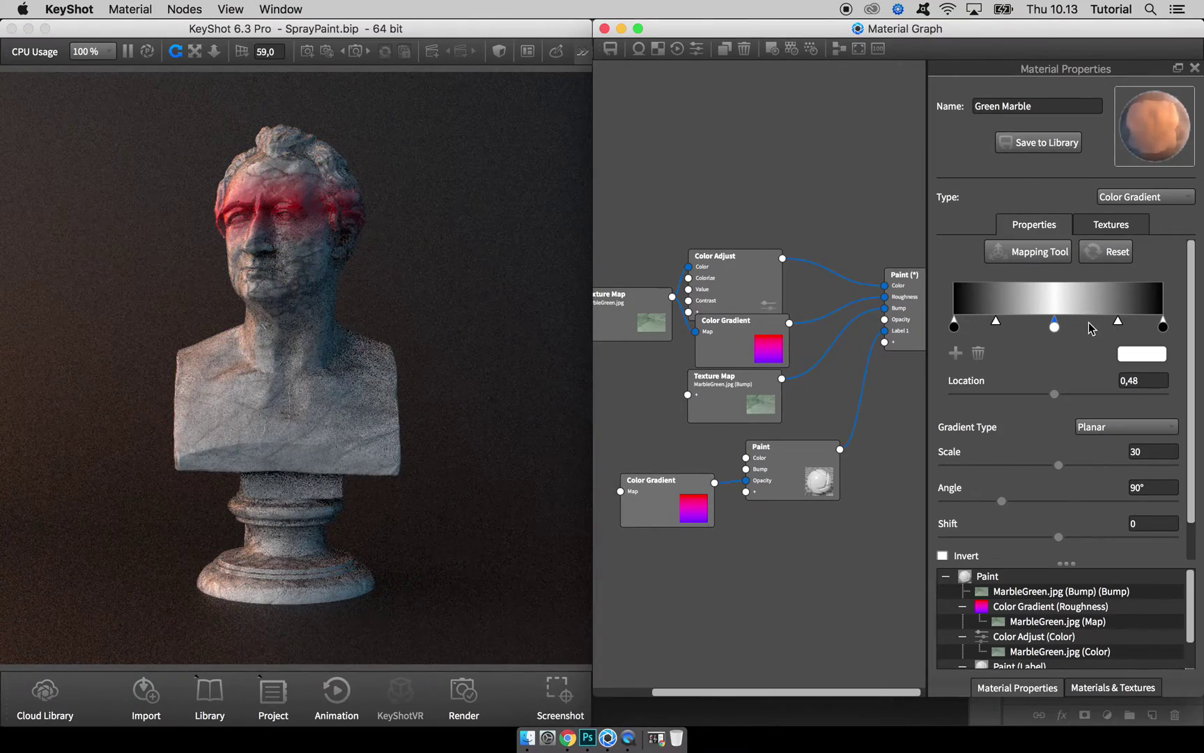
click(955, 352)
drag(1055, 325, 1027, 332)
click(1106, 325)
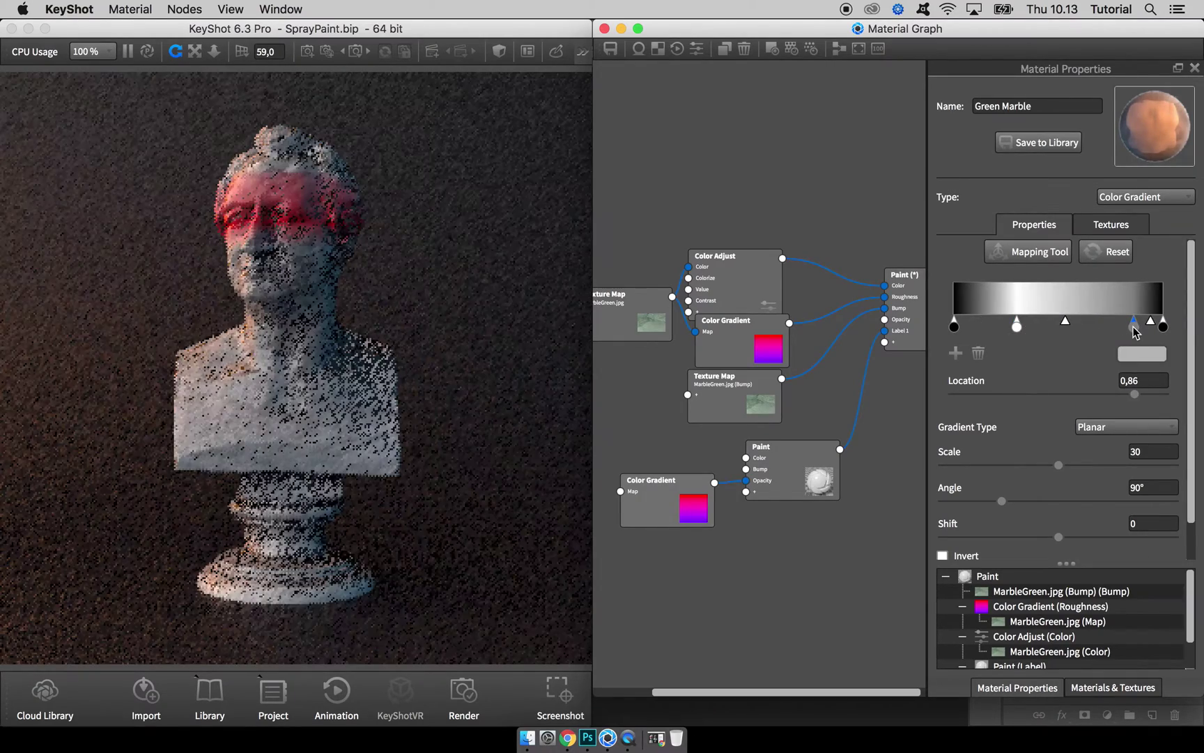
Change the new gradient stop's color to white (RGB 255, 255, 255).
click(1140, 356)
drag(991, 196, 915, 131)
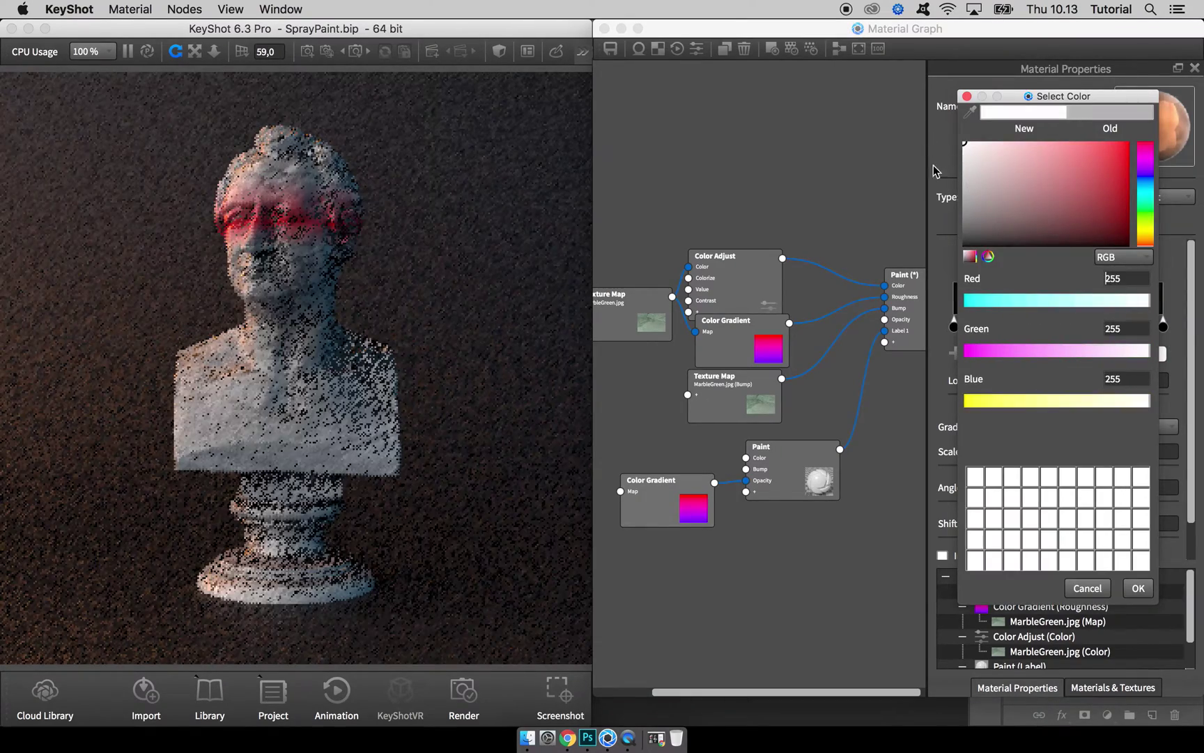
click(1138, 589)
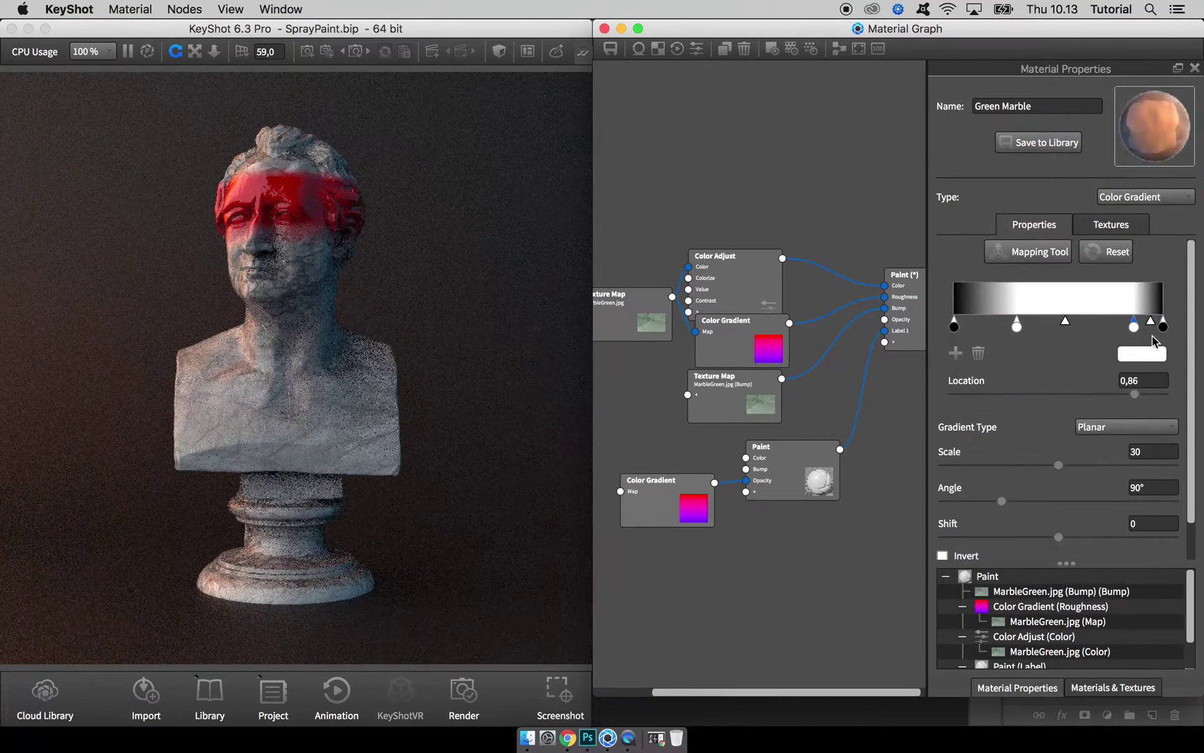
Move the second white stop to location 0,8 and reduce the opacity gradient's scale to 23,88.
drag(1131, 327, 1123, 330)
drag(1059, 465, 1034, 468)
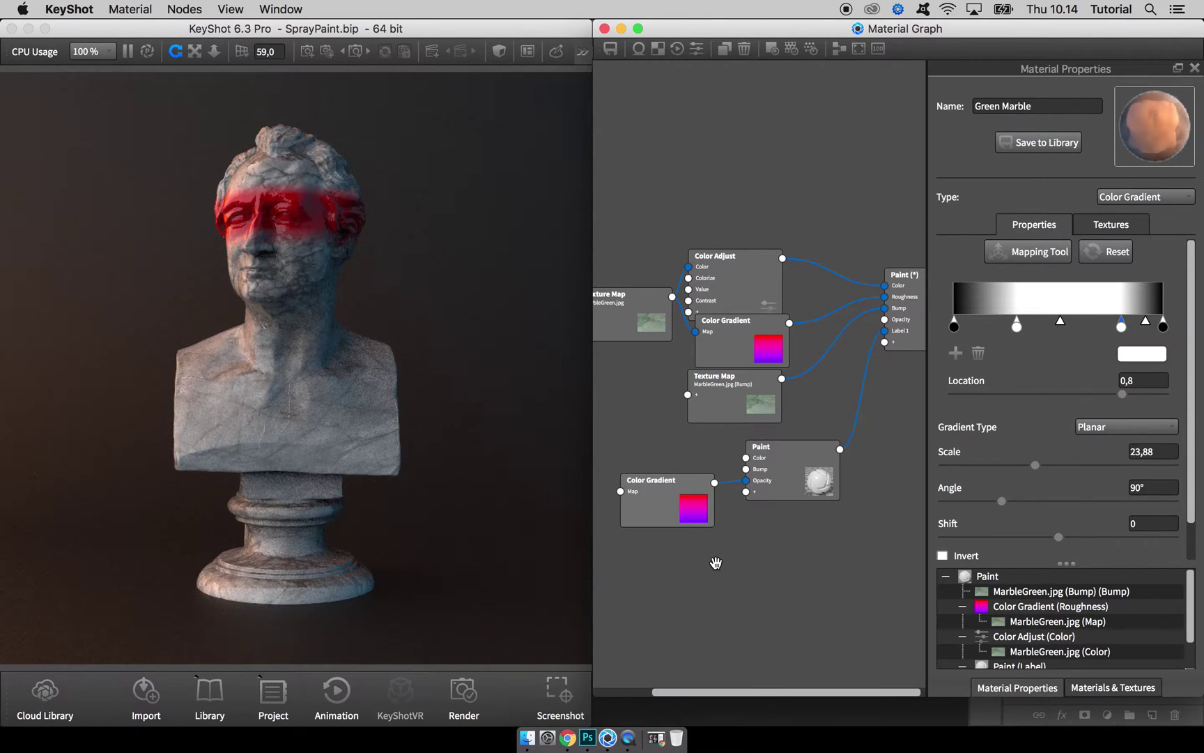
Switch to Chrome to view the reference render of the spray-painted bust, return to KeyShot and dismiss the save reminder.
click(565, 743)
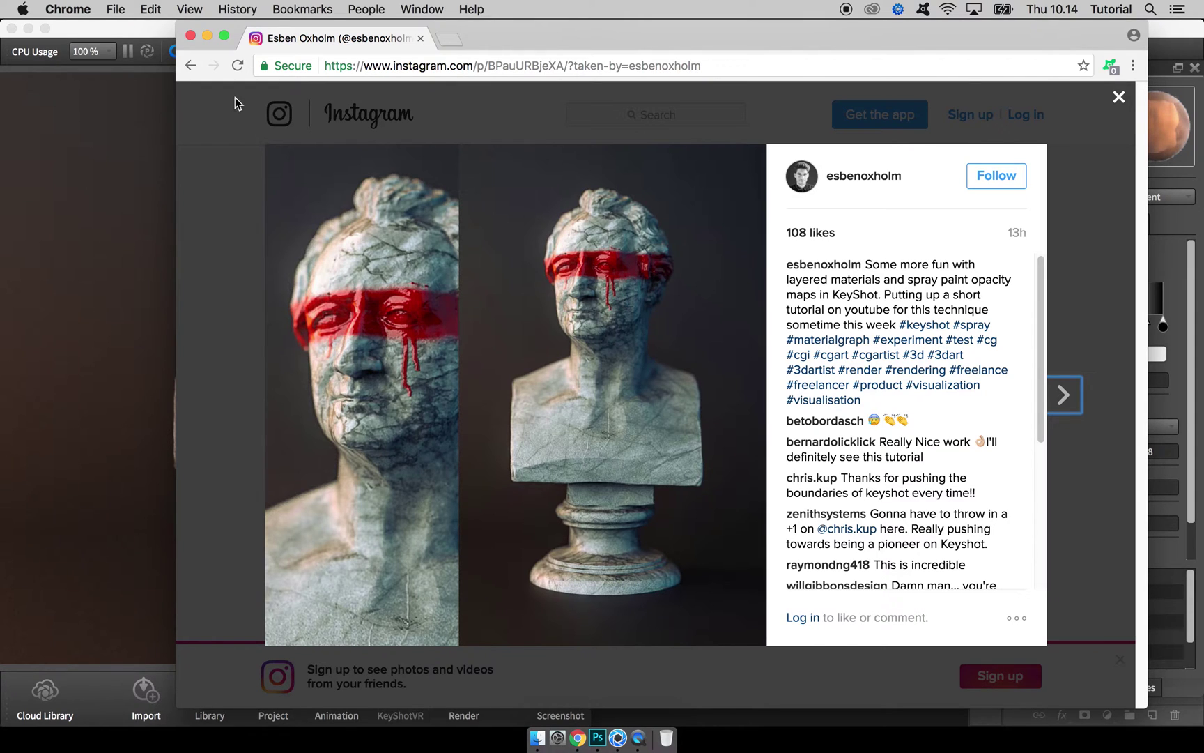
click(208, 37)
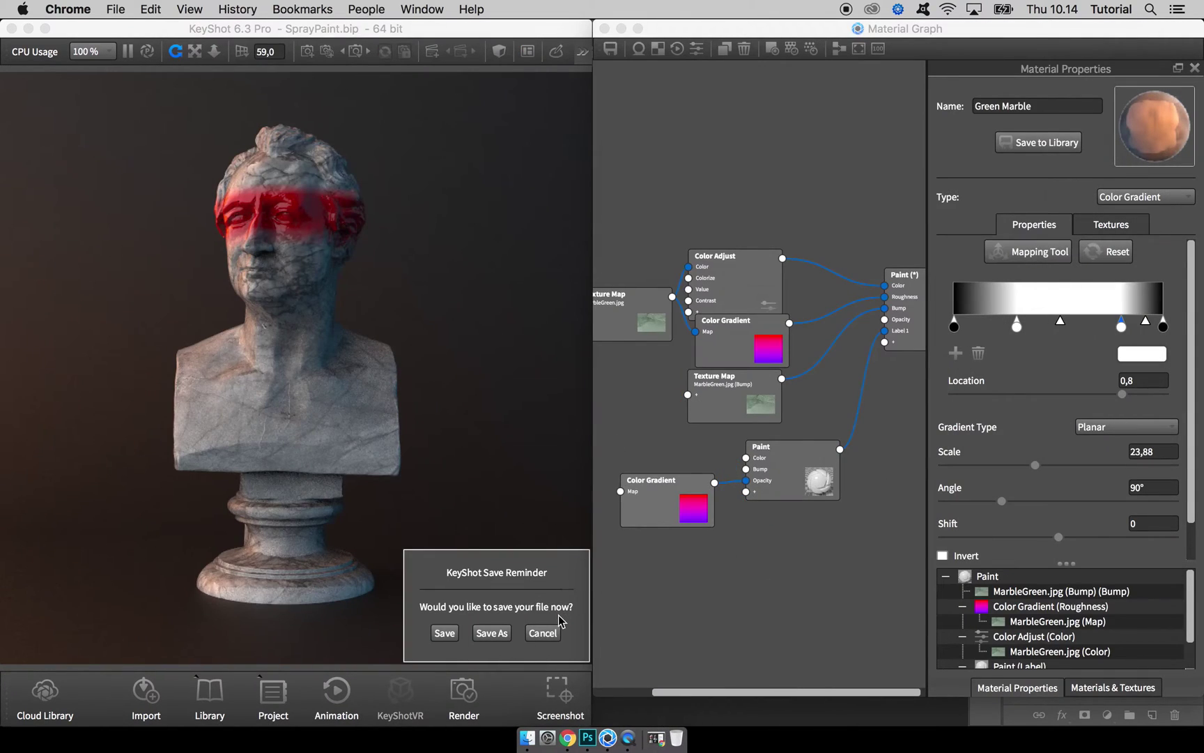
click(550, 637)
click(684, 631)
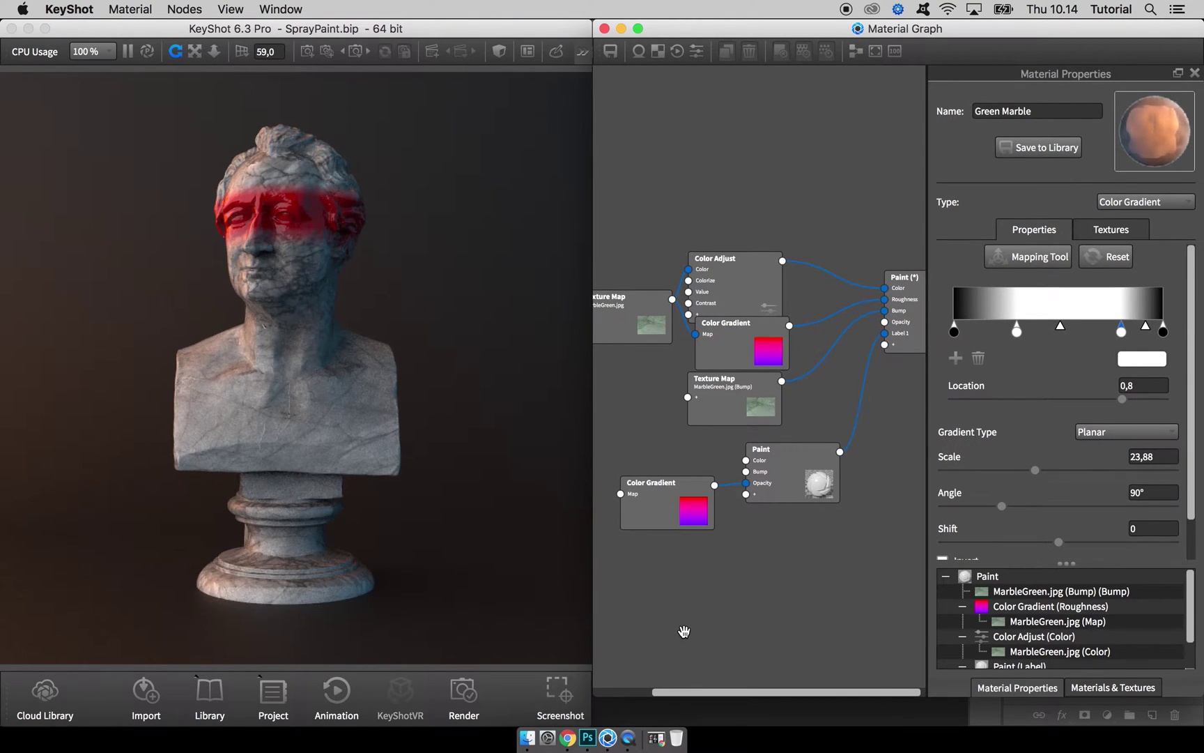
drag(683, 495, 678, 499)
drag(775, 481, 793, 487)
drag(704, 506, 700, 499)
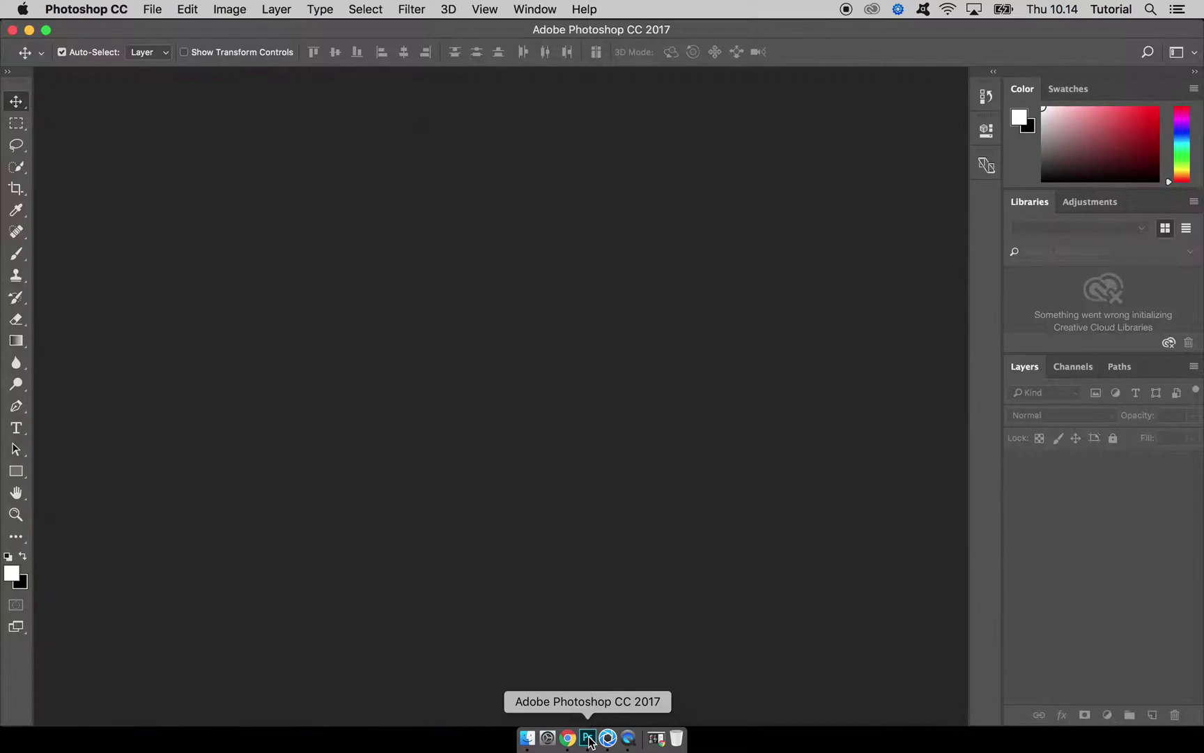
In Photoshop, create a new 5000 x 1500 pixel document at 72 ppi with a black background.
click(151, 9)
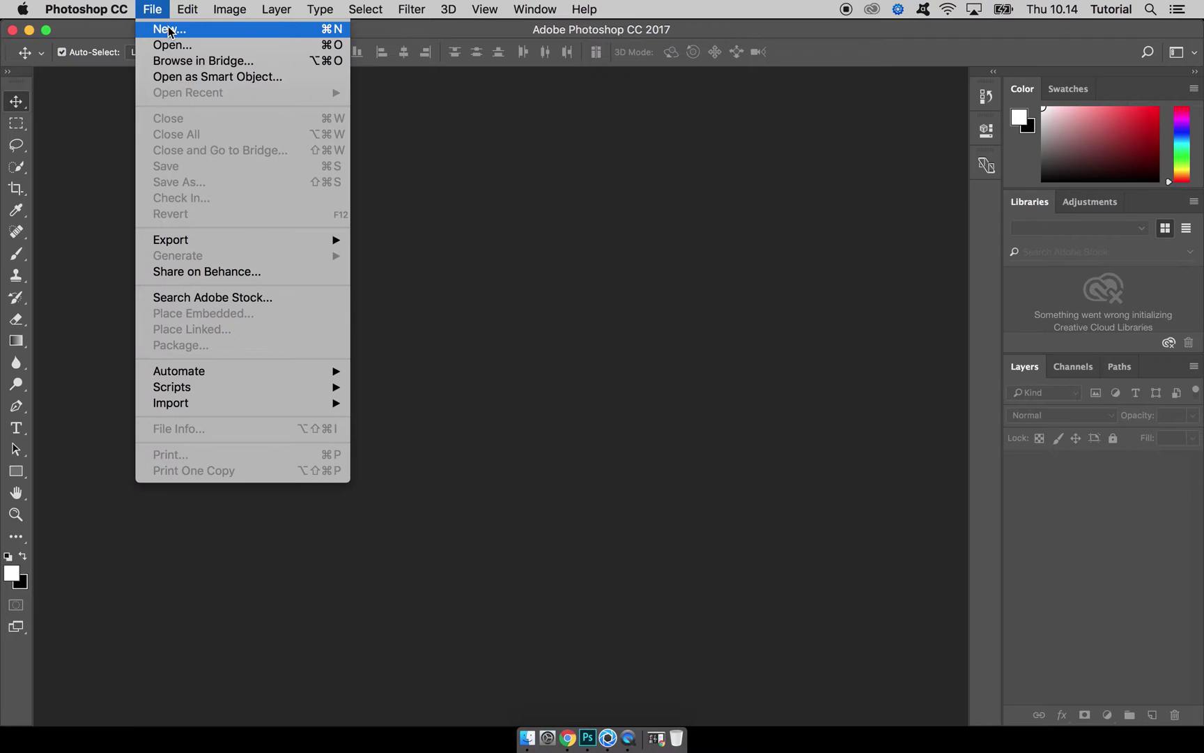
click(168, 29)
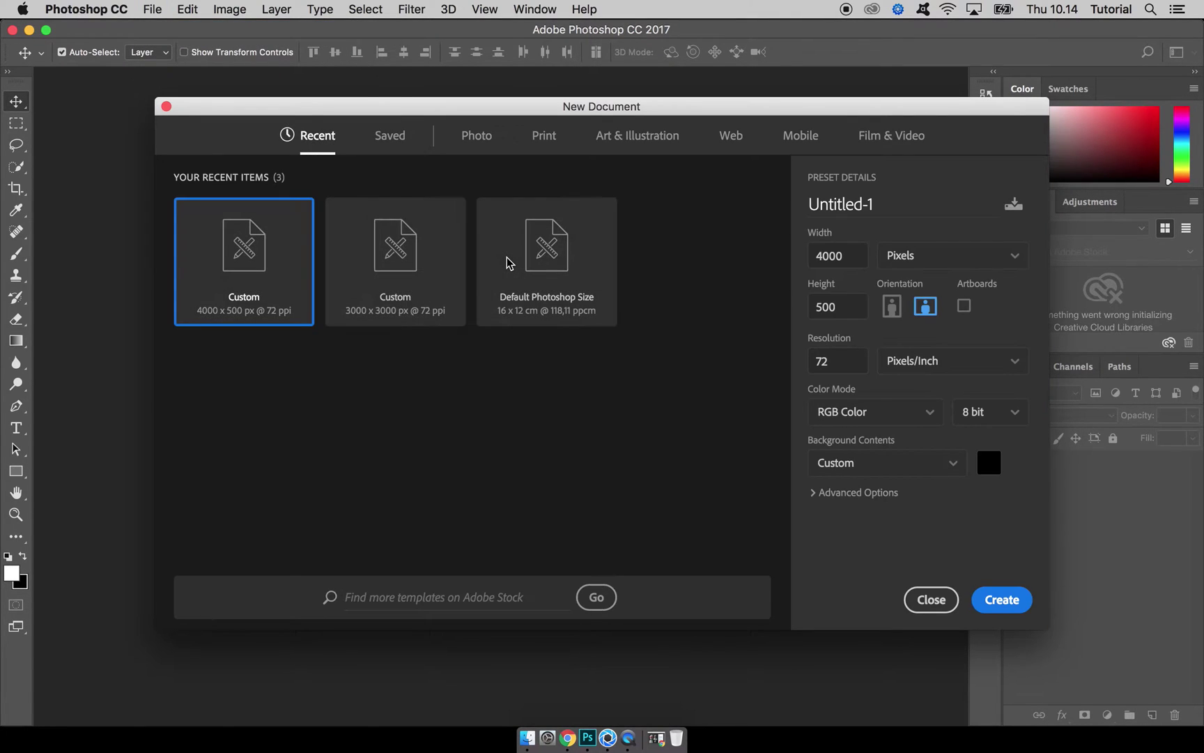
drag(842, 253, 809, 259)
text(5)
key(Tab)
text(1500)
click(1004, 597)
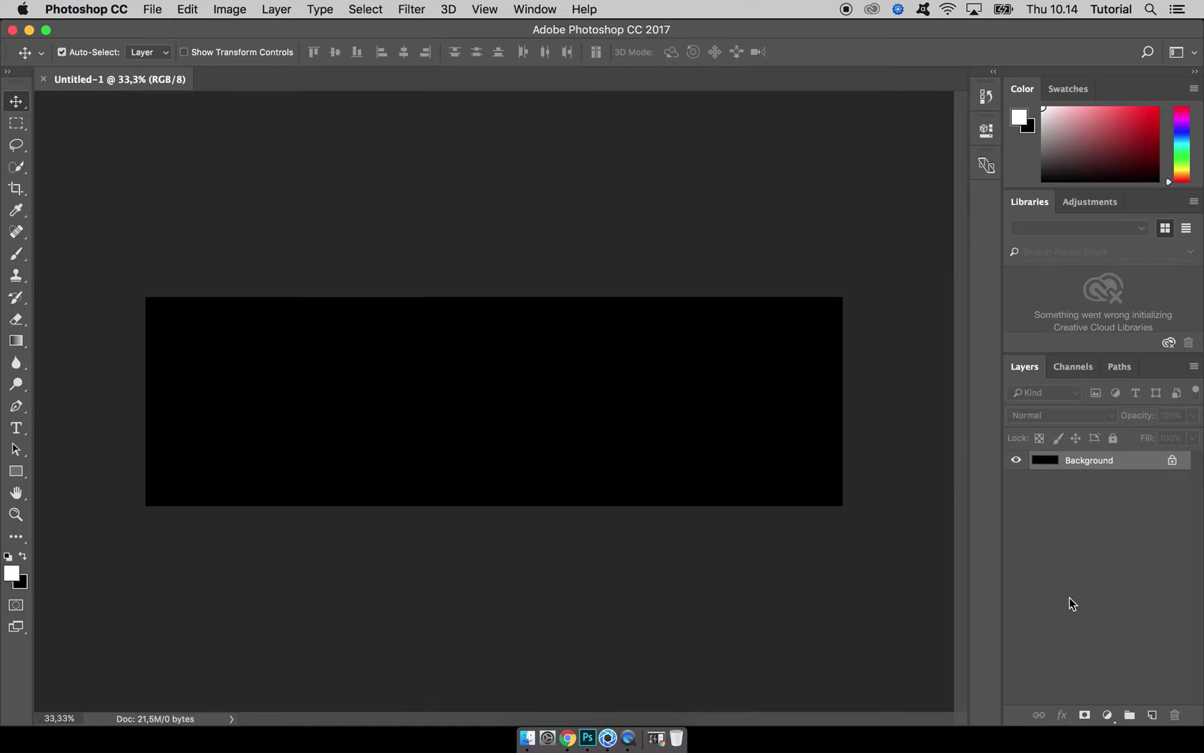
On a new layer, paint a white horizontal band across the canvas with a 492 px round brush at 89% hardness.
click(1152, 714)
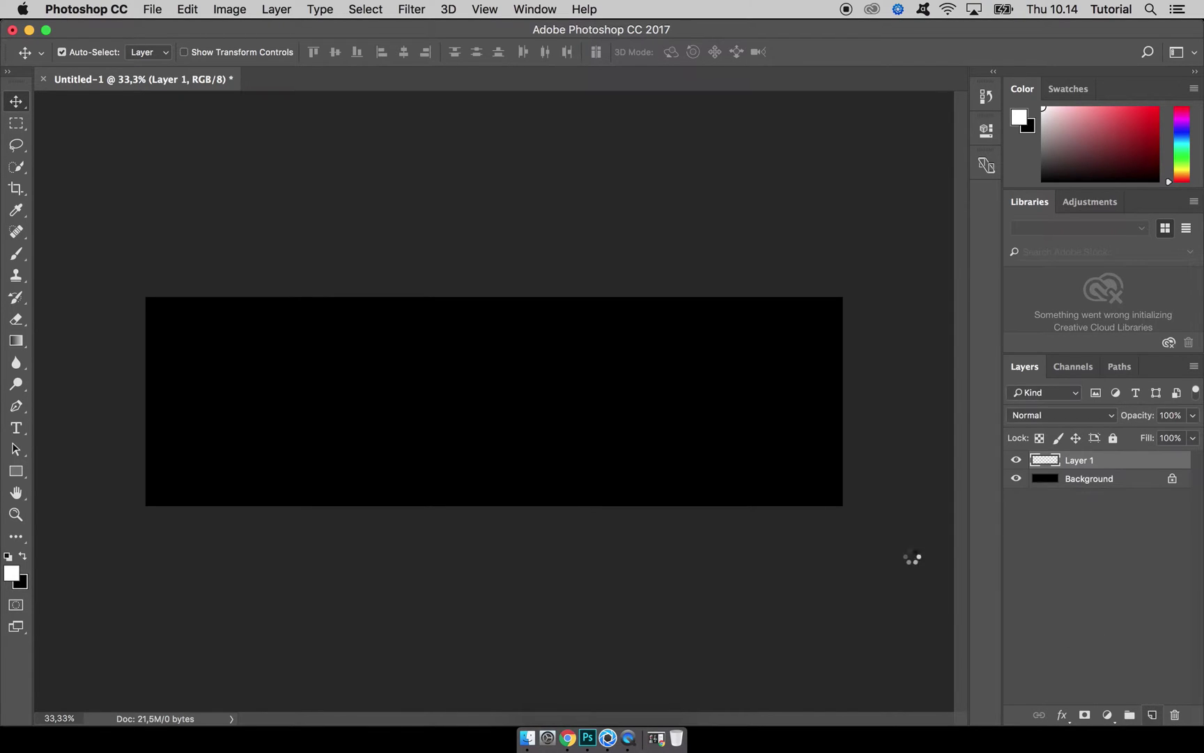
click(16, 253)
right_click(297, 371)
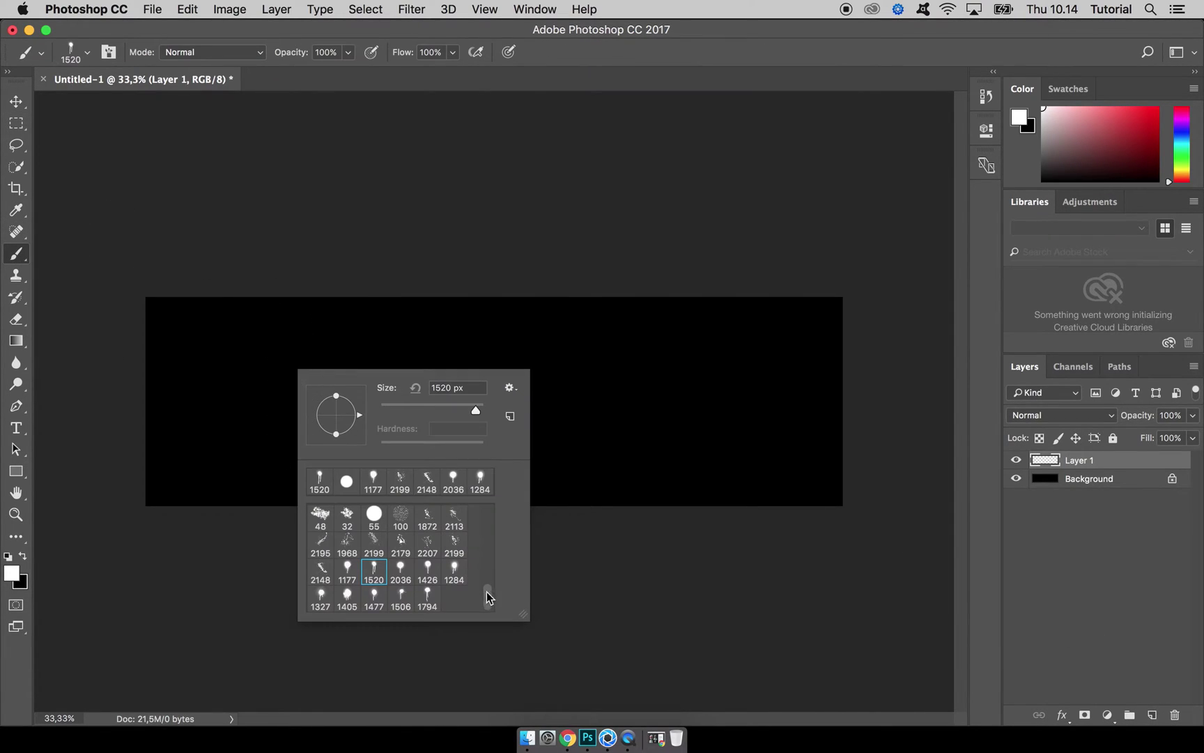
click(400, 517)
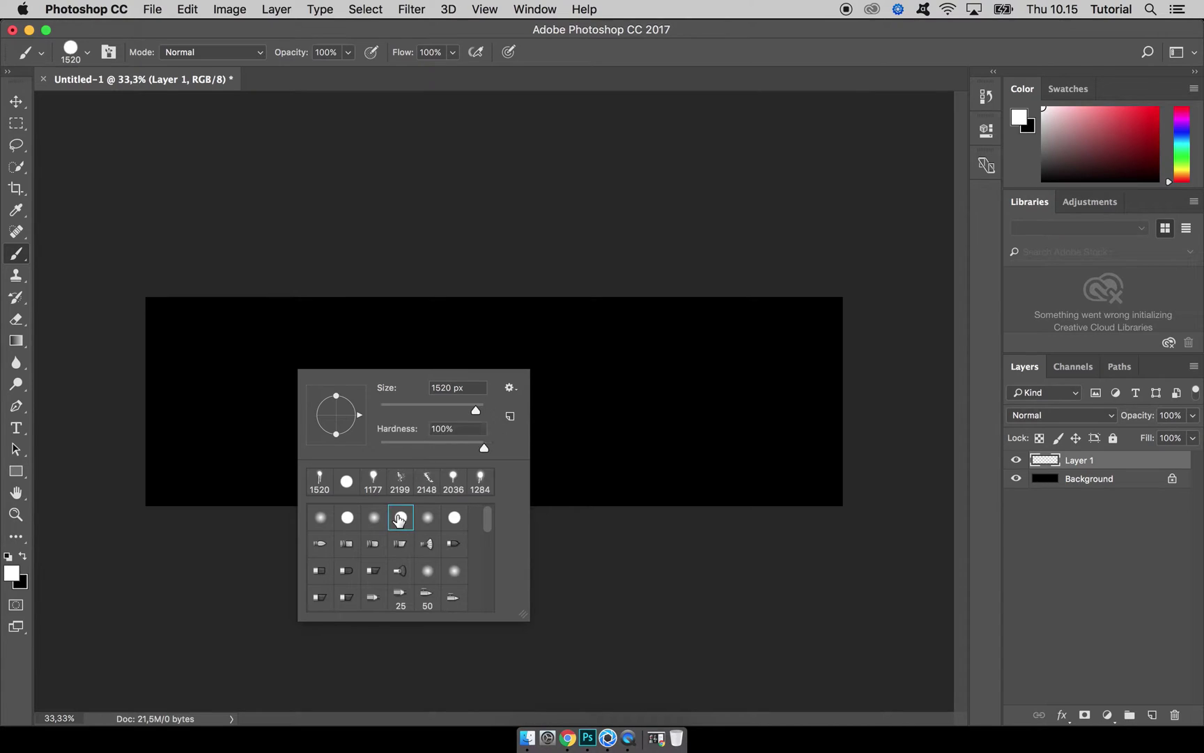
mouse_move(487, 448)
mouse_down()
mouse_move(471, 447)
mouse_move(463, 412)
mouse_up()
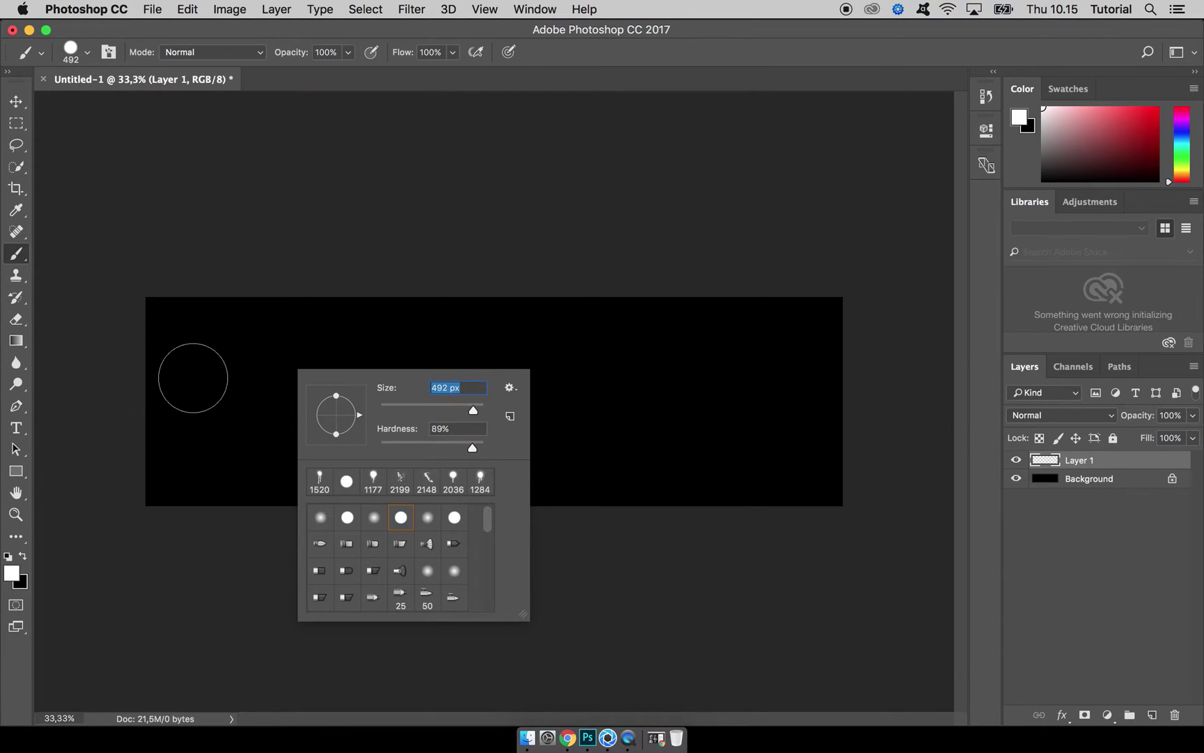
drag(105, 370, 924, 376)
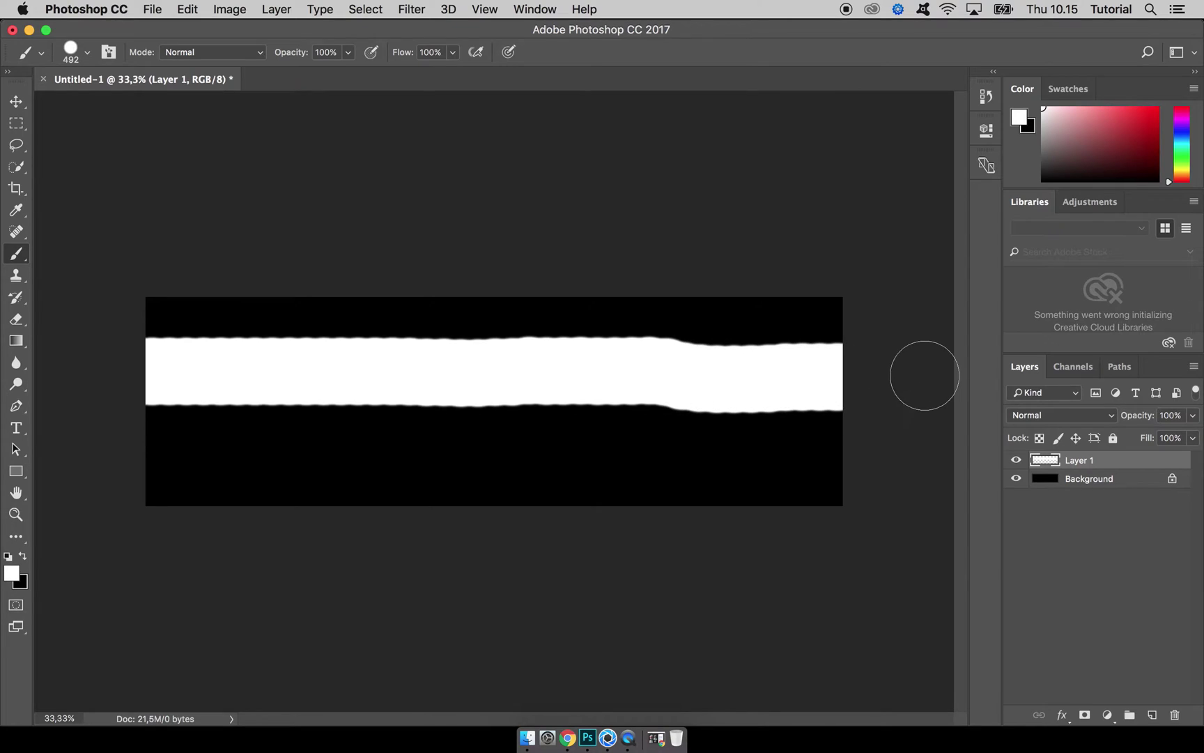
Paint along the whole white band with the 1177 px spray drip brush to give it a grainy edge.
right_click(925, 376)
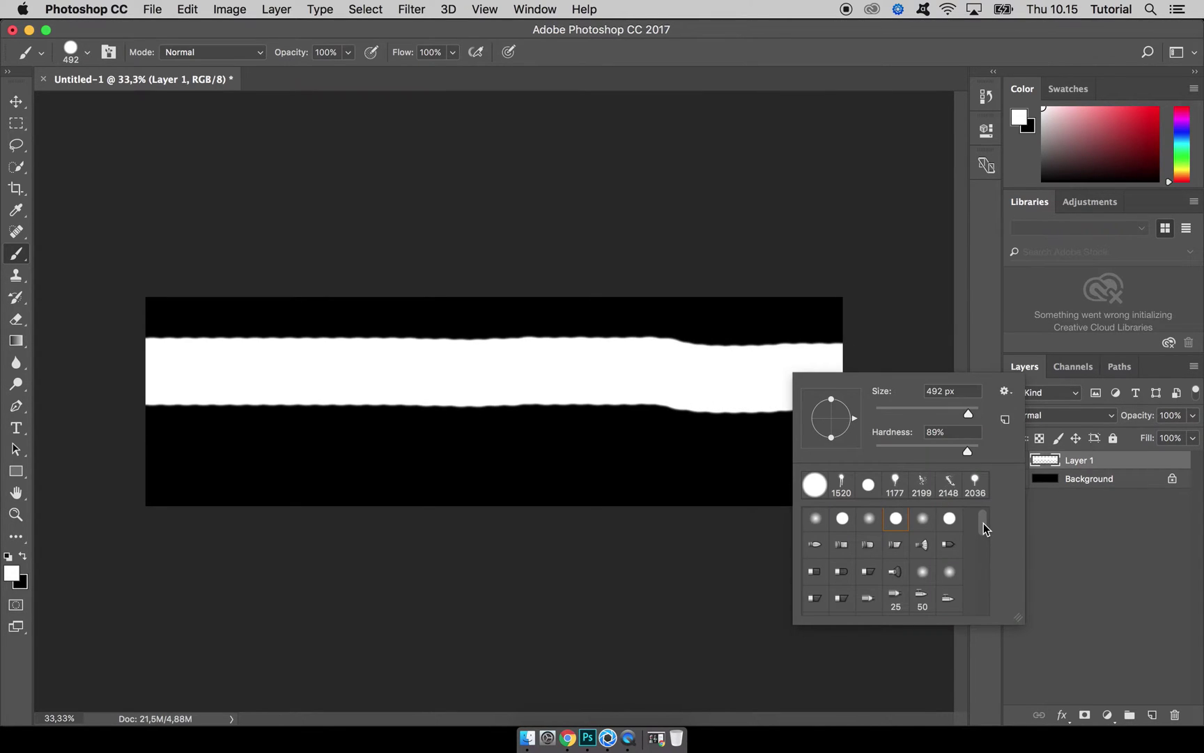
drag(983, 529, 984, 601)
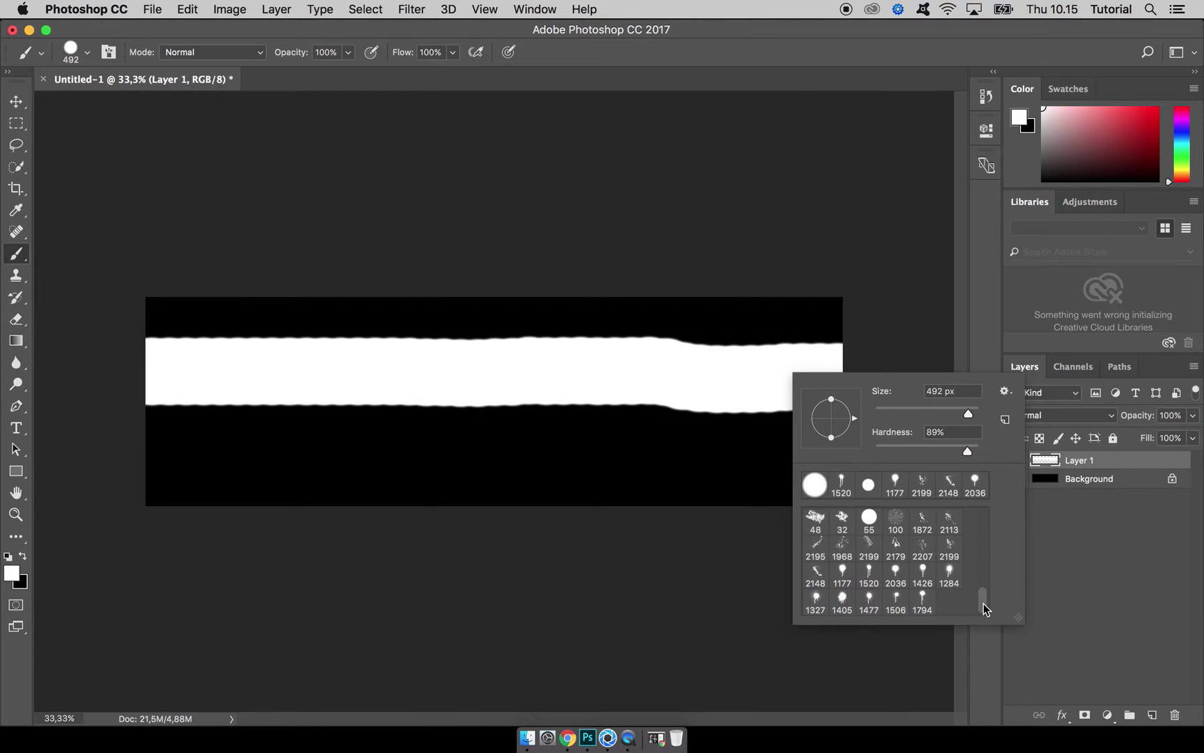
drag(983, 603, 983, 606)
click(843, 574)
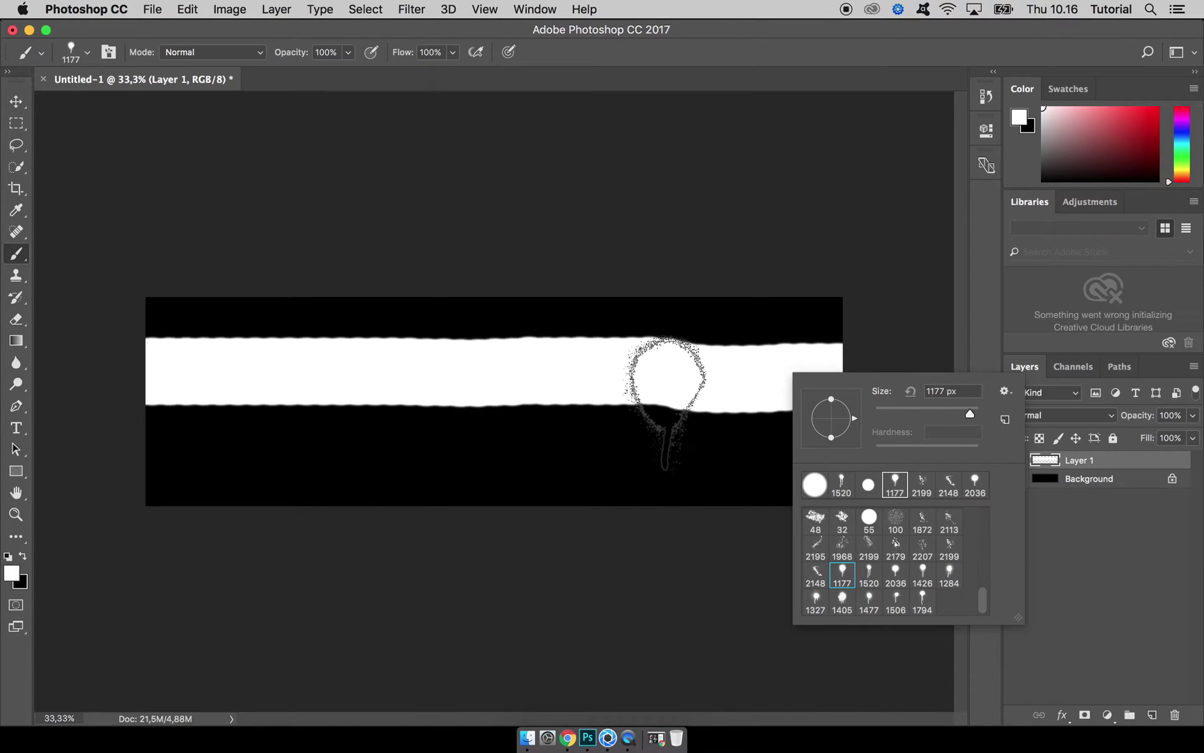
click(672, 403)
mouse_move(679, 402)
mouse_down()
mouse_move(819, 369)
mouse_move(124, 369)
mouse_up()
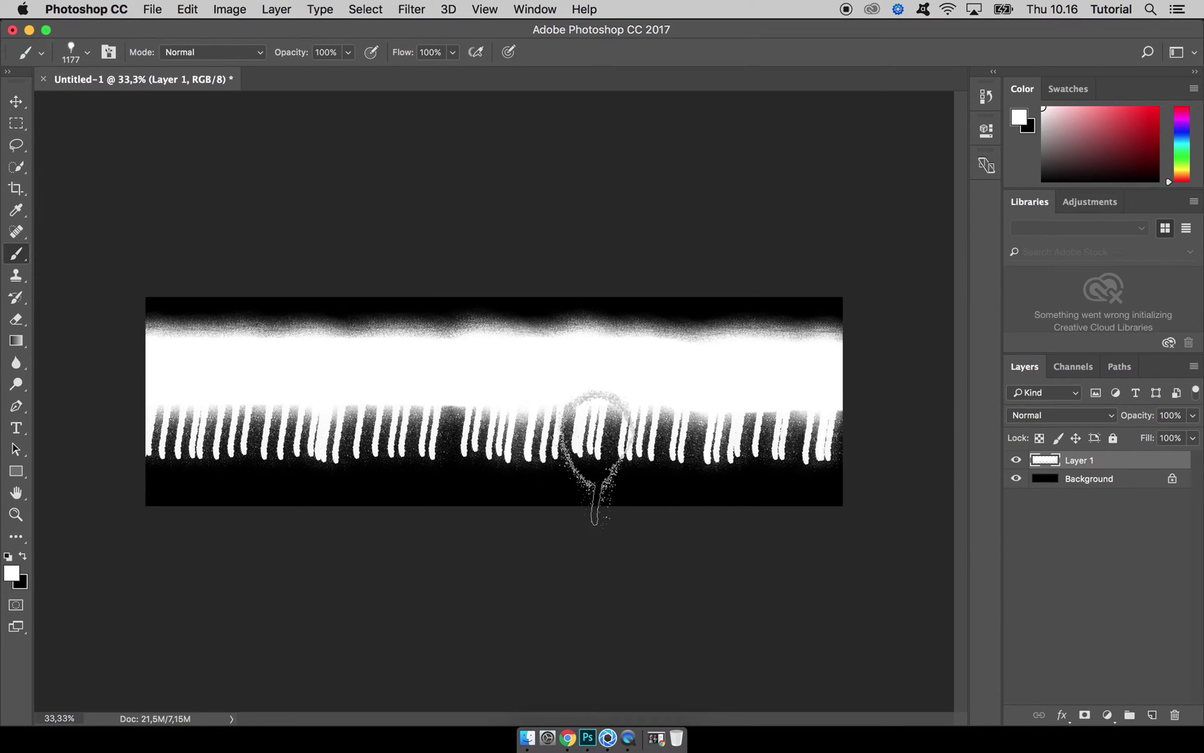
Delete the drips and lower part of the white band using a rectangular selection, and deselect.
click(16, 123)
drag(90, 522, 940, 398)
key(Delete)
key(cmd+d)
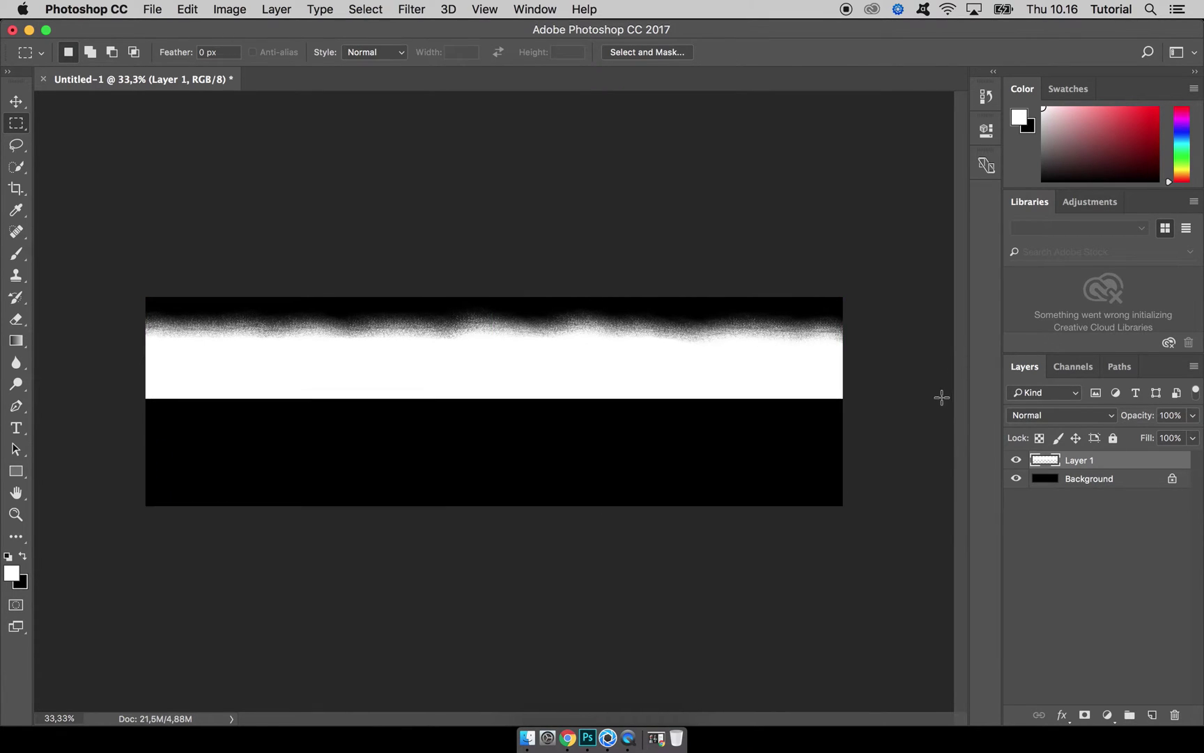
Copy the band's grainy upper edge with a rectangular selection and paste it as a new layer.
drag(127, 297, 880, 358)
key(super+c)
key(super+v)
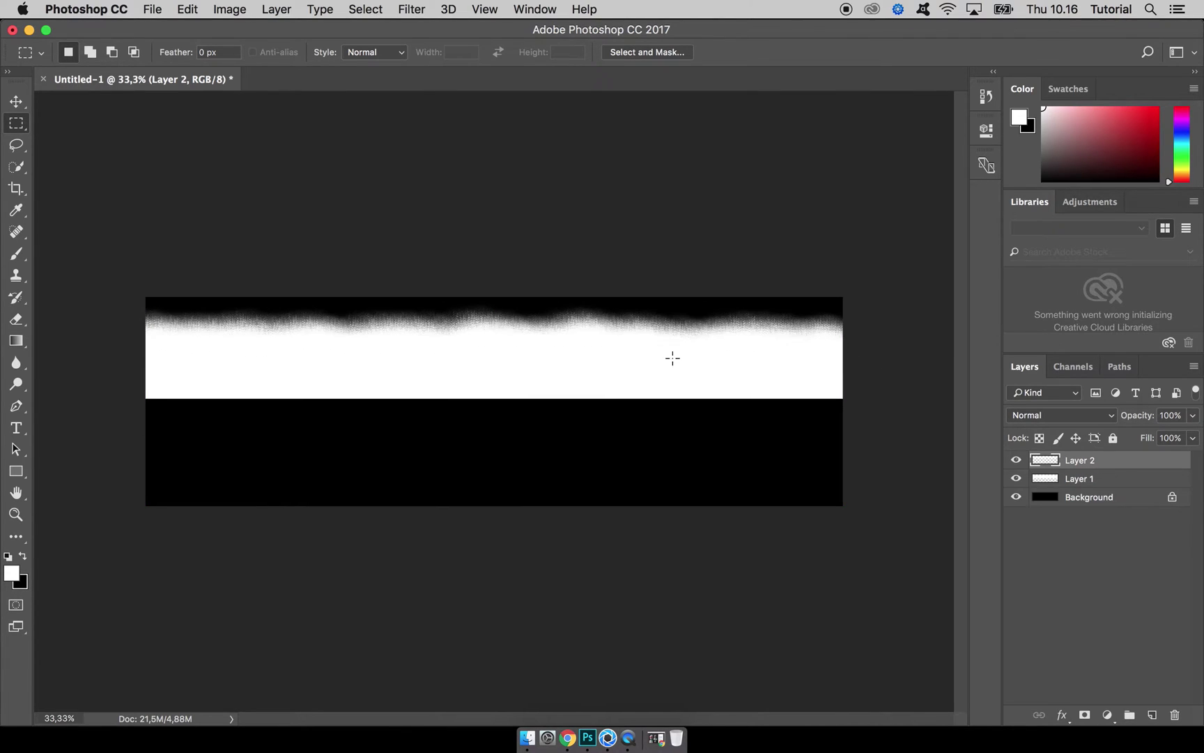
Flip the pasted edge both horizontally and vertically and position it along the white band's lower edge.
key(v)
drag(493, 327, 497, 410)
key(super+t)
drag(513, 352, 466, 480)
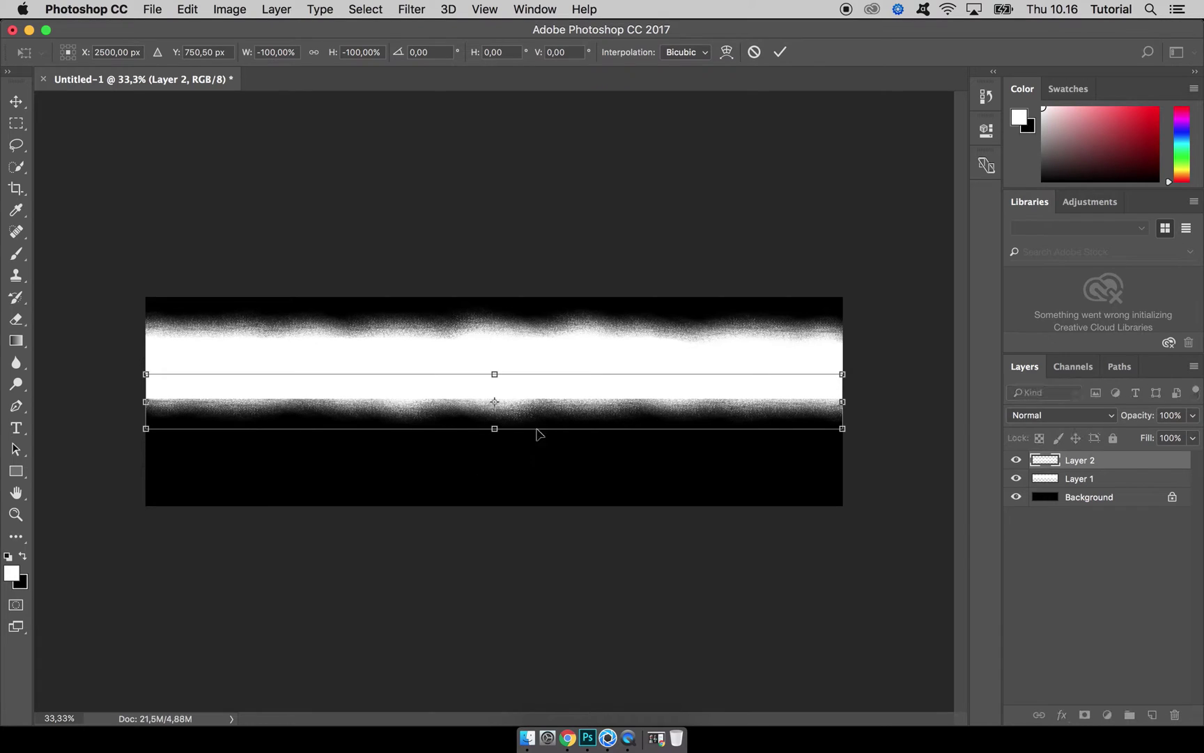
drag(554, 393, 556, 405)
key(Return)
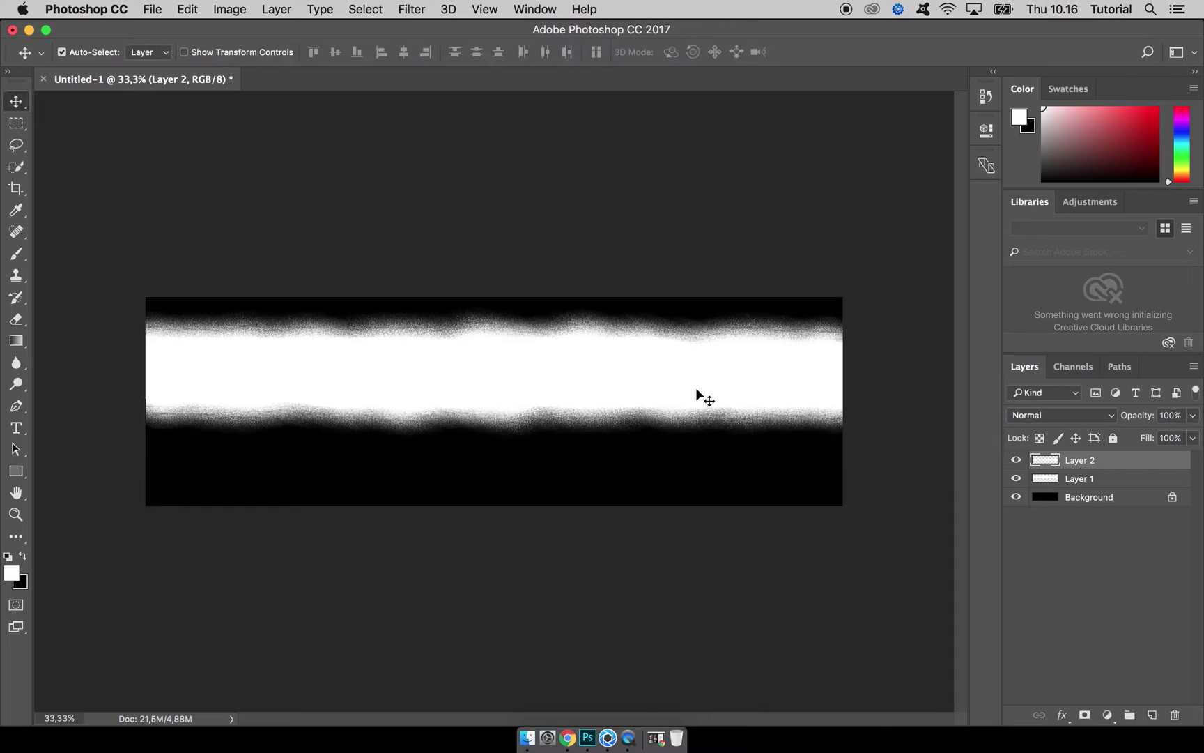
Choose the 1794 spray drip brush and set its size to 1400 px.
key(b)
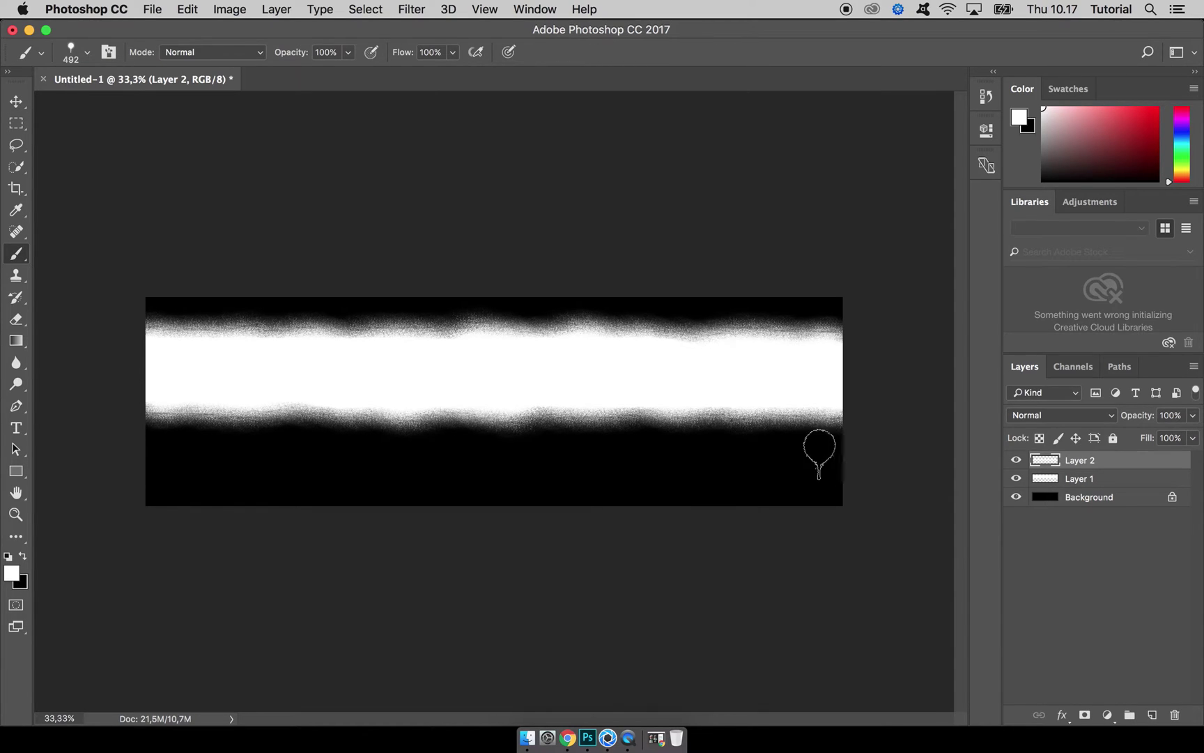
right_click(737, 453)
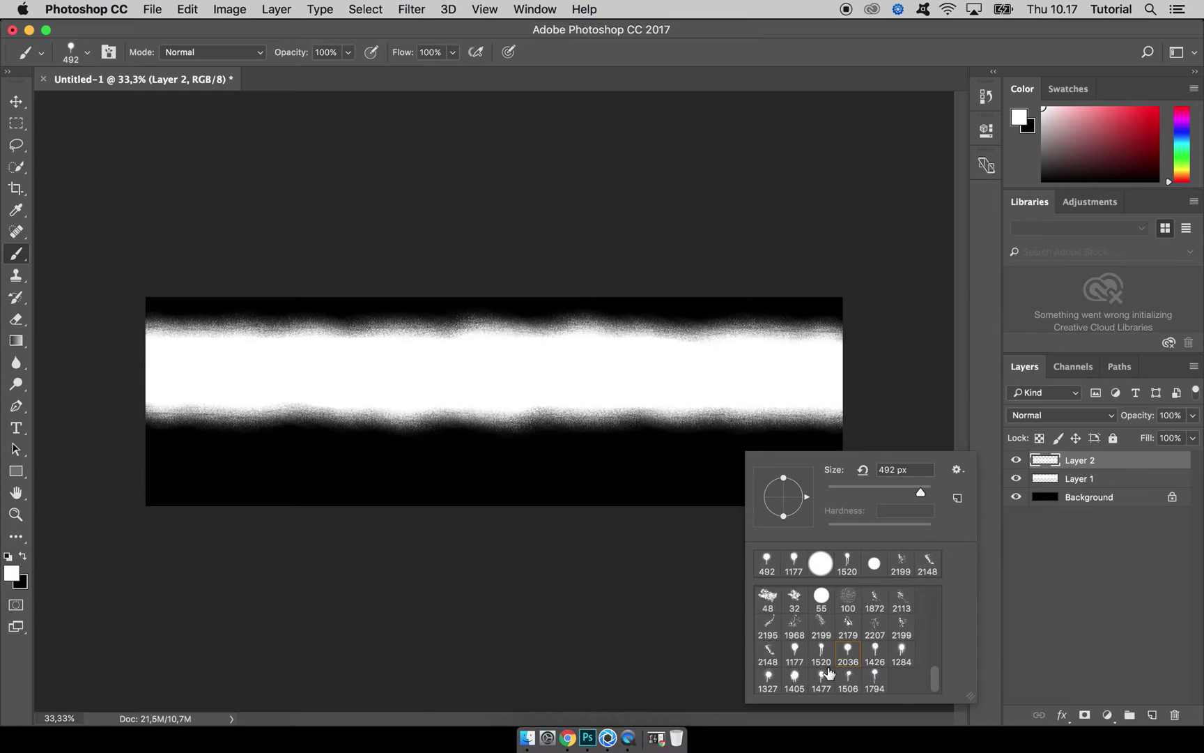
click(875, 679)
mouse_move(919, 493)
mouse_down()
mouse_move(718, 430)
mouse_move(864, 492)
mouse_move(924, 491)
mouse_up()
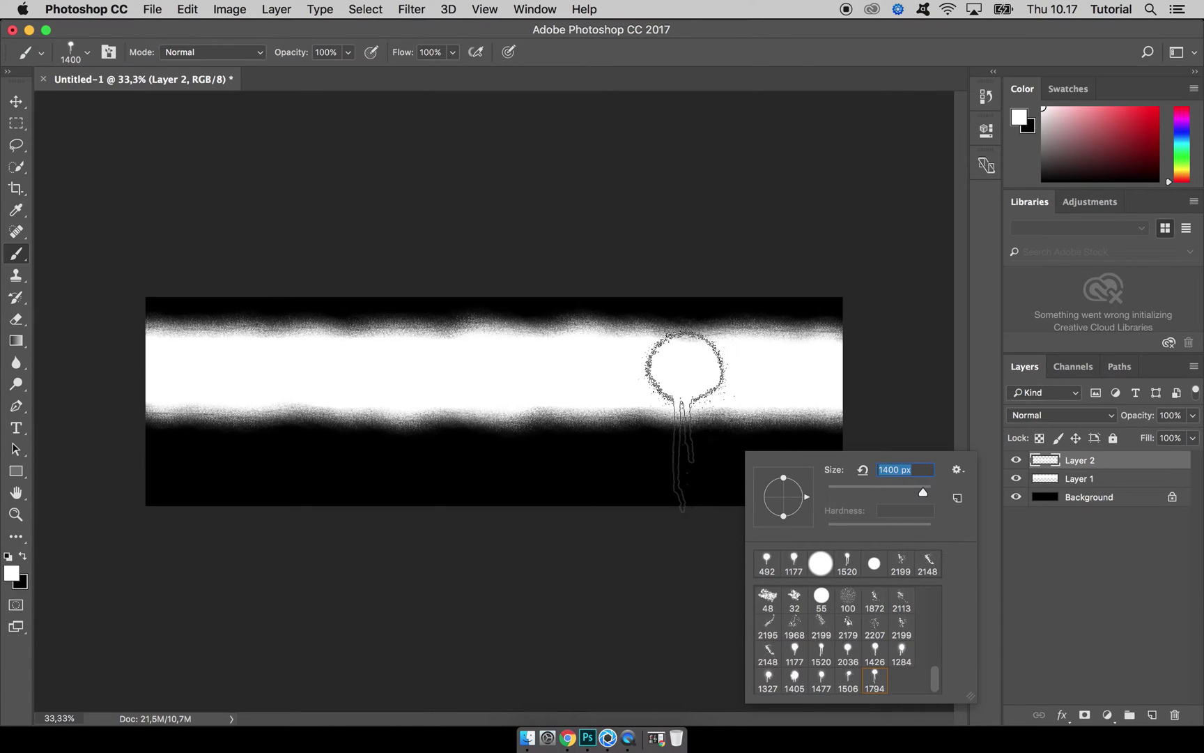
key(Return)
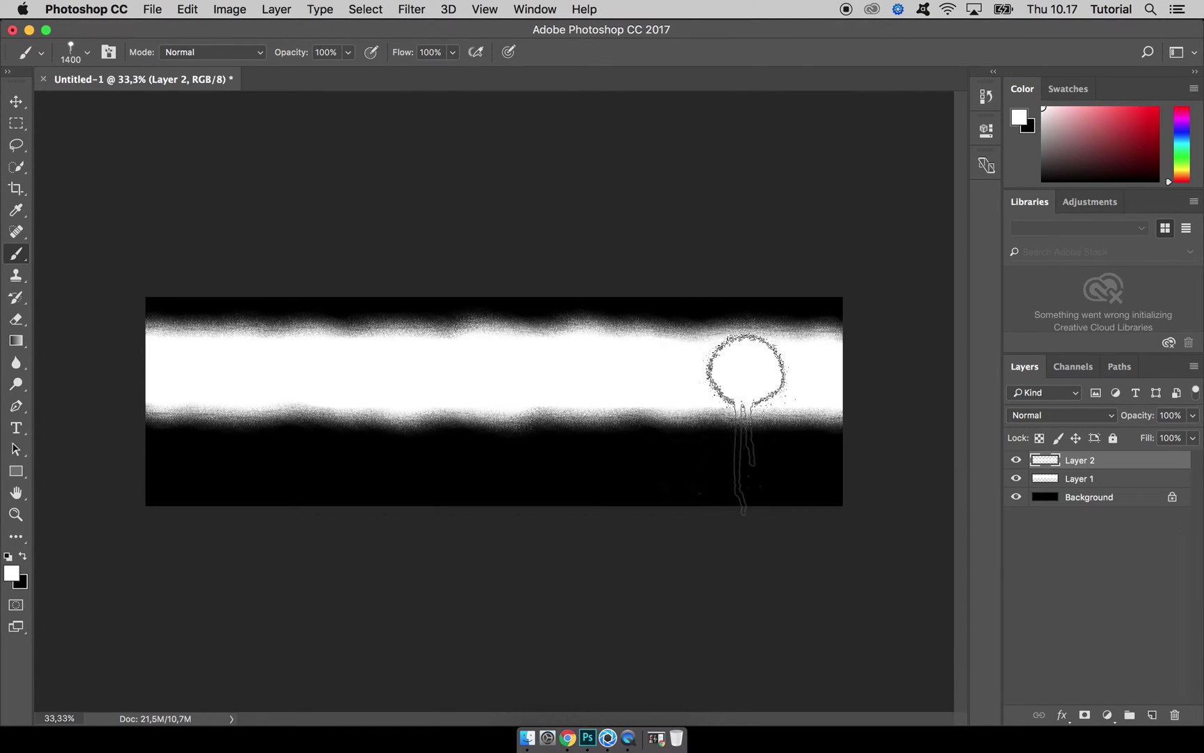
Extend the canvas downward beneath the white band with the Crop tool.
click(15, 189)
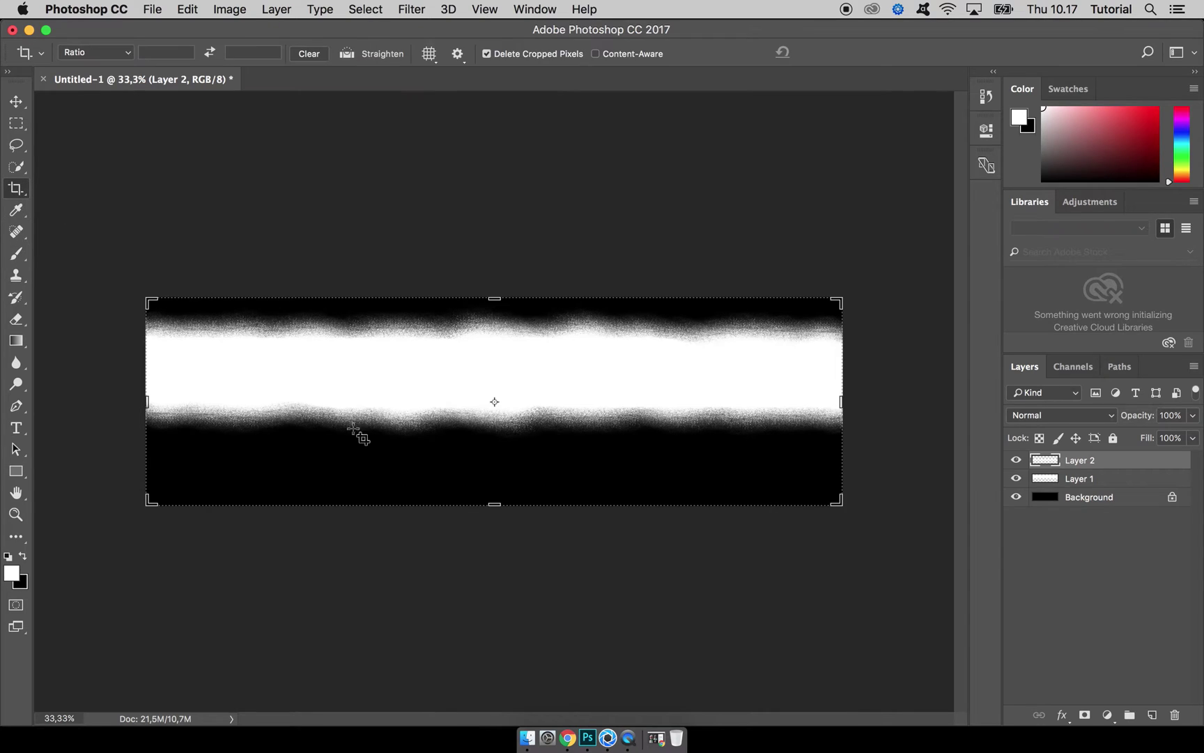
drag(495, 503, 498, 540)
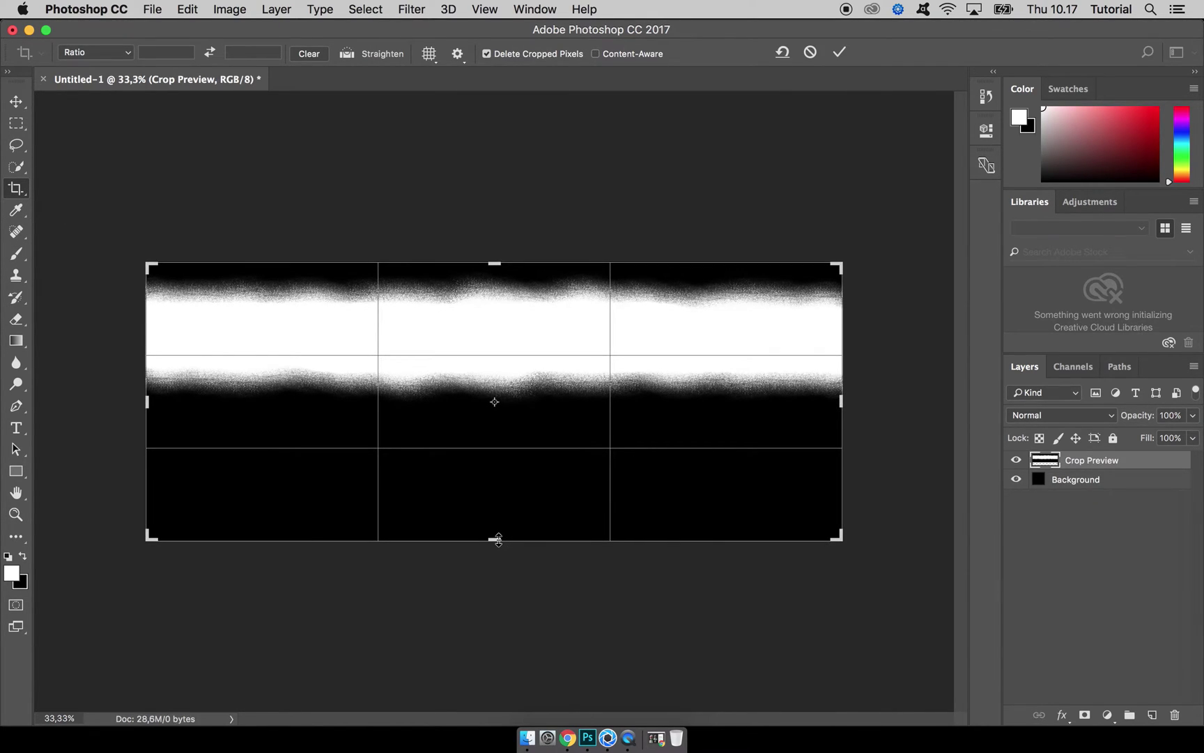
key(Return)
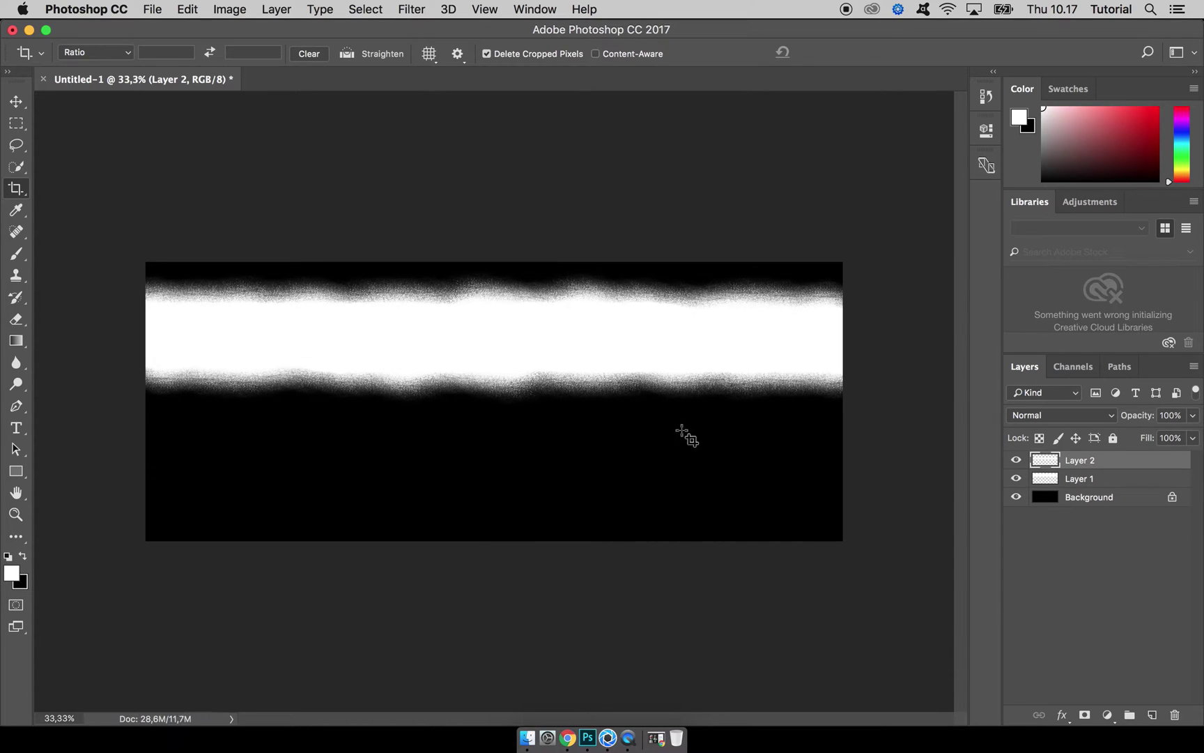
Stamp a 1400 px drip under the right part of the white band and a drip with the 1520 brush under its left part.
key(b)
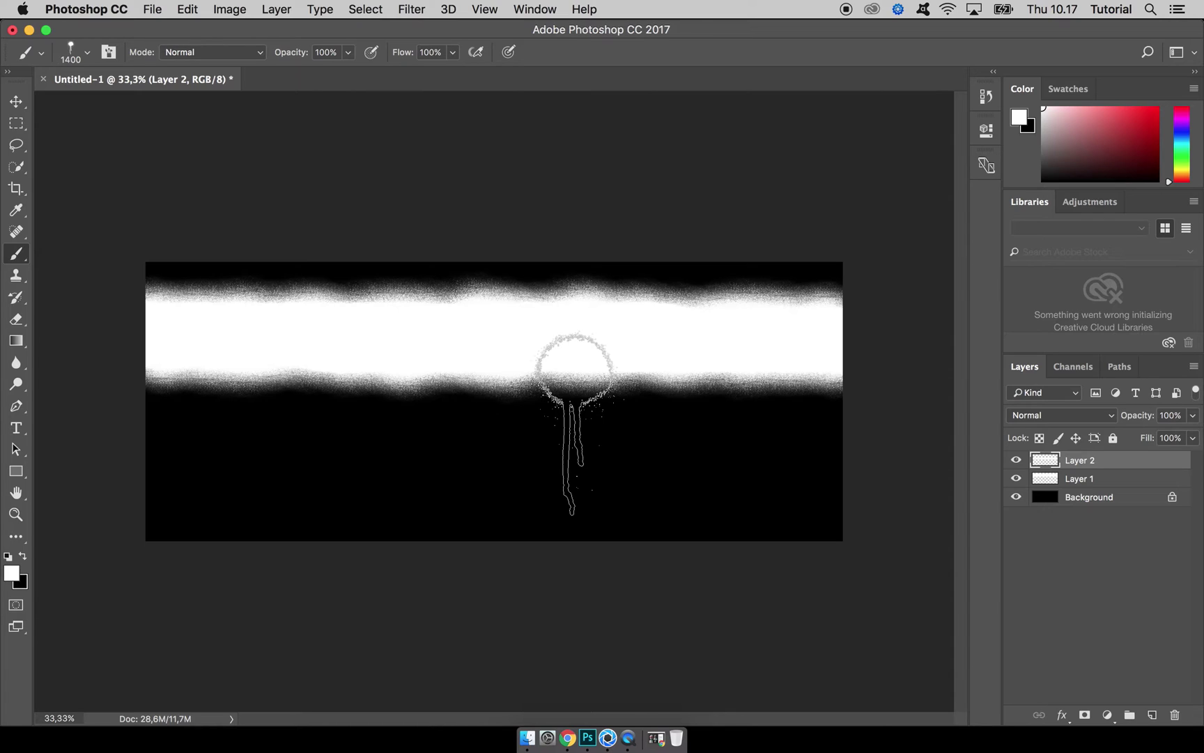
click(691, 403)
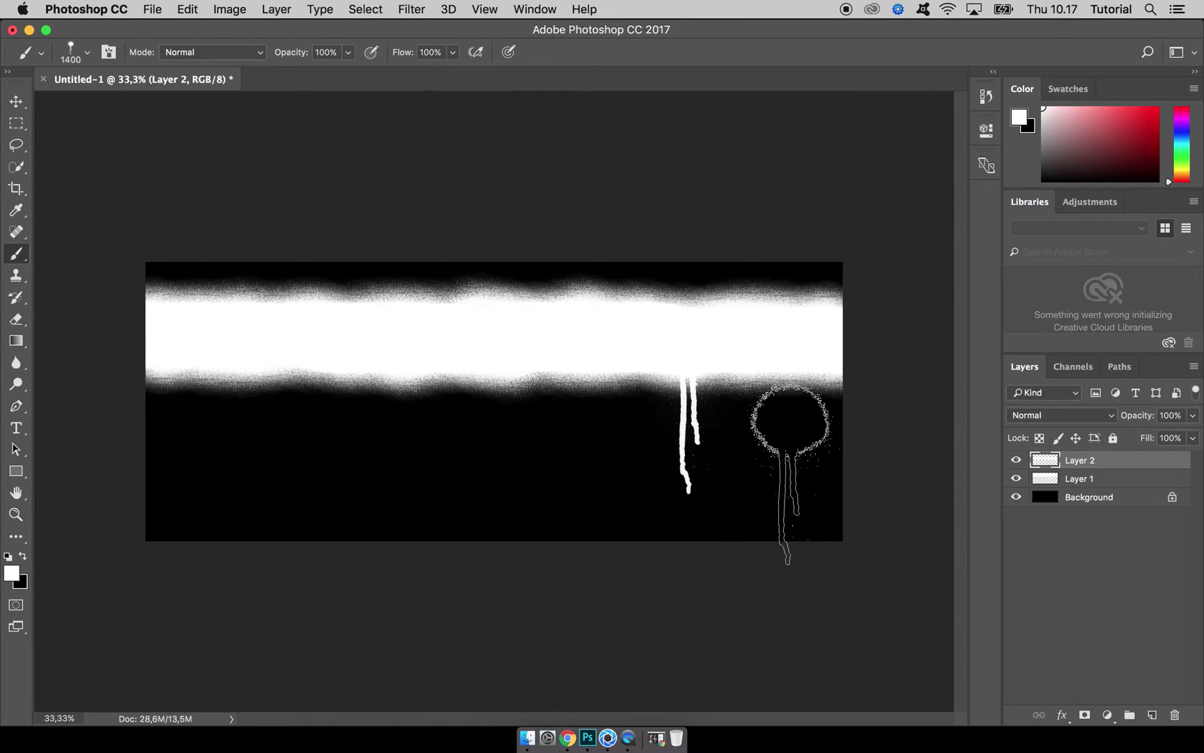
right_click(640, 402)
click(725, 610)
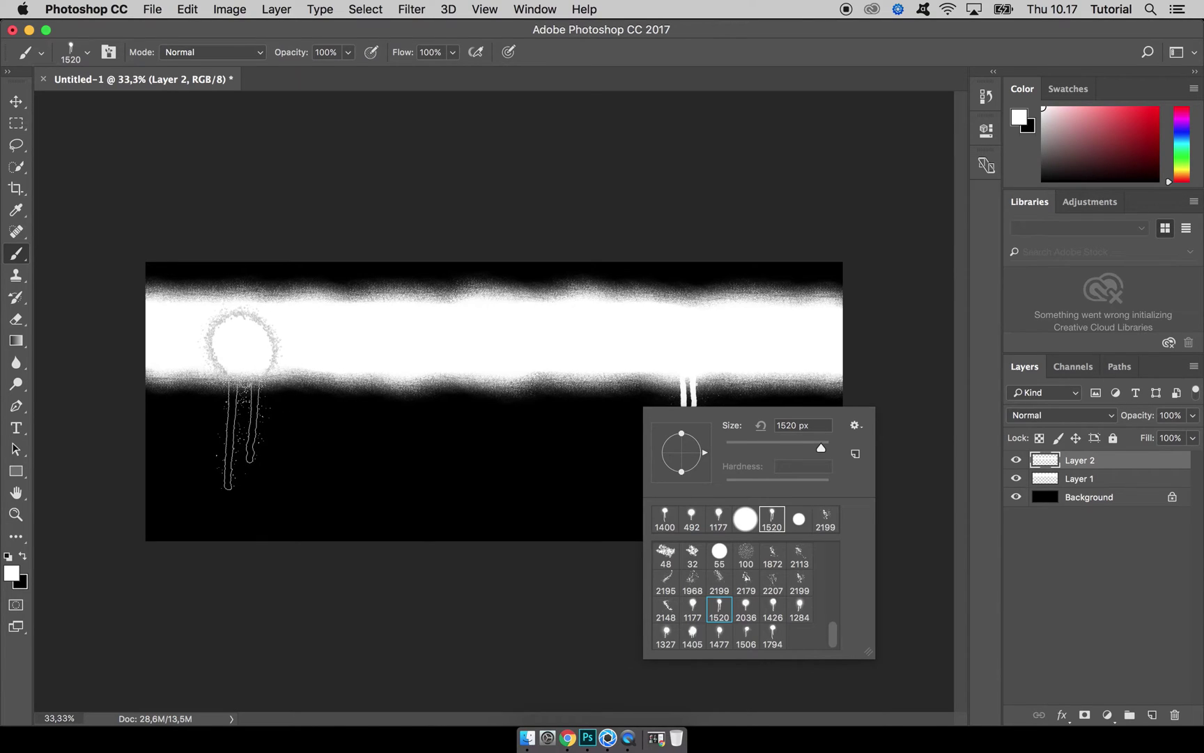
click(242, 400)
Stamp a short dripping spray blob with the 1405 brush over the band, just right of the left drips.
right_click(403, 378)
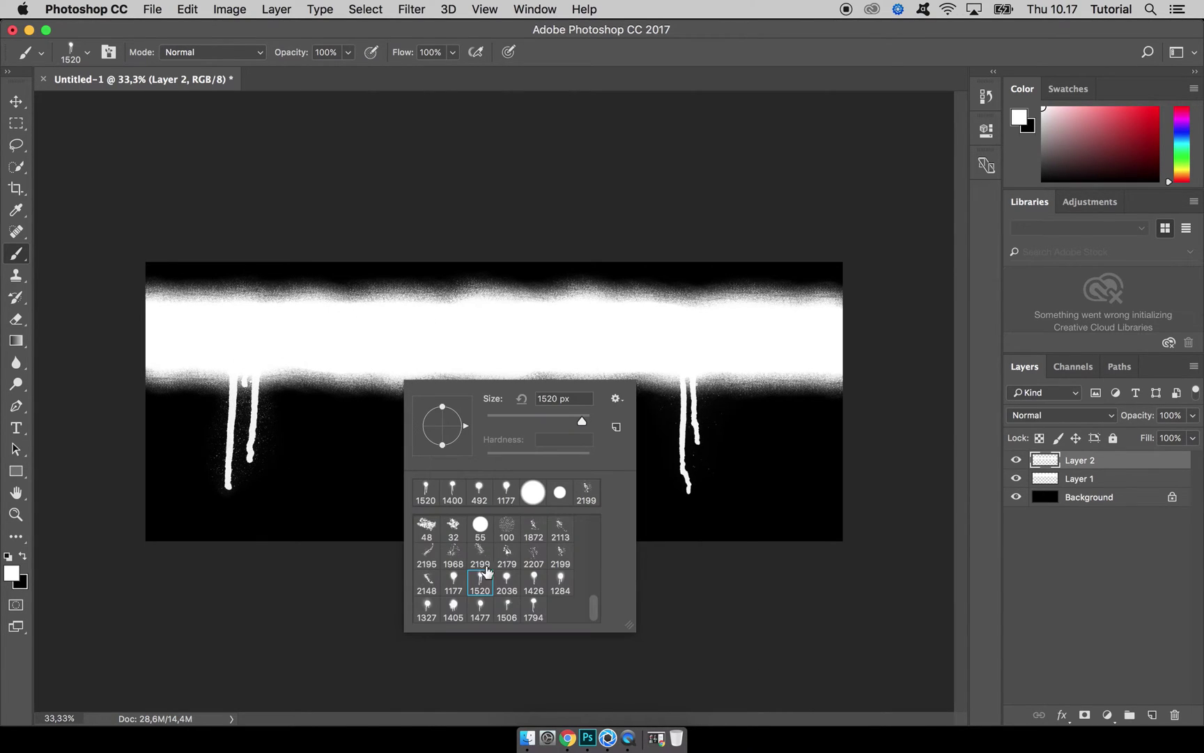
click(453, 606)
click(365, 331)
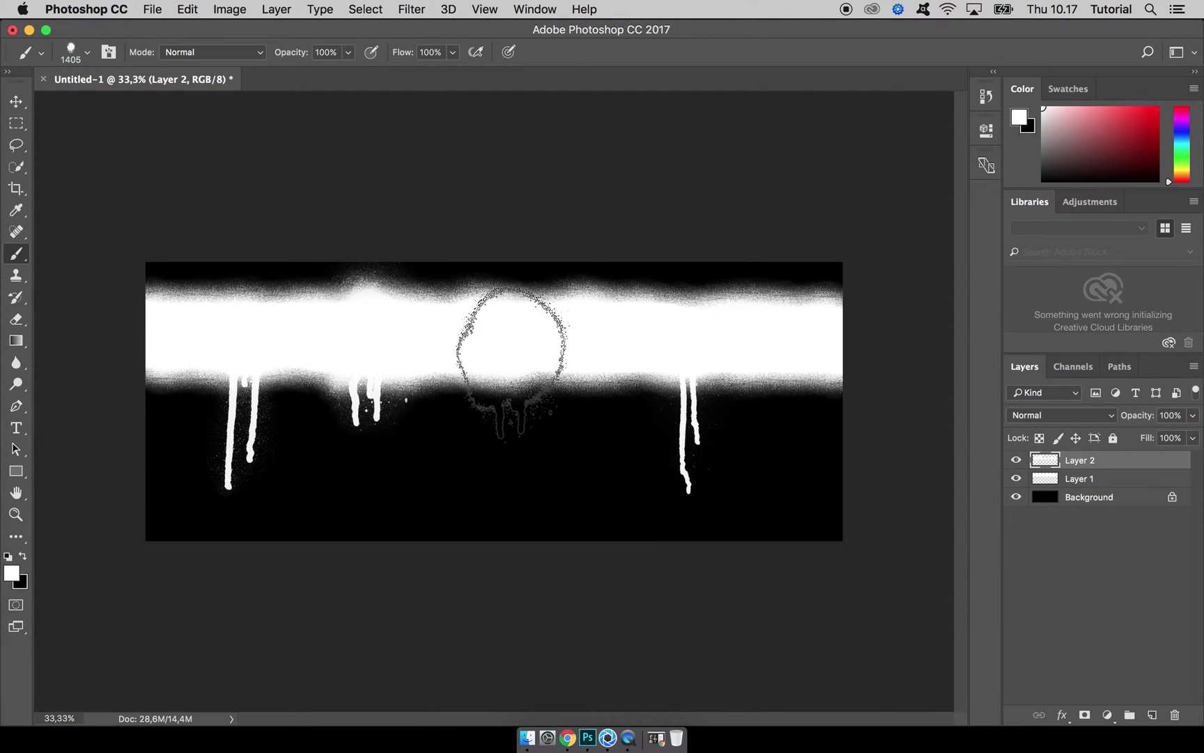
Choose the 2207 splatter brush.
right_click(524, 351)
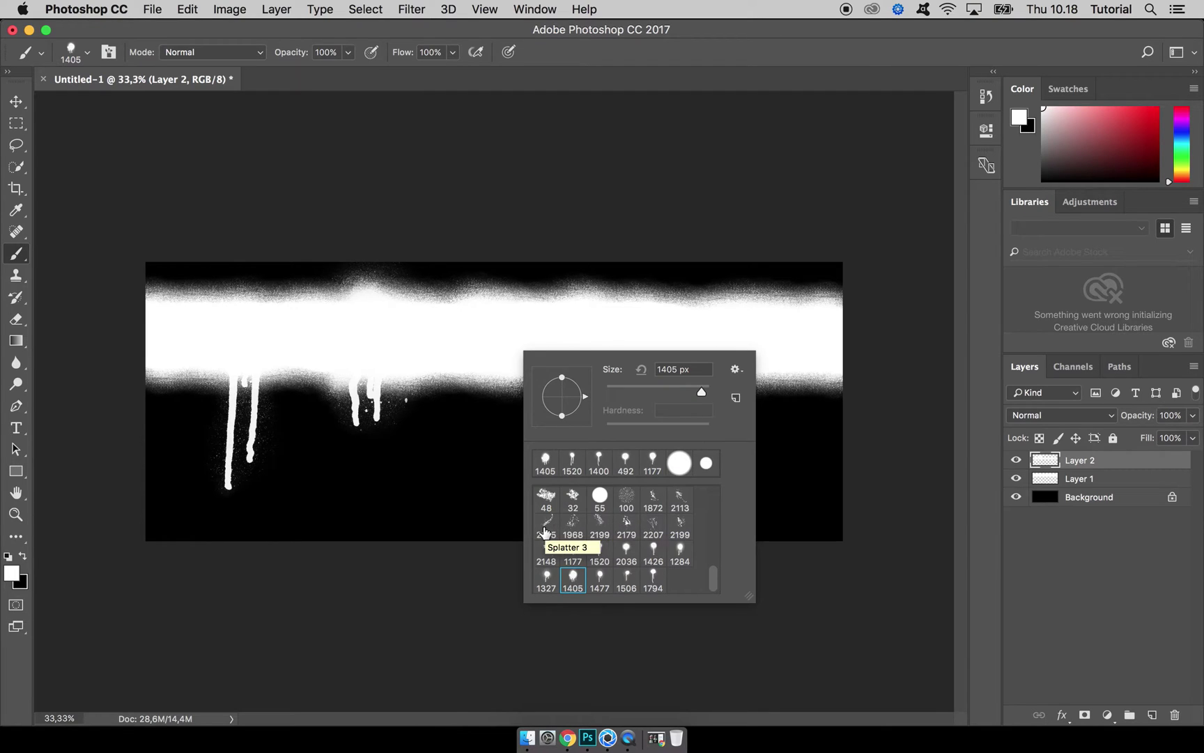
click(658, 529)
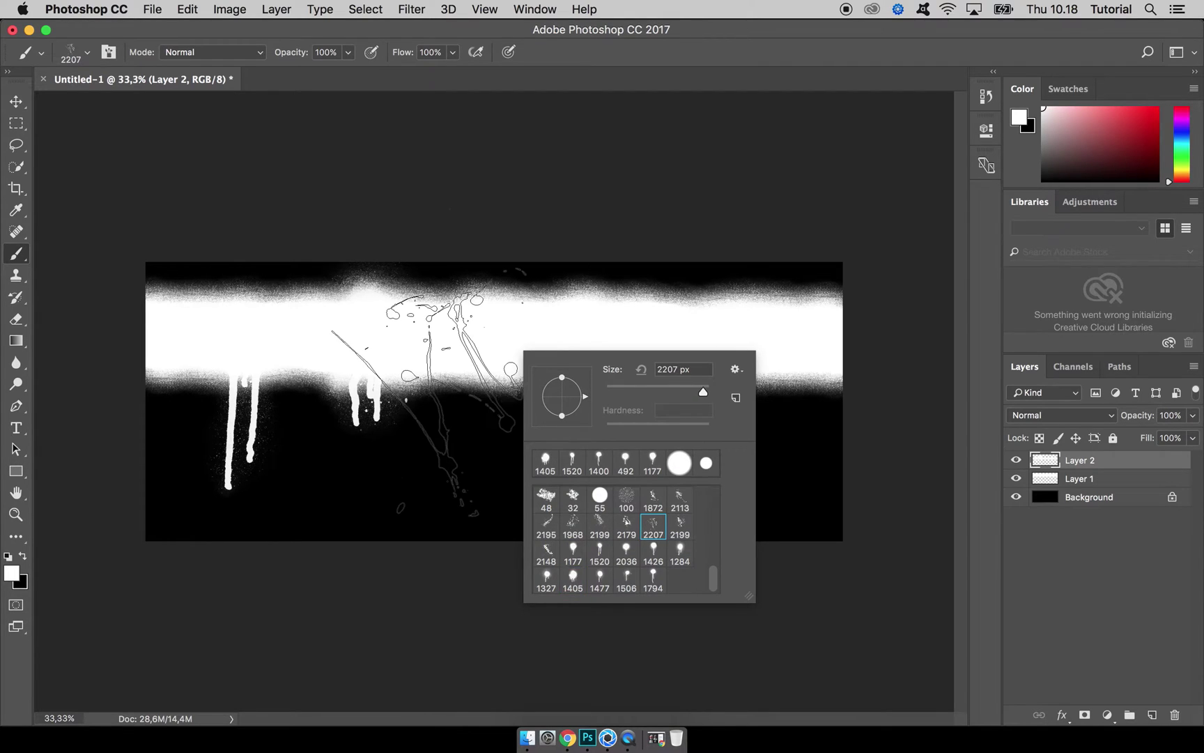
Try splatter stamps over the middle of the band at 2207 px and 1400 px, undoing each one.
click(480, 383)
key(super+z)
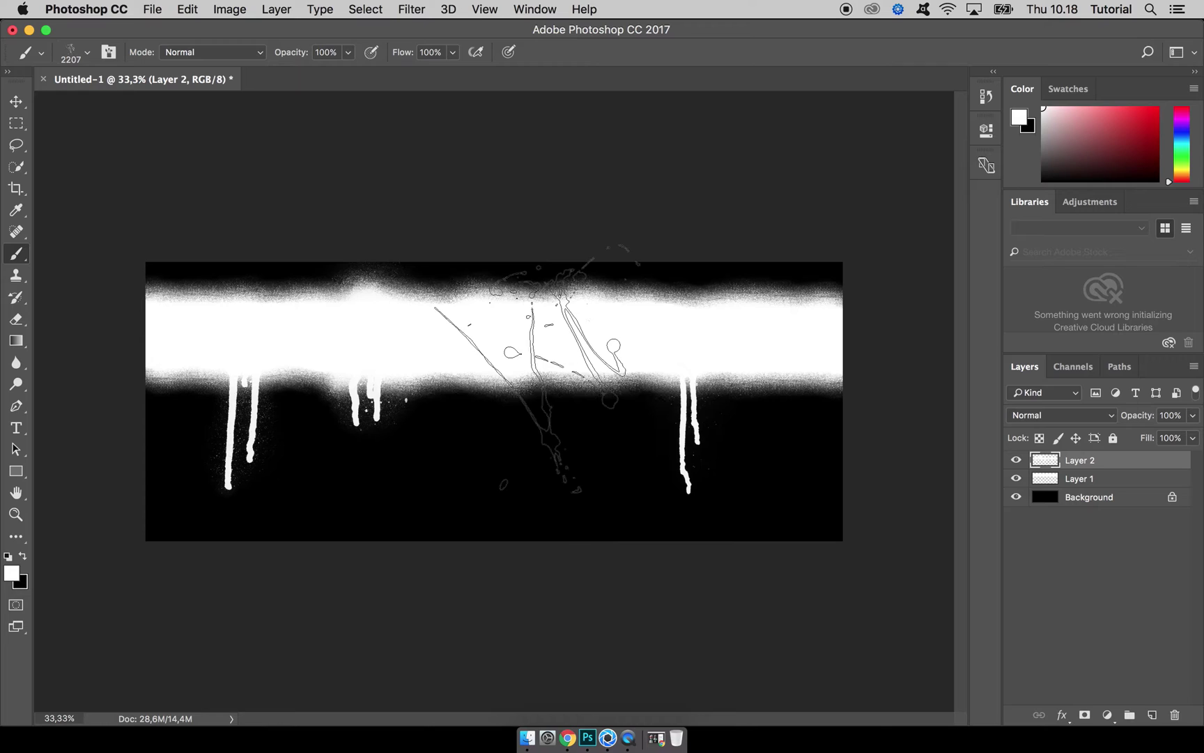
right_click(568, 341)
drag(766, 363, 760, 371)
click(487, 348)
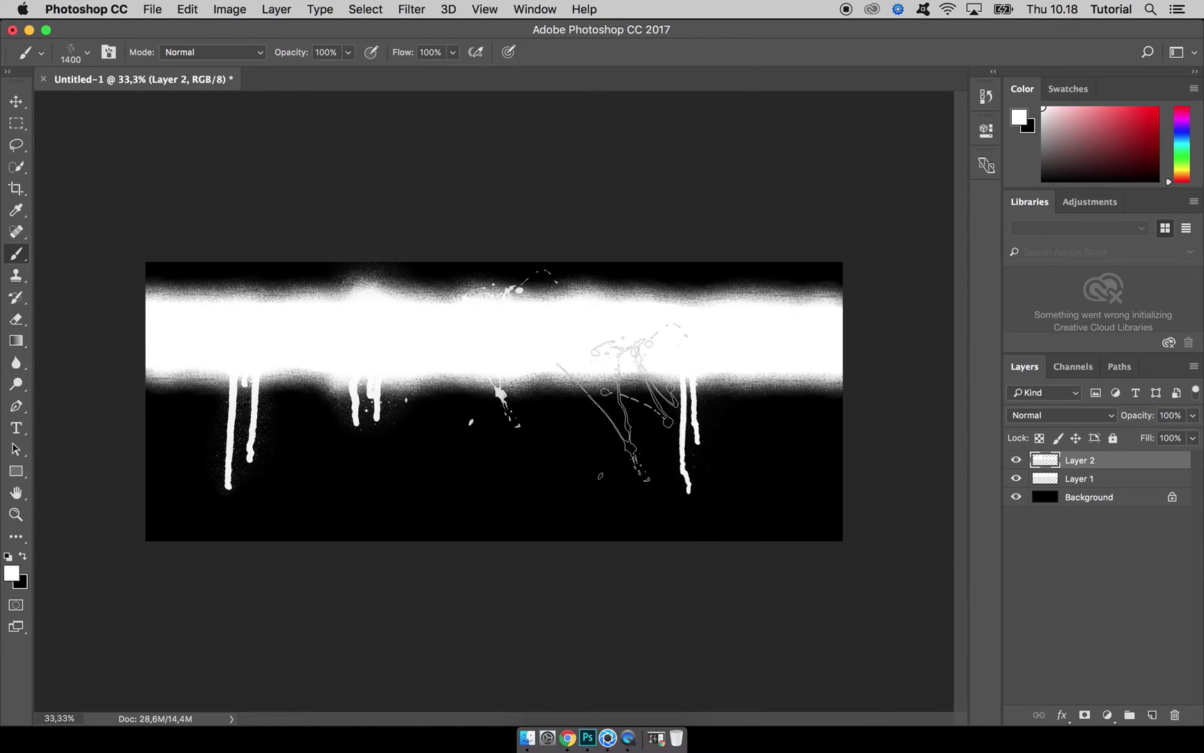
key(super+z)
Set the splatter brush size to 1200 px and stamp it across the middle of the white band.
right_click(591, 345)
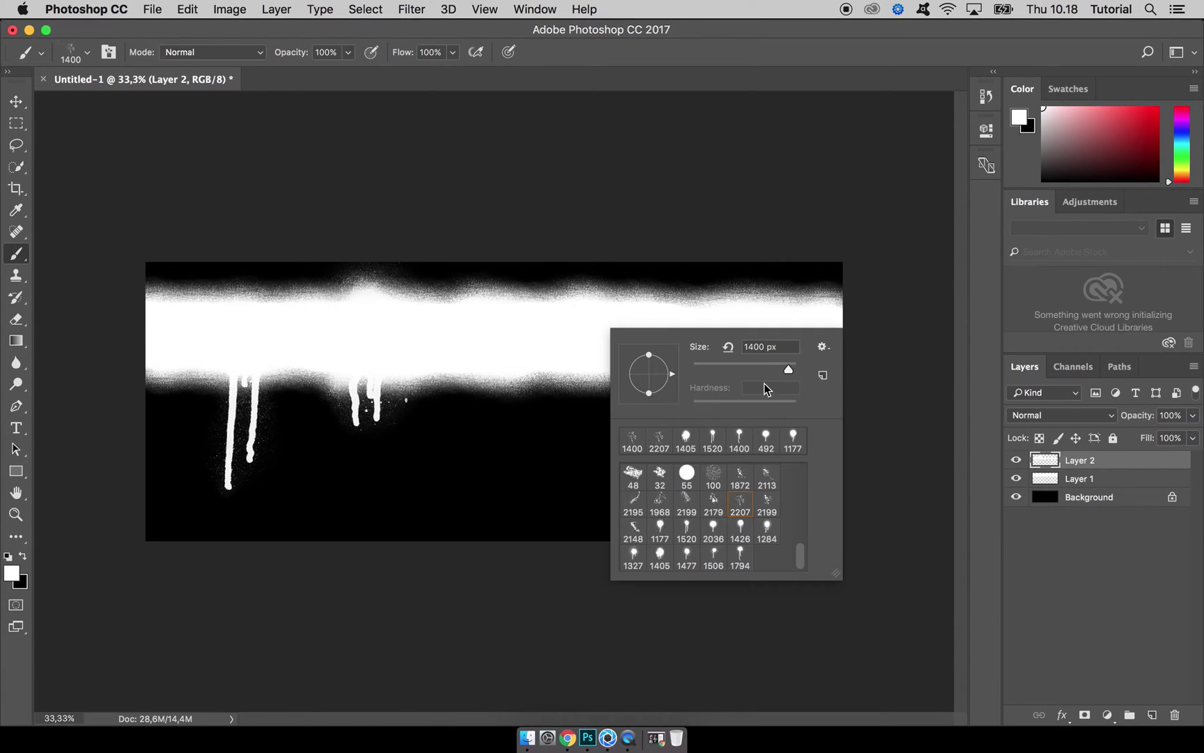
text(1200)
key(Return)
click(686, 346)
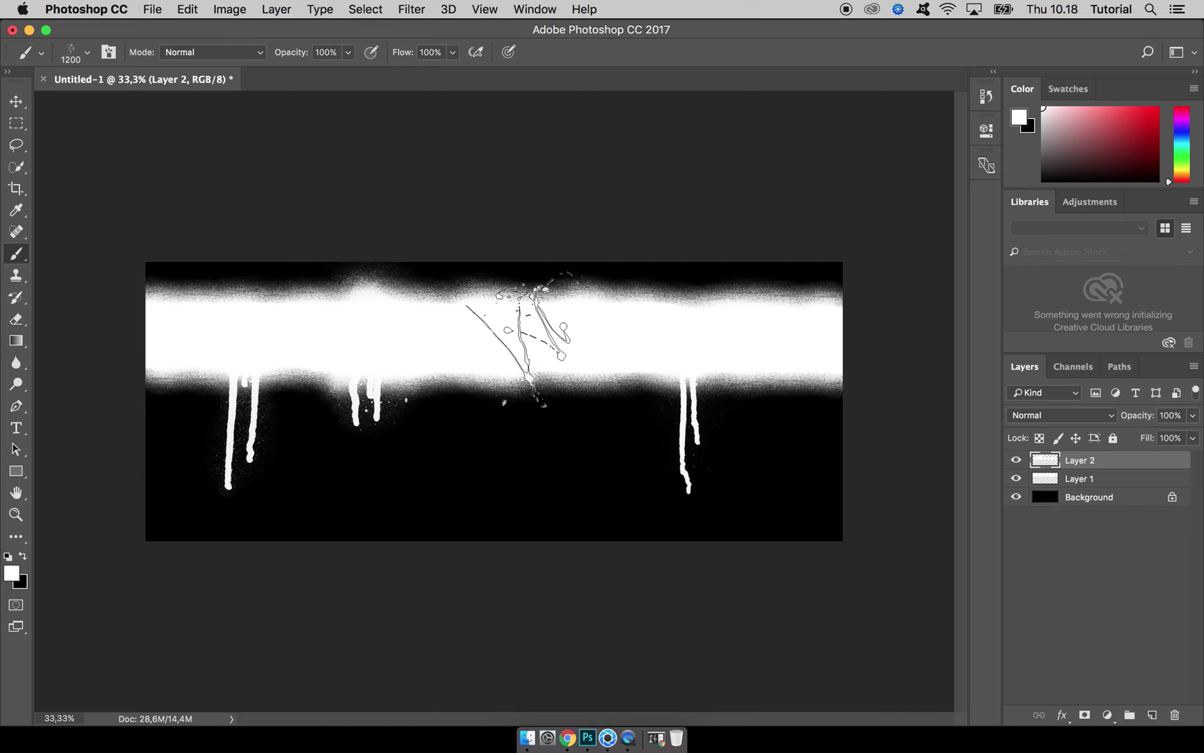
Choose the 2113 splatter brush at 492 px and stamp fine splatters on the edges of the band's right part.
right_click(635, 340)
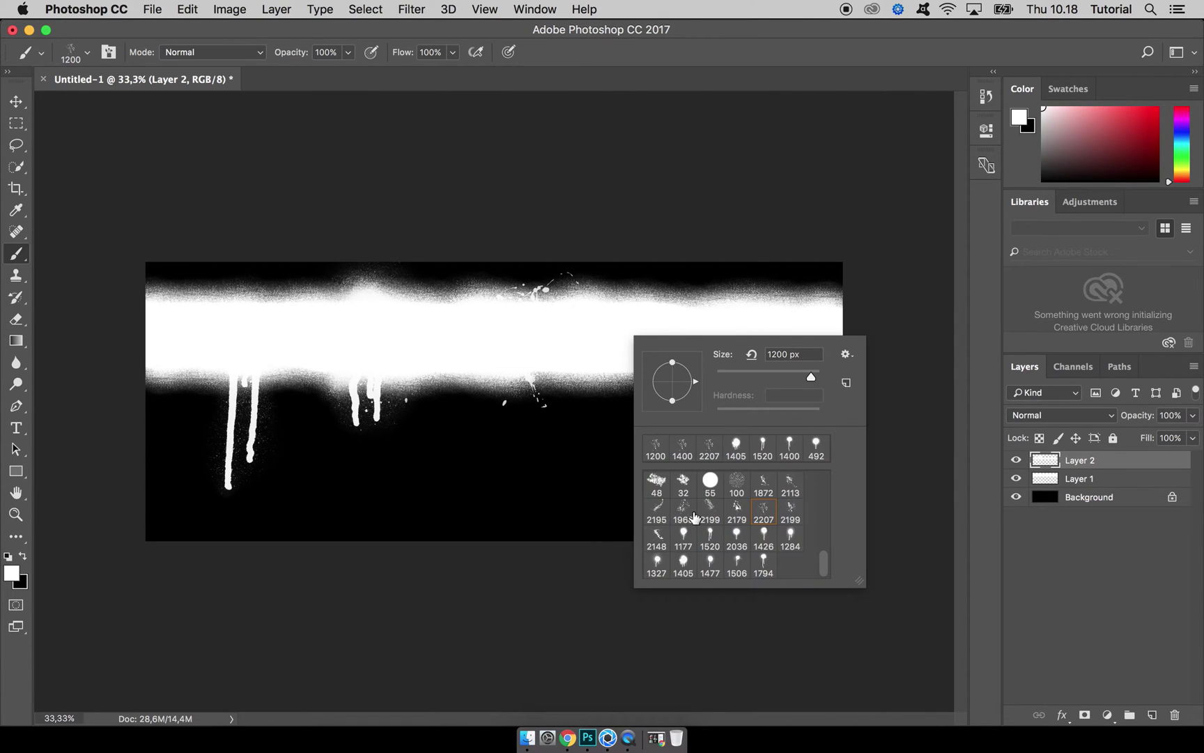
click(790, 481)
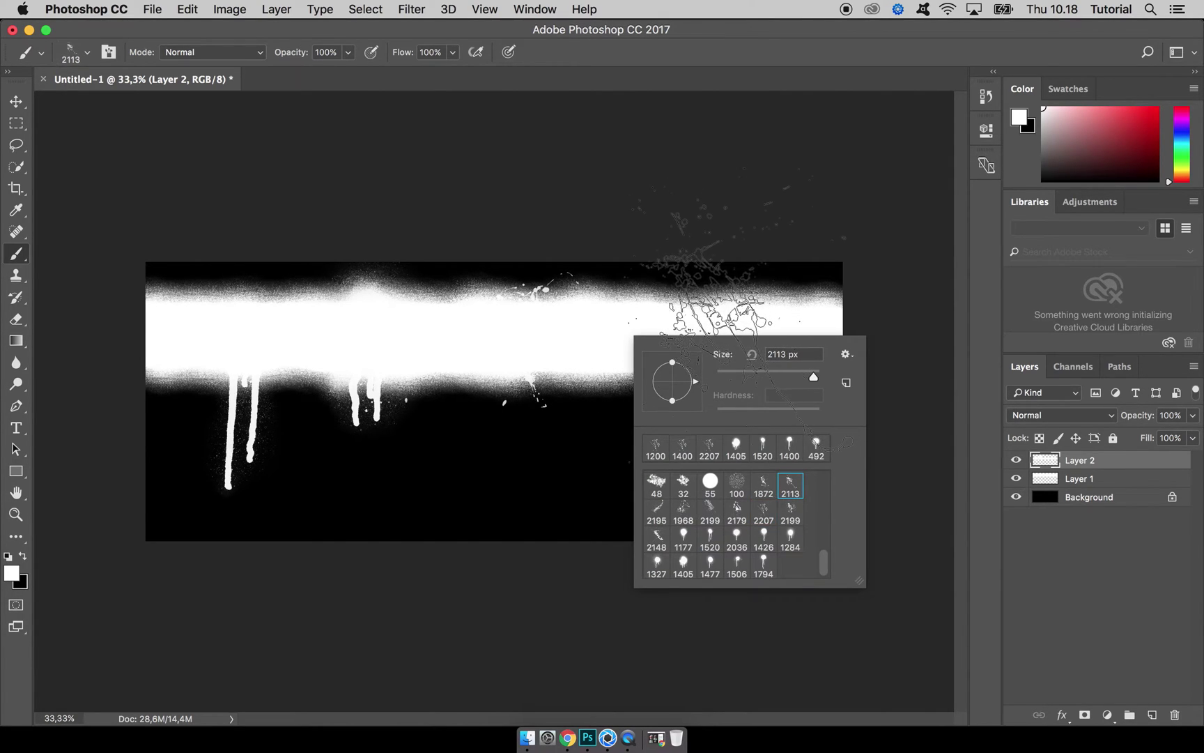
drag(819, 377, 809, 377)
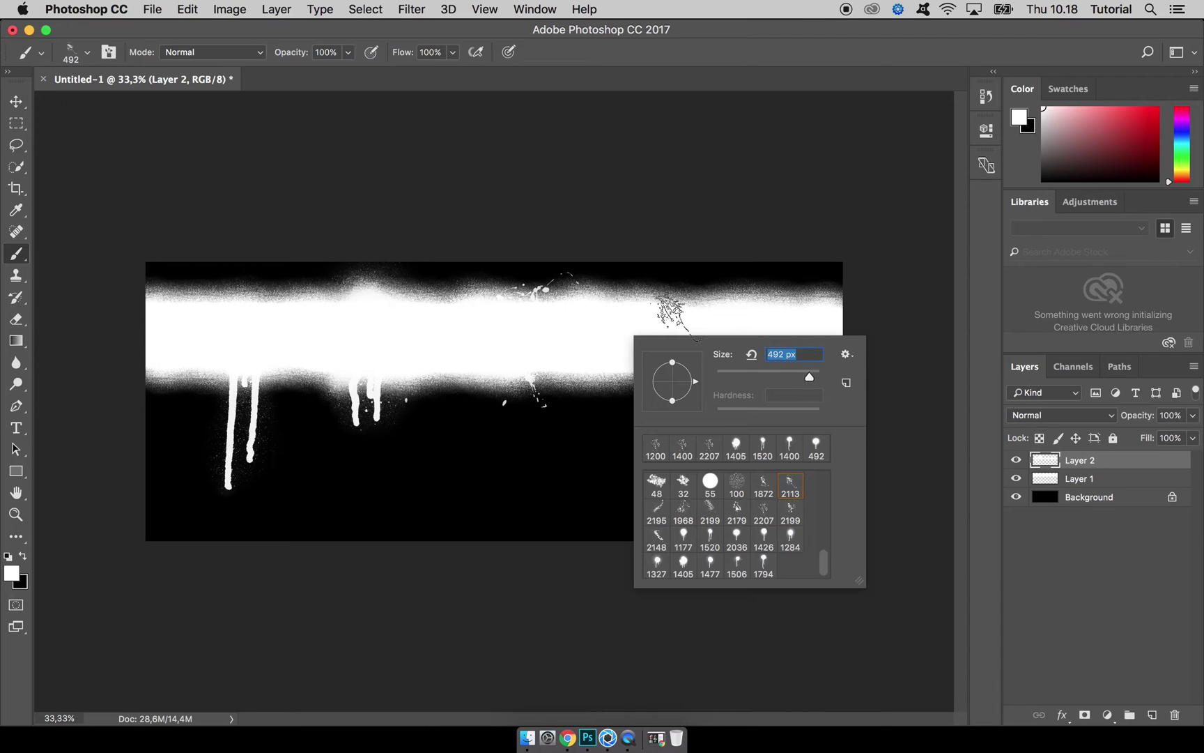
click(680, 318)
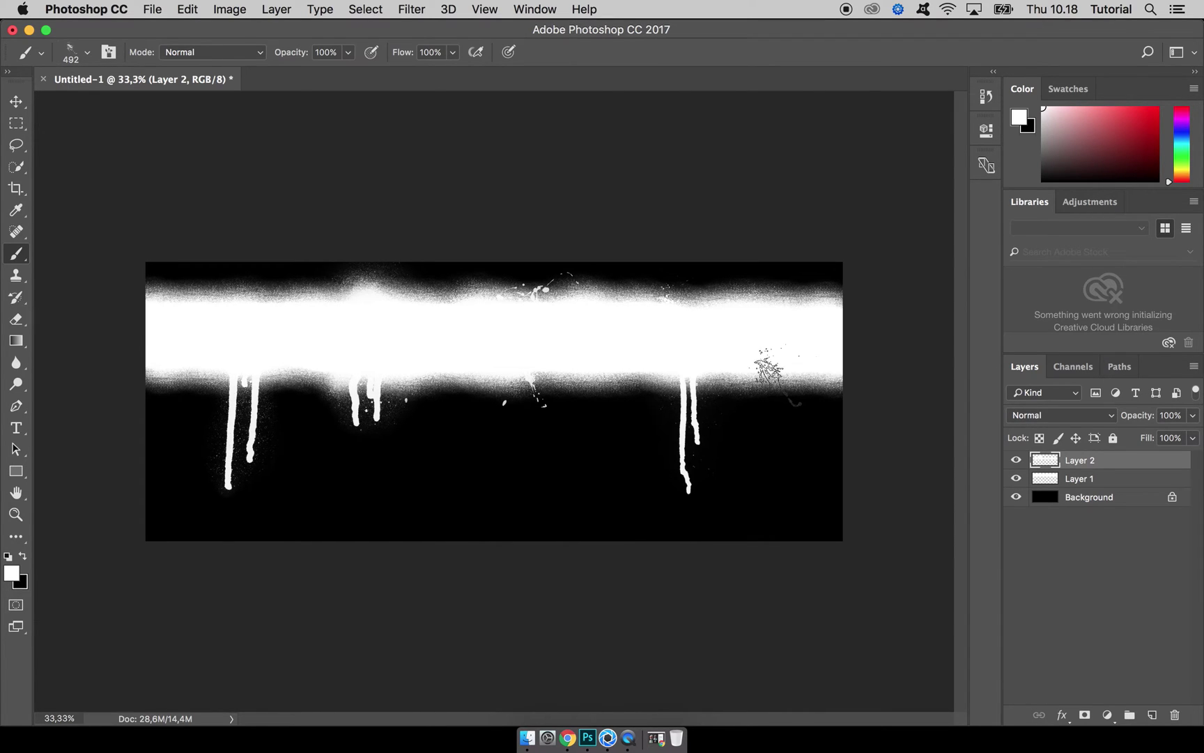
Choose the 1968 splatter brush at 444 px, stamp a splatter on the band's upper left edge, and switch to the Move tool.
right_click(641, 338)
click(683, 499)
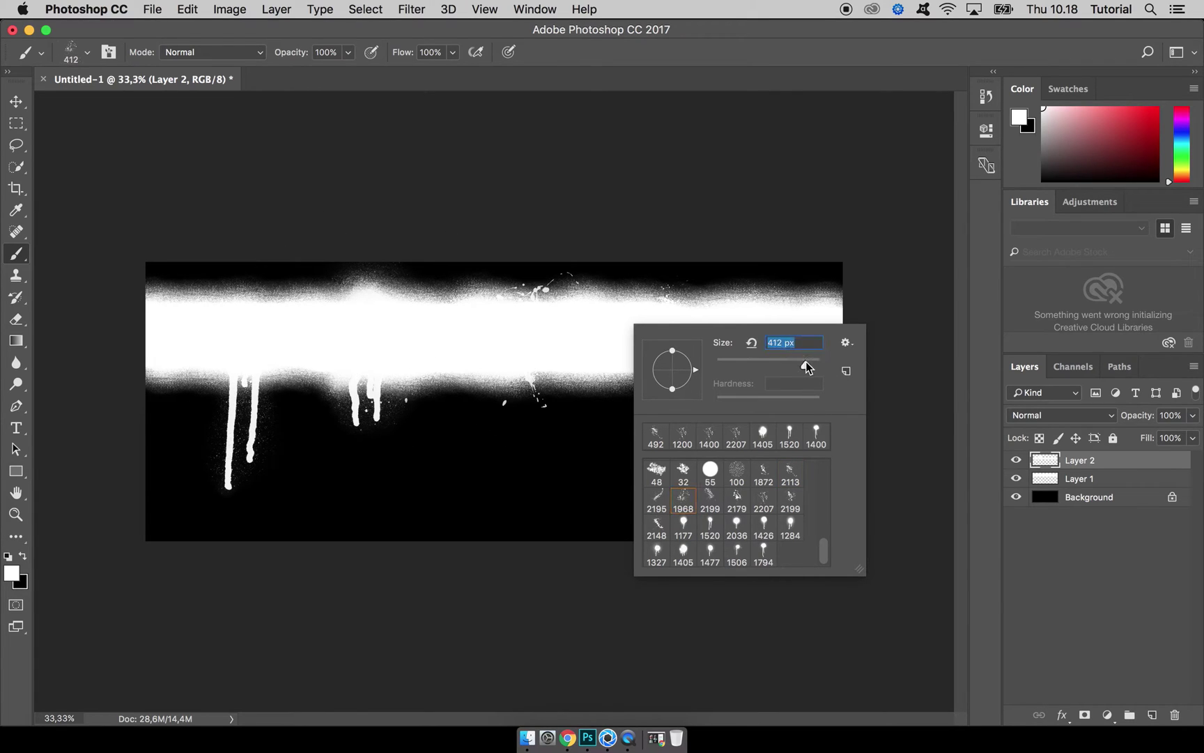
drag(806, 361, 808, 361)
key(Return)
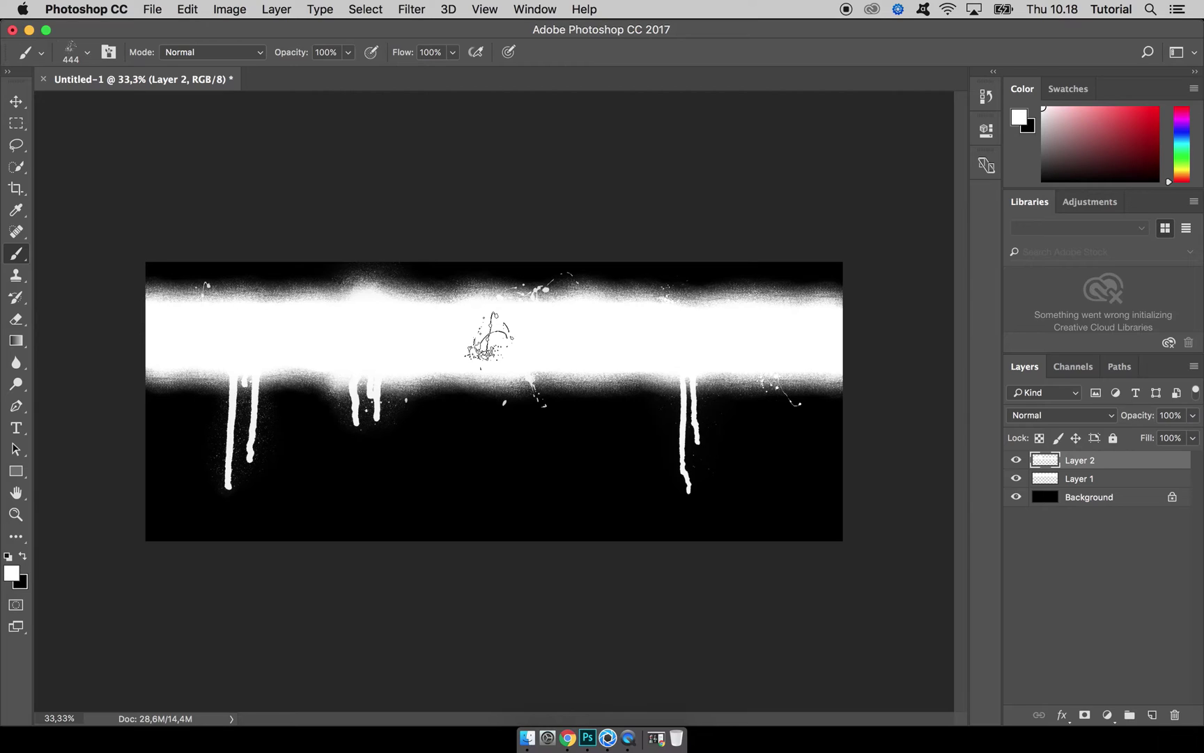
key(v)
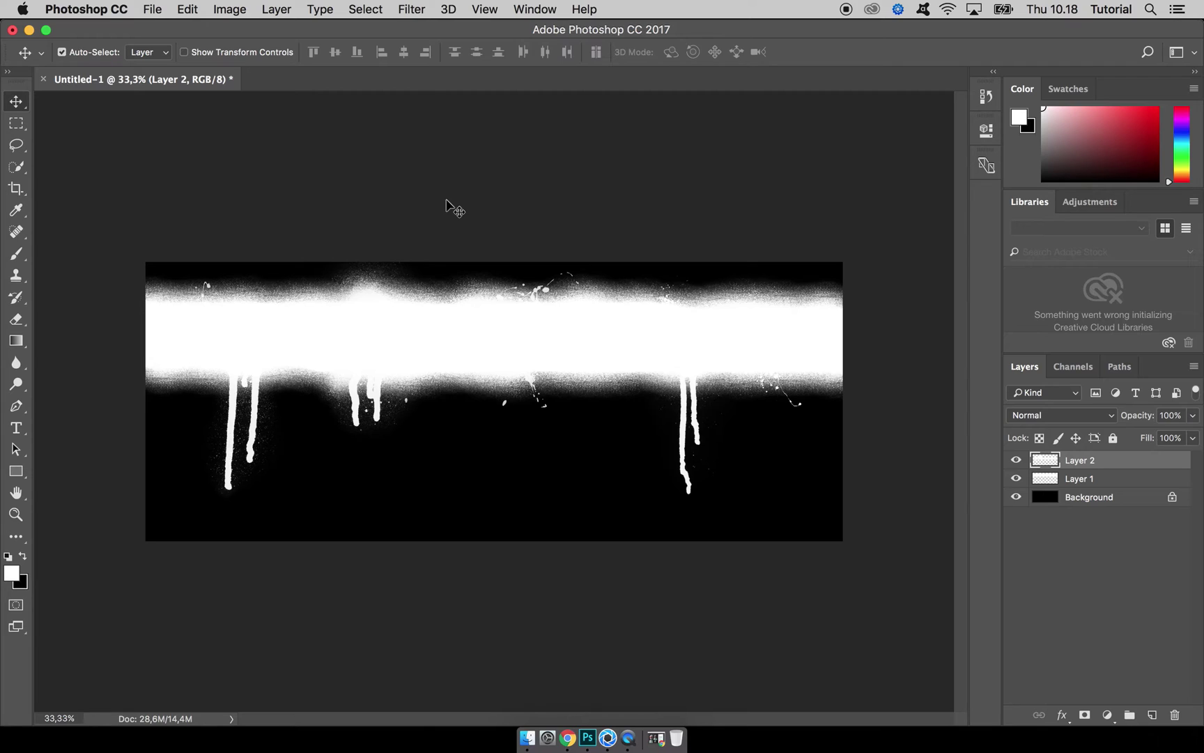
Begin saving the artwork under a new name as a PNG copy on the Desktop.
click(153, 9)
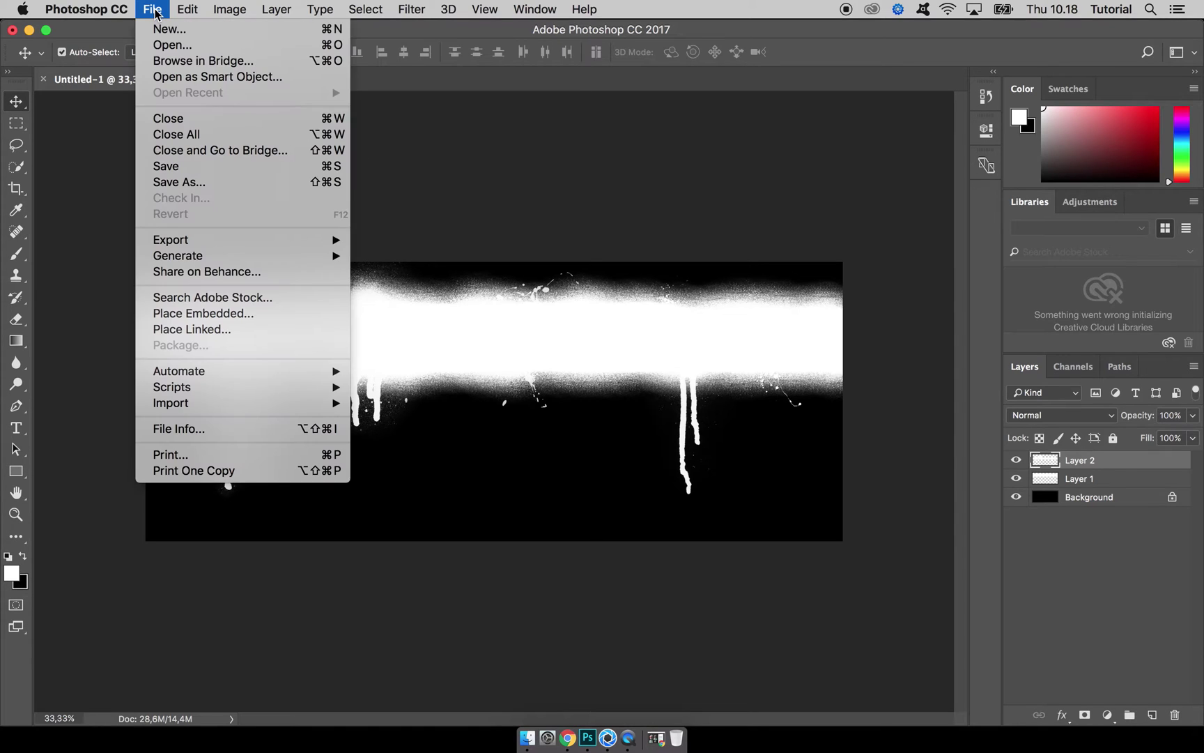
click(182, 183)
click(504, 249)
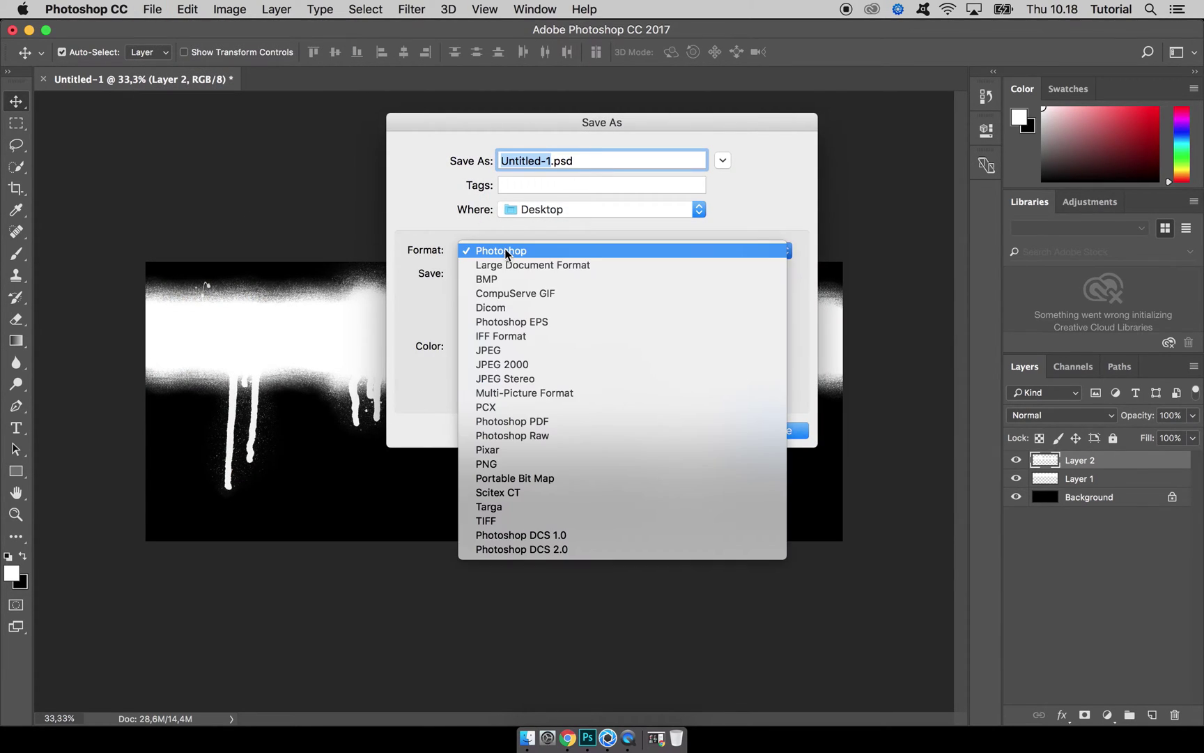
click(543, 464)
click(599, 209)
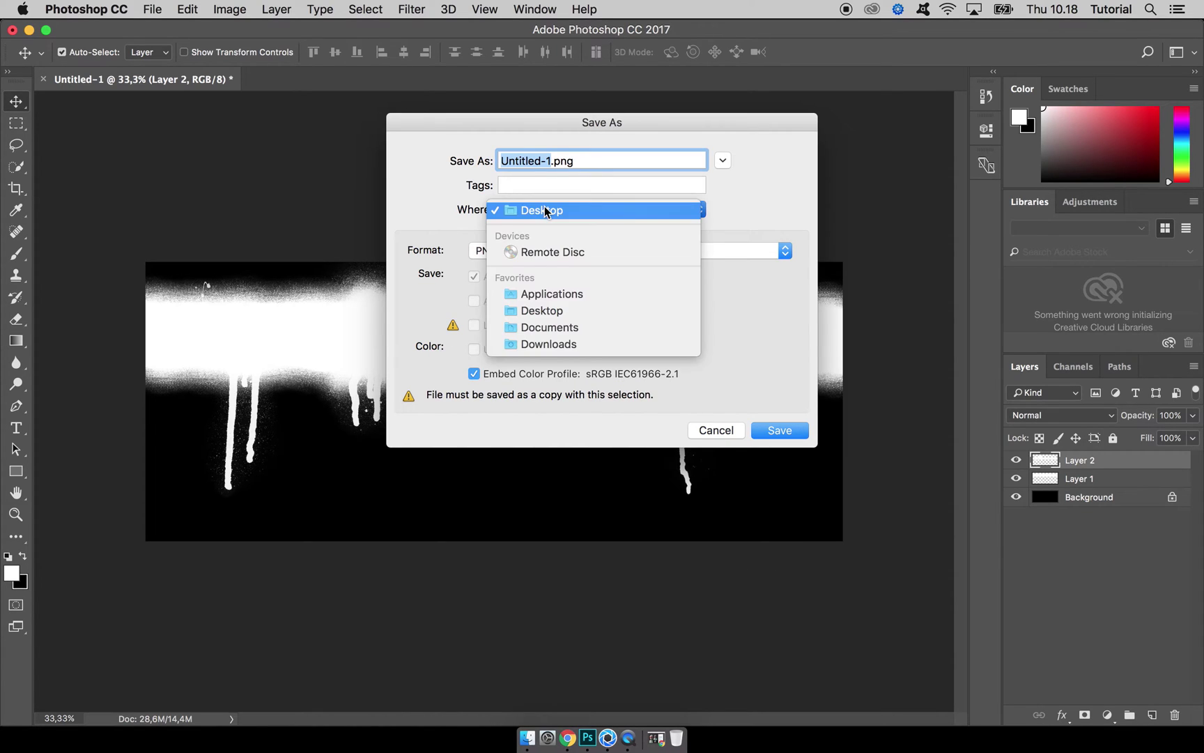
click(551, 209)
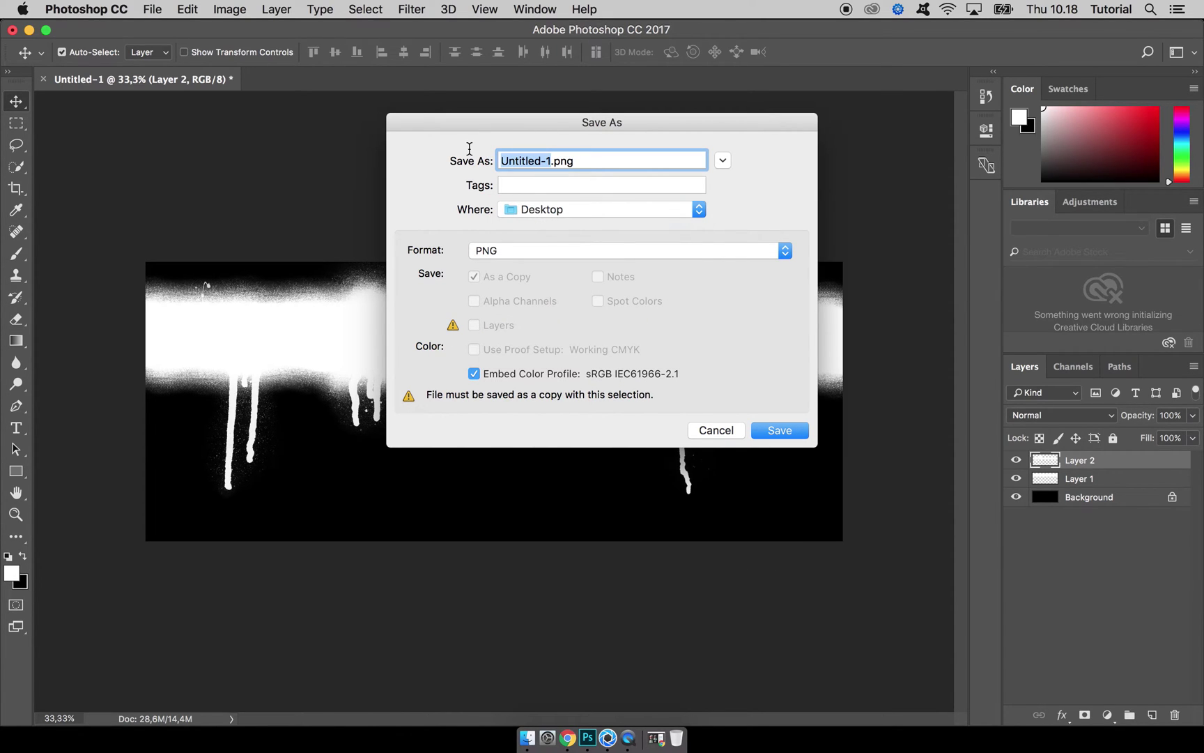
Name the file spray_mask and save it, accepting the default PNG options.
text(spray)
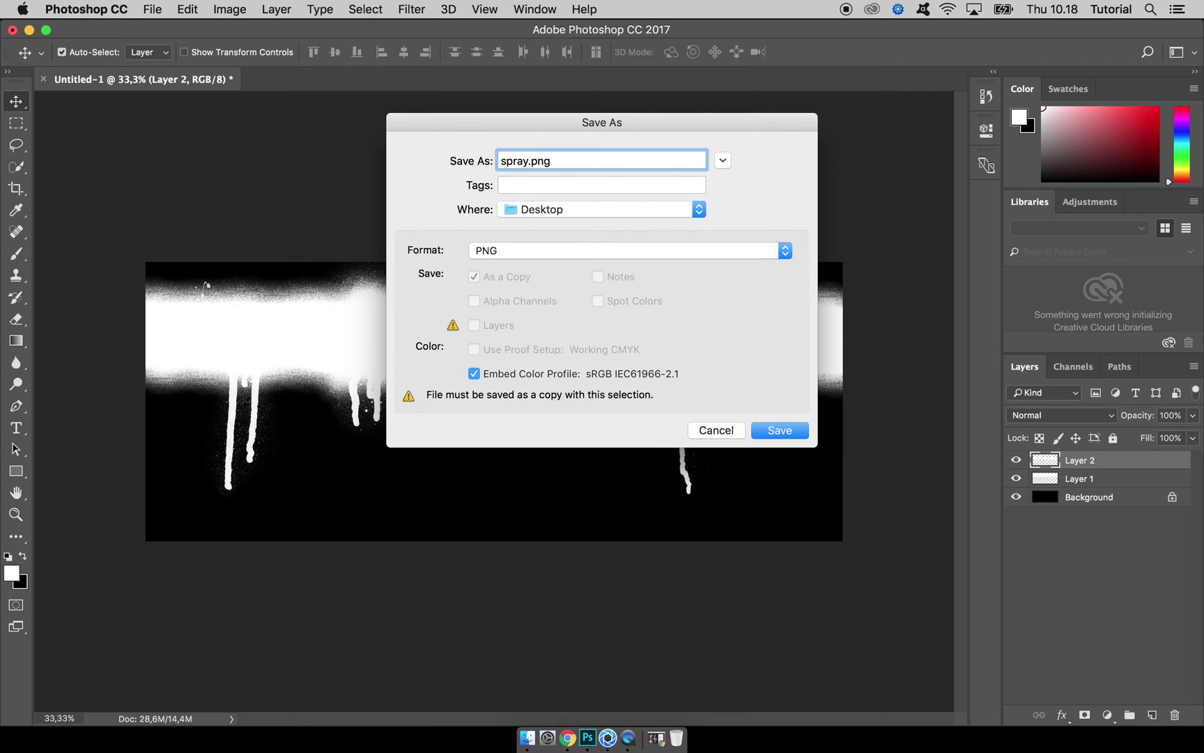
text(_amsk)
key(BackSpace)
key(BackSpace)
key(BackSpace)
key(BackSpace)
text(mask)
key(Return)
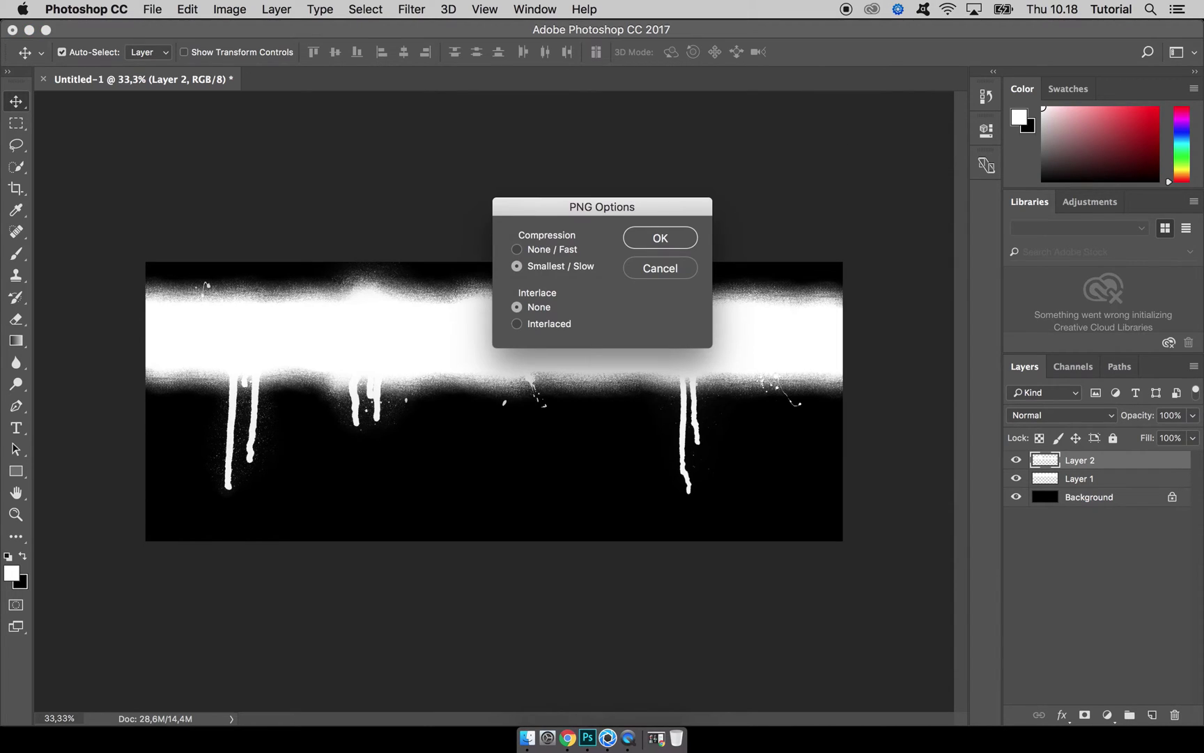
key(Return)
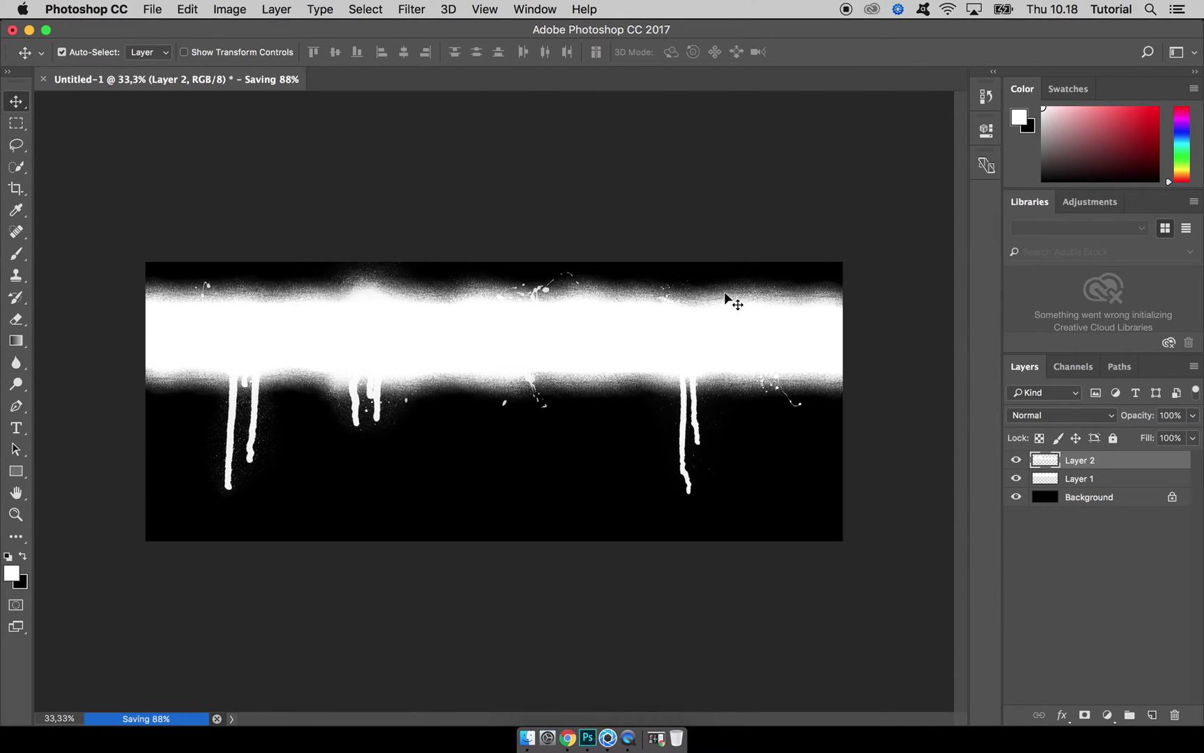
Merge Layer 1 and Layer 2 and apply a Gaussian Blur to the merged layer.
shift+click(1096, 479)
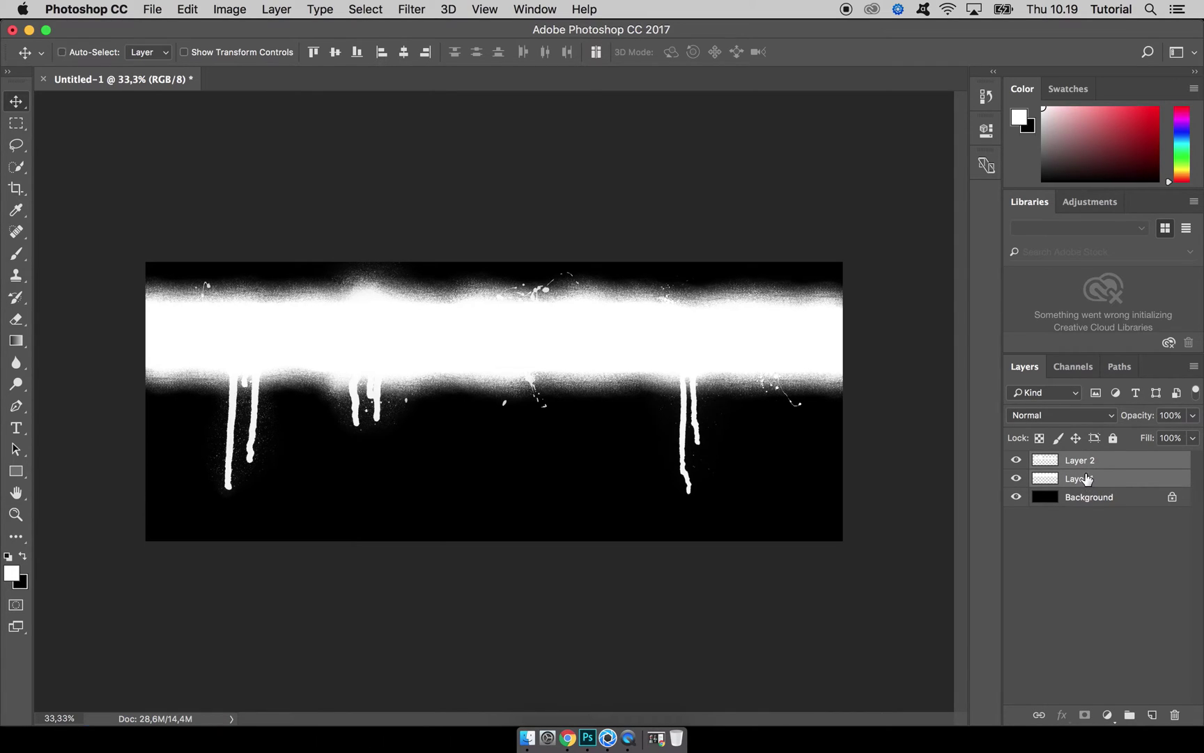
key(super+e)
click(411, 9)
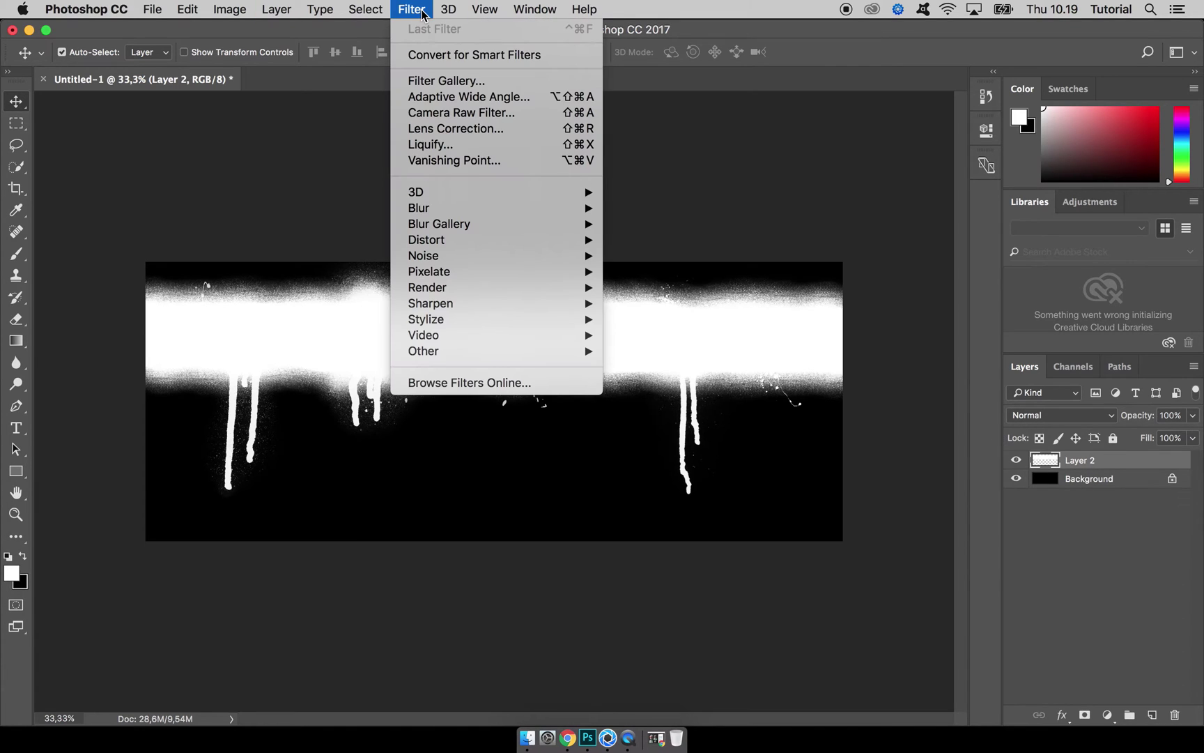
mouse_move(481, 209)
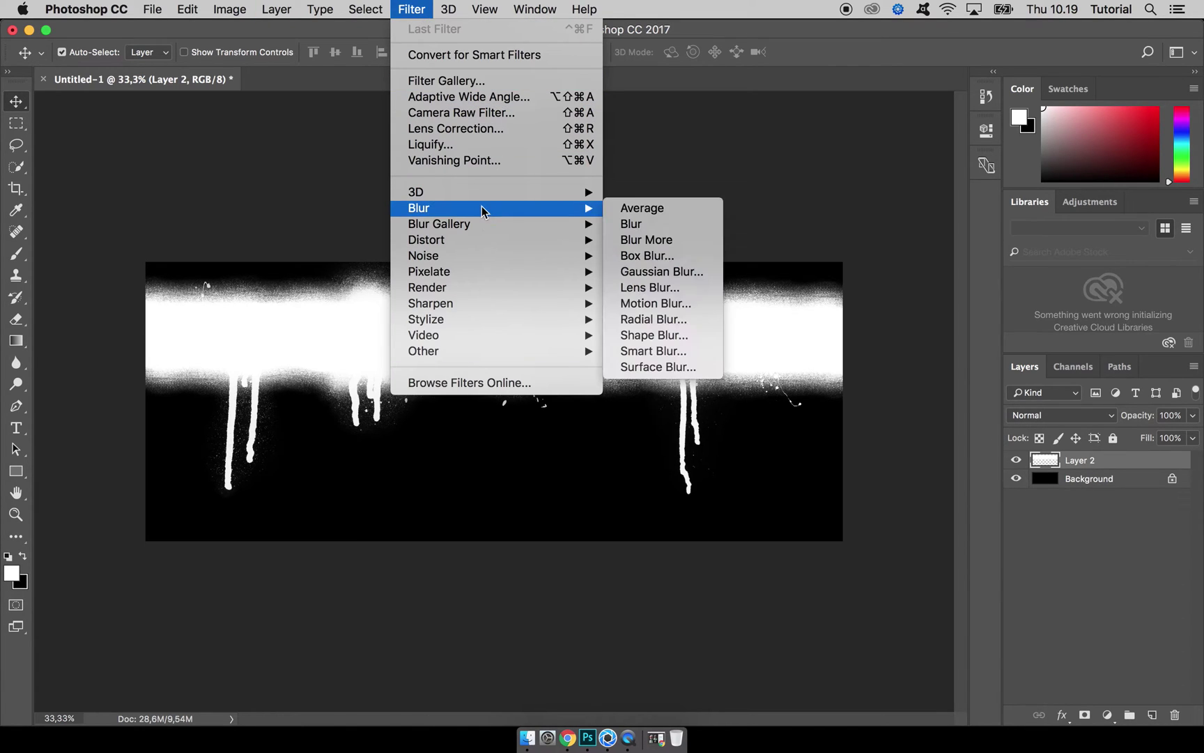
click(645, 271)
drag(624, 204, 946, 191)
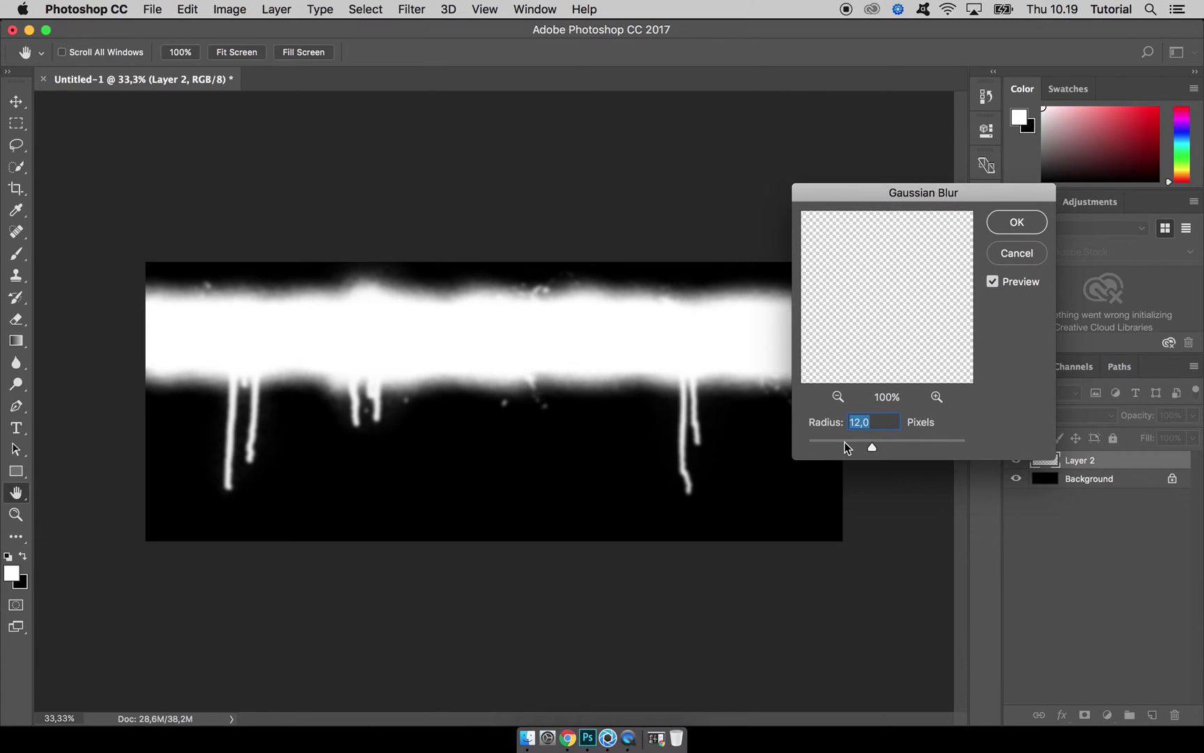
drag(859, 442, 876, 447)
click(1011, 222)
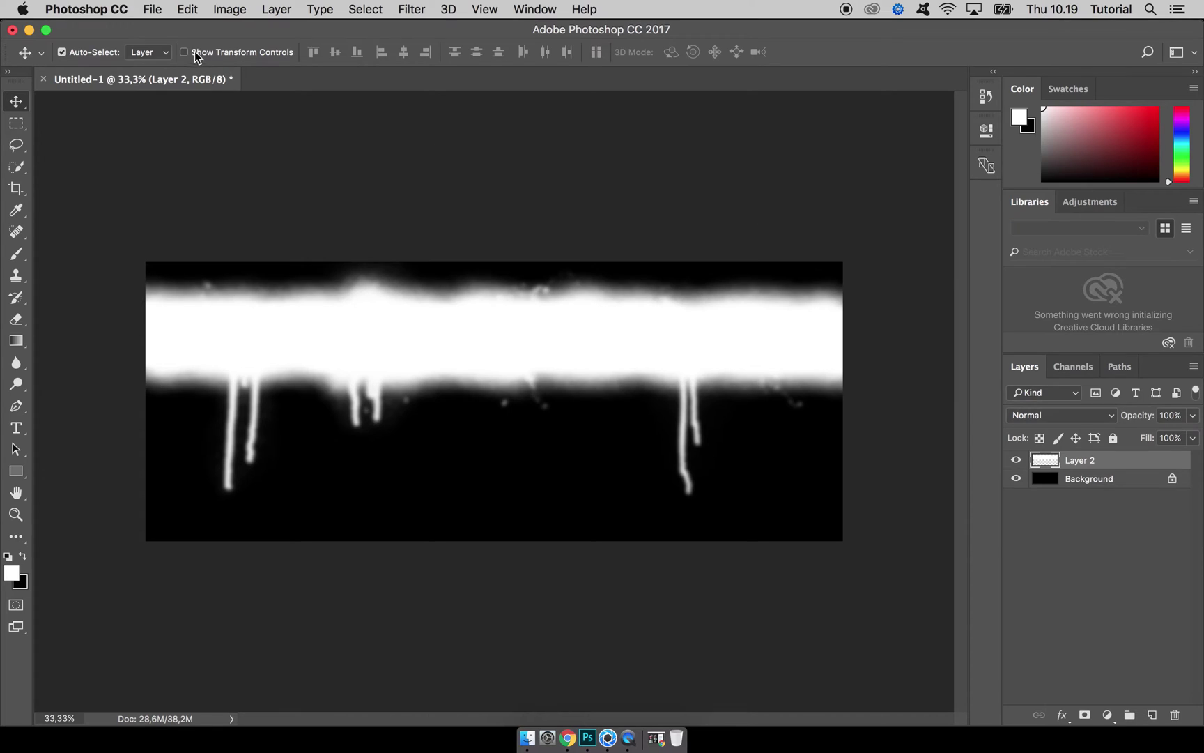
Save the blurred artwork as a PNG copy named spray_bump on the Desktop with the default PNG options.
click(151, 9)
click(174, 183)
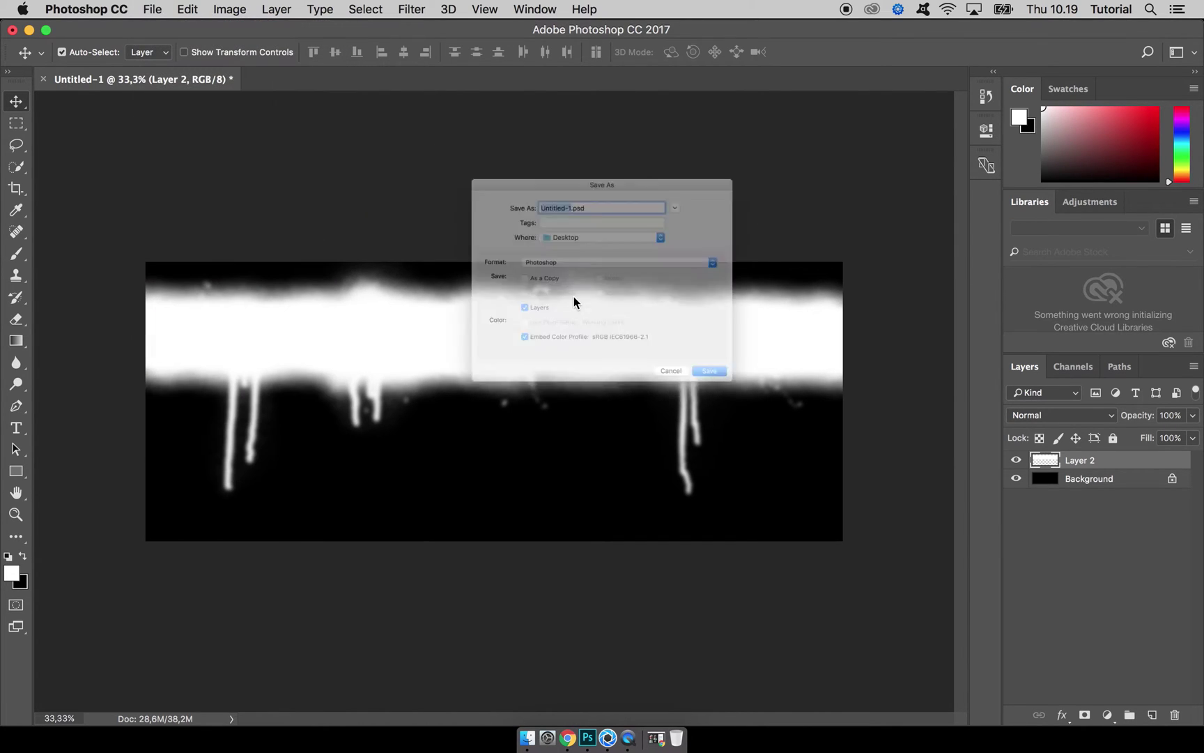
click(544, 251)
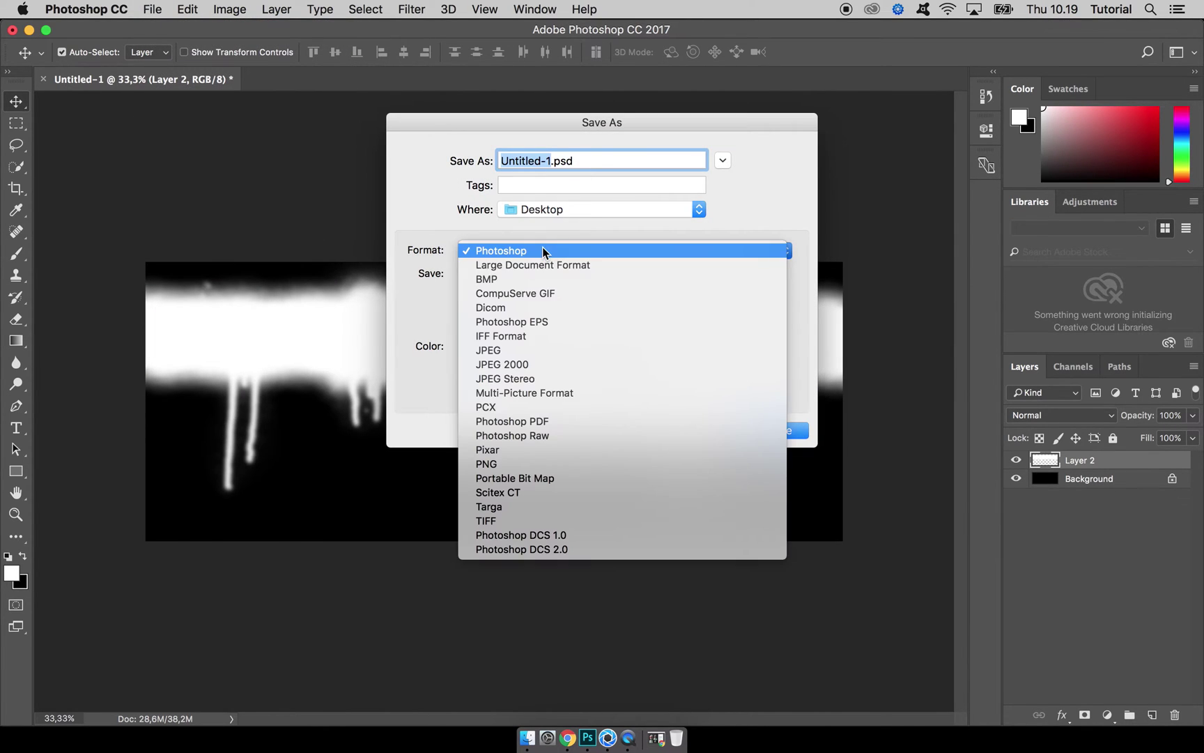
click(543, 464)
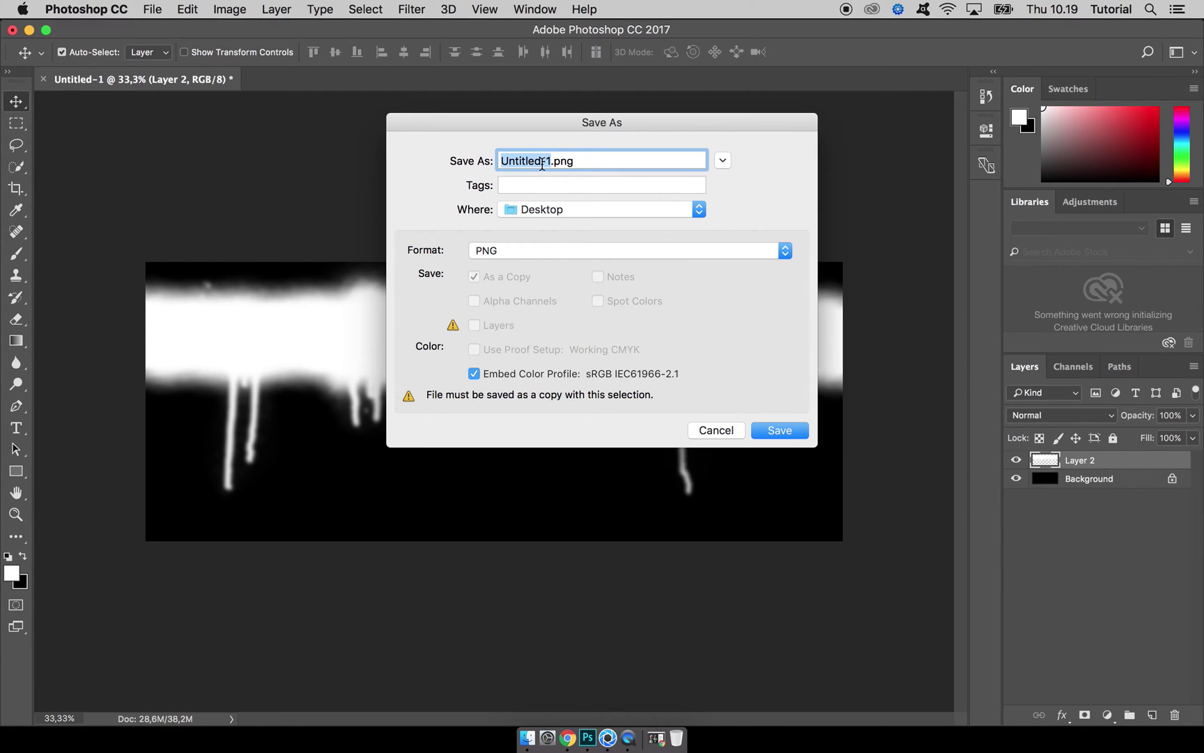
text(spray_bump)
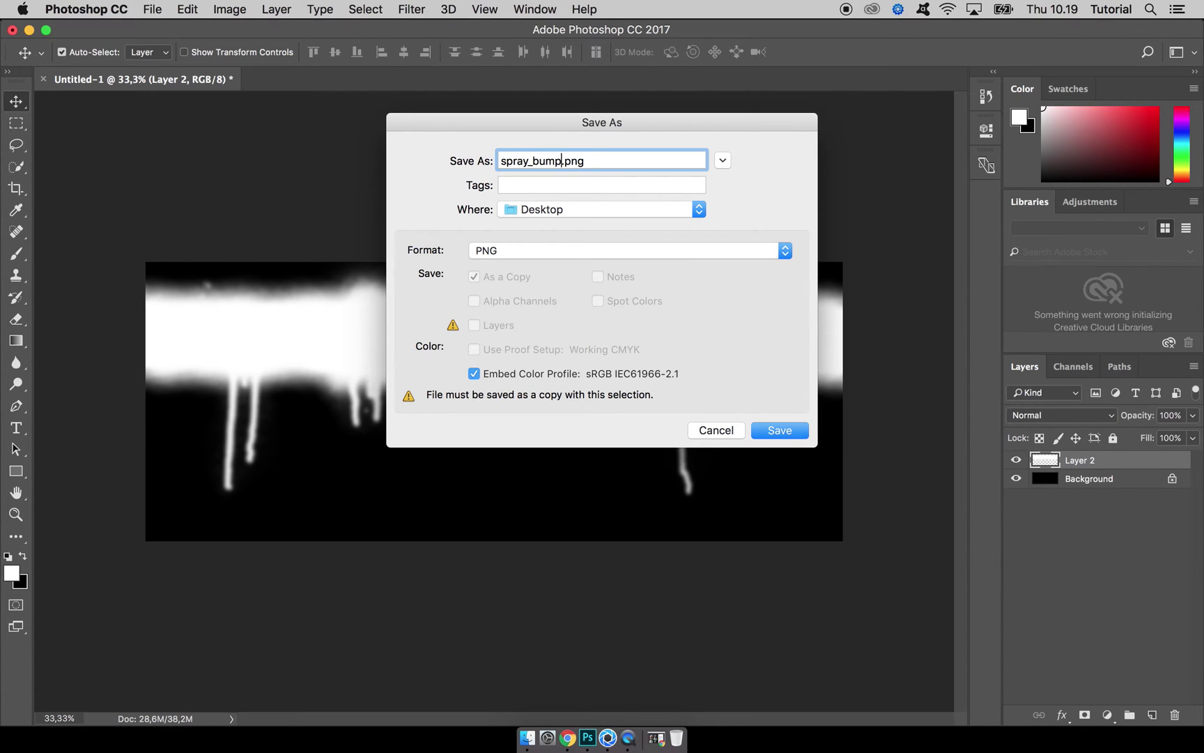
key(Return)
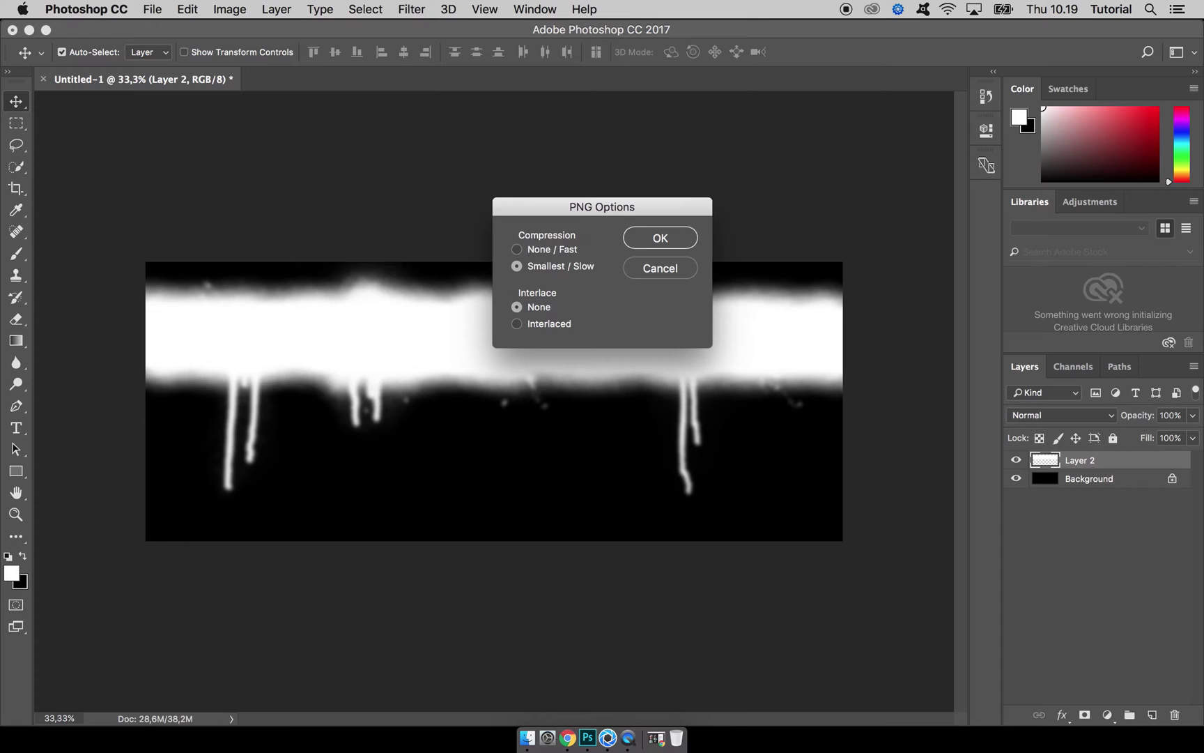
key(Return)
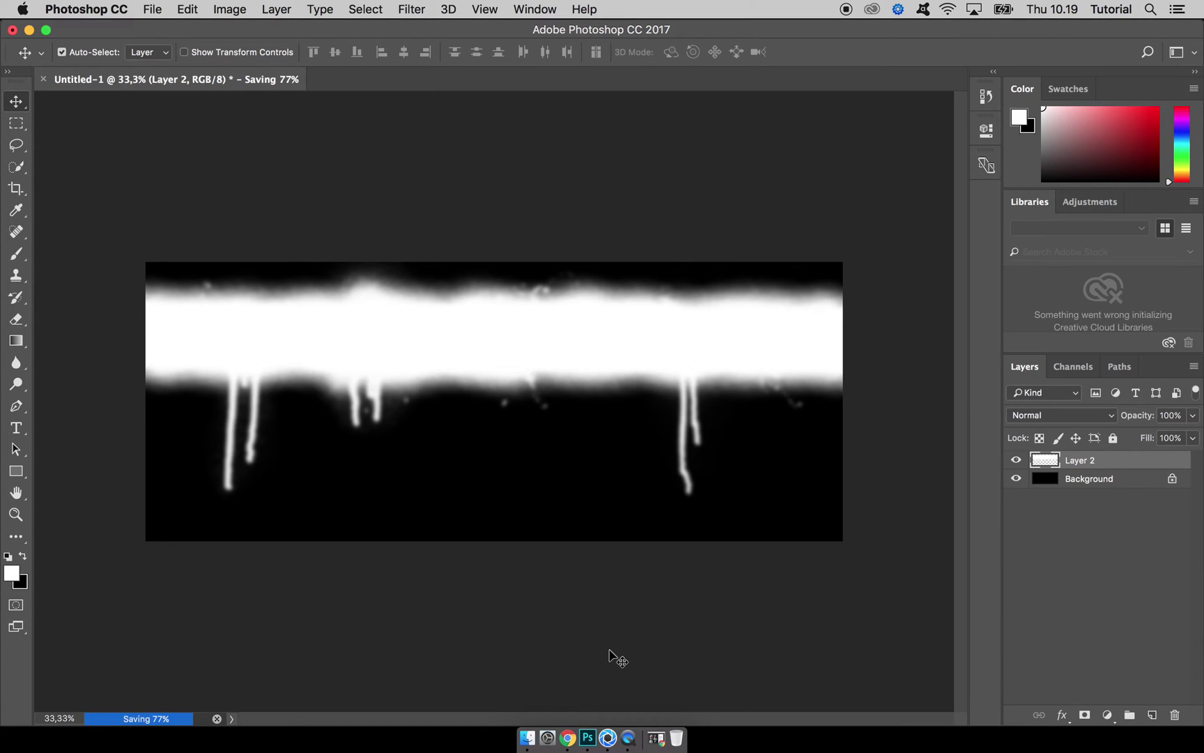
Switch to KeyShot and delete the Color Gradient node that drives the label Paint's opacity.
click(608, 737)
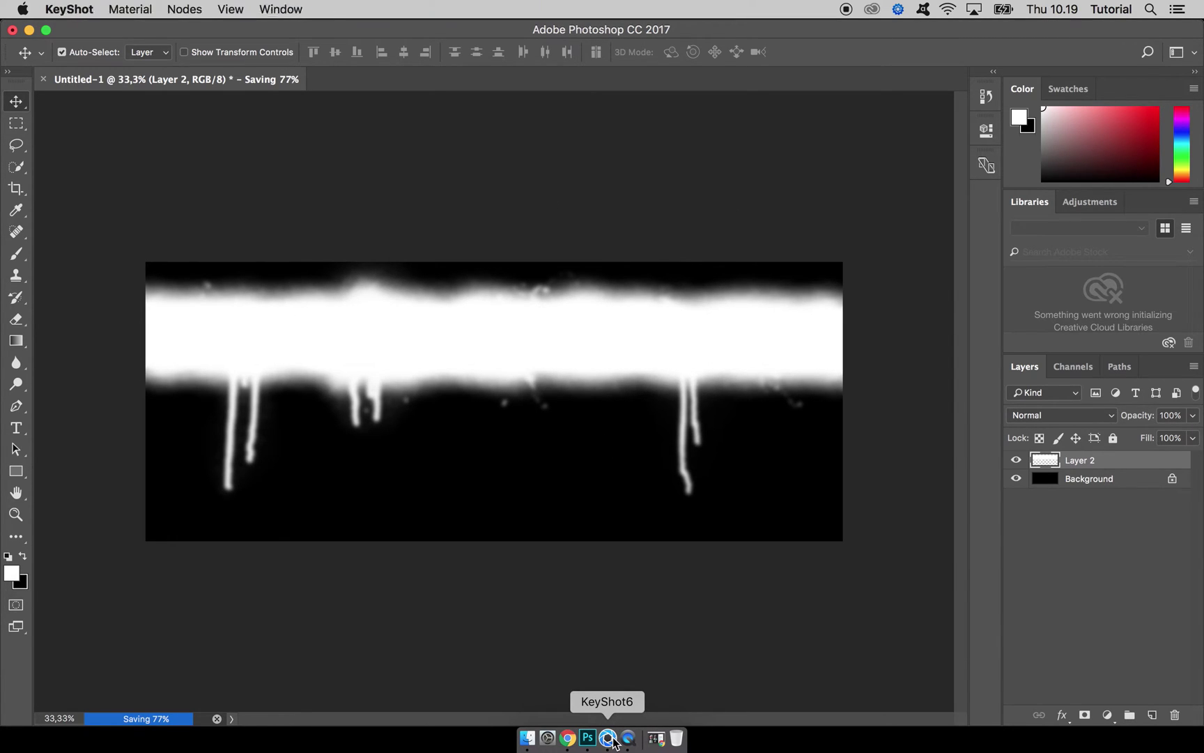
drag(820, 515, 824, 518)
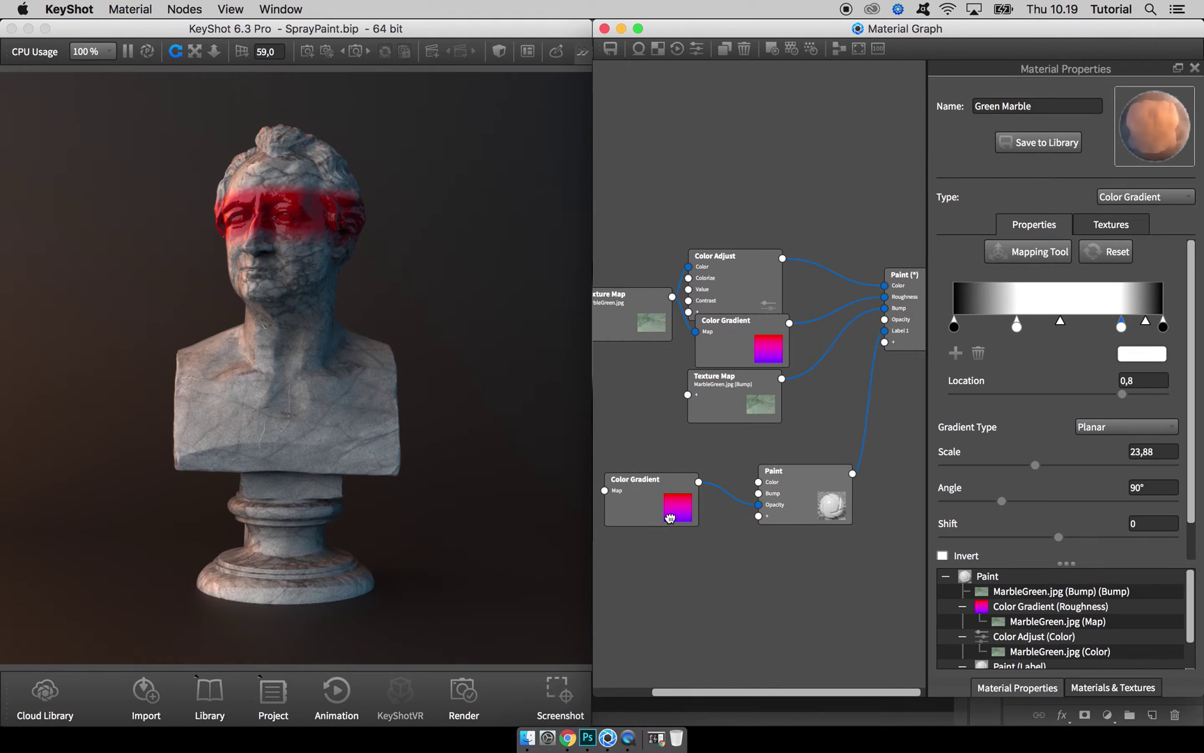
key(Delete)
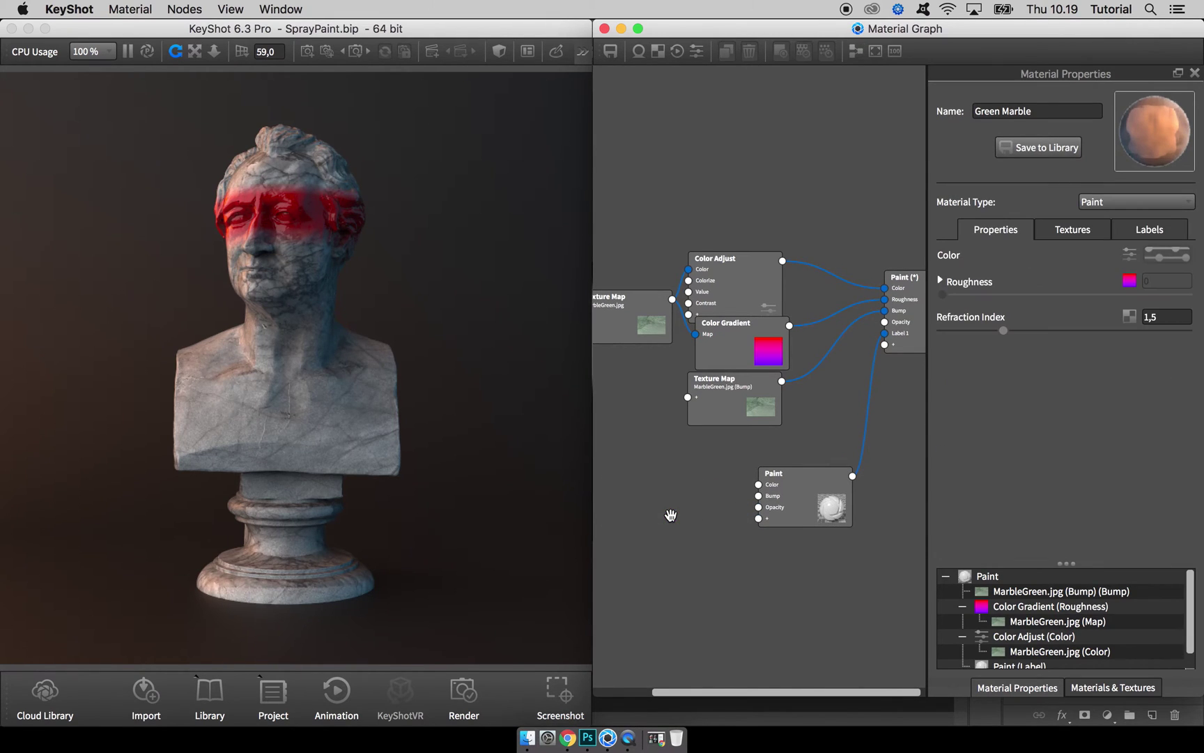
Add a Texture Map node using spray_mask.png from the Desktop and connect it to the label Paint's Opacity input.
drag(794, 515, 796, 506)
right_click(648, 493)
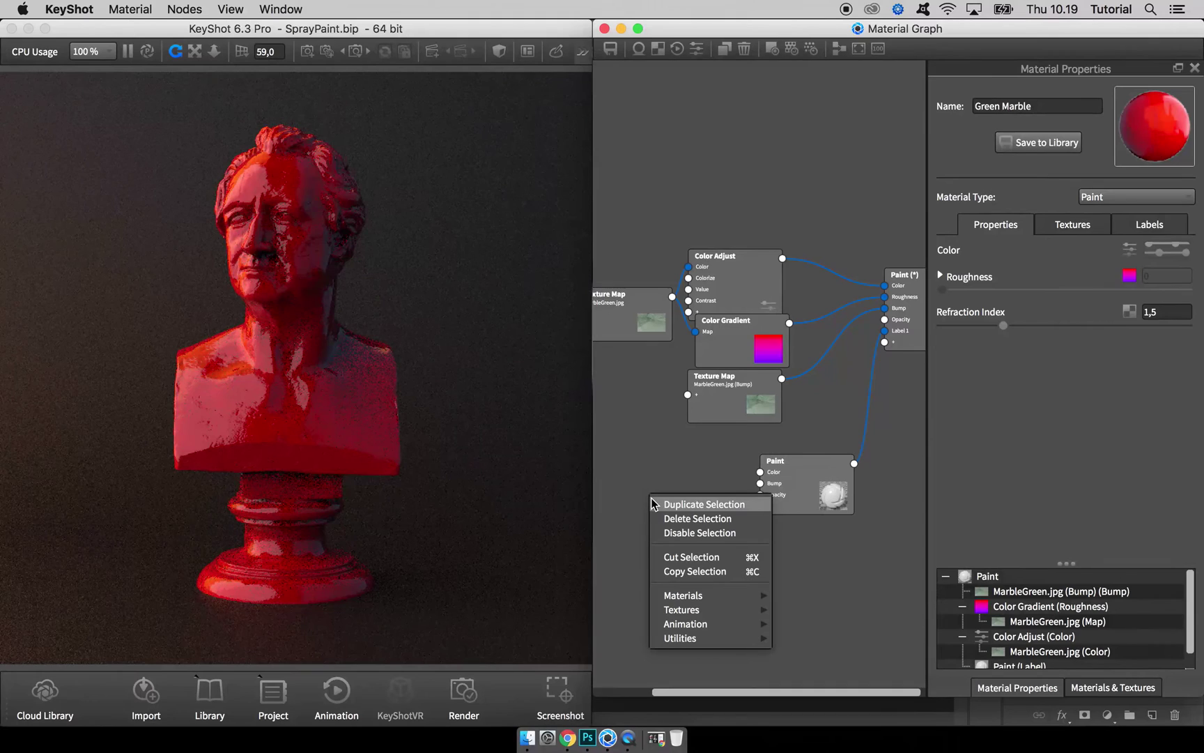
mouse_move(690, 595)
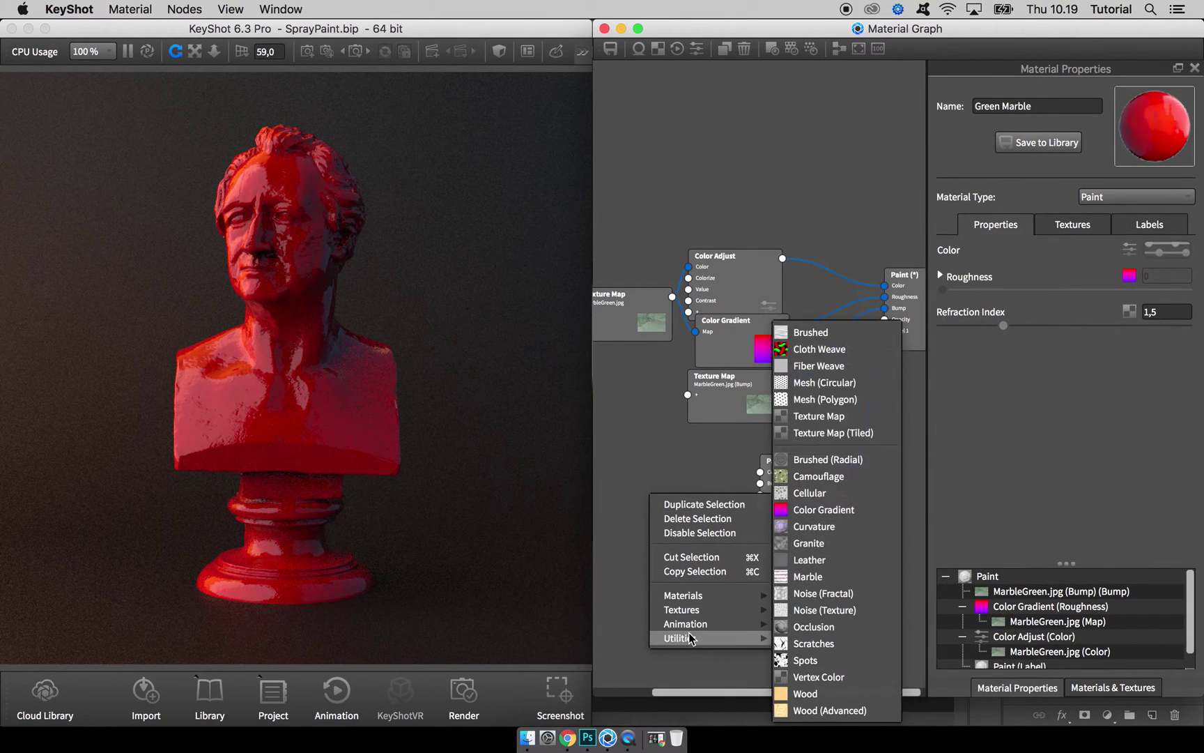
click(818, 415)
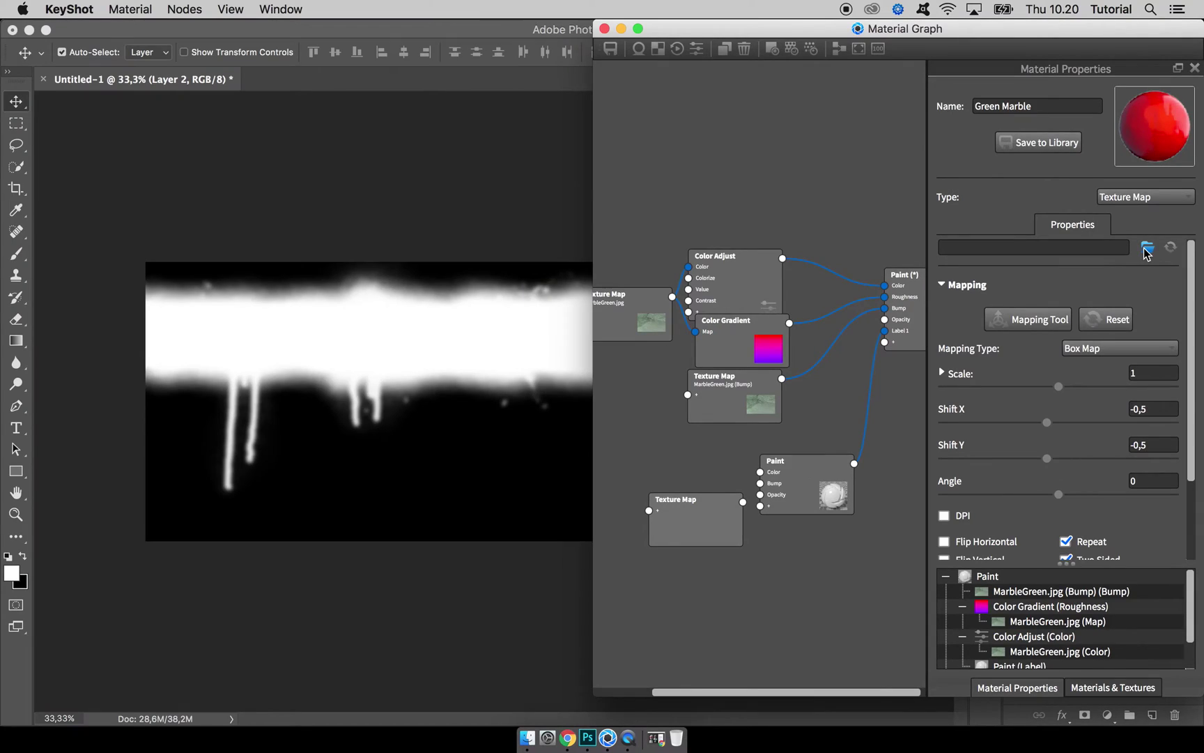
click(1146, 249)
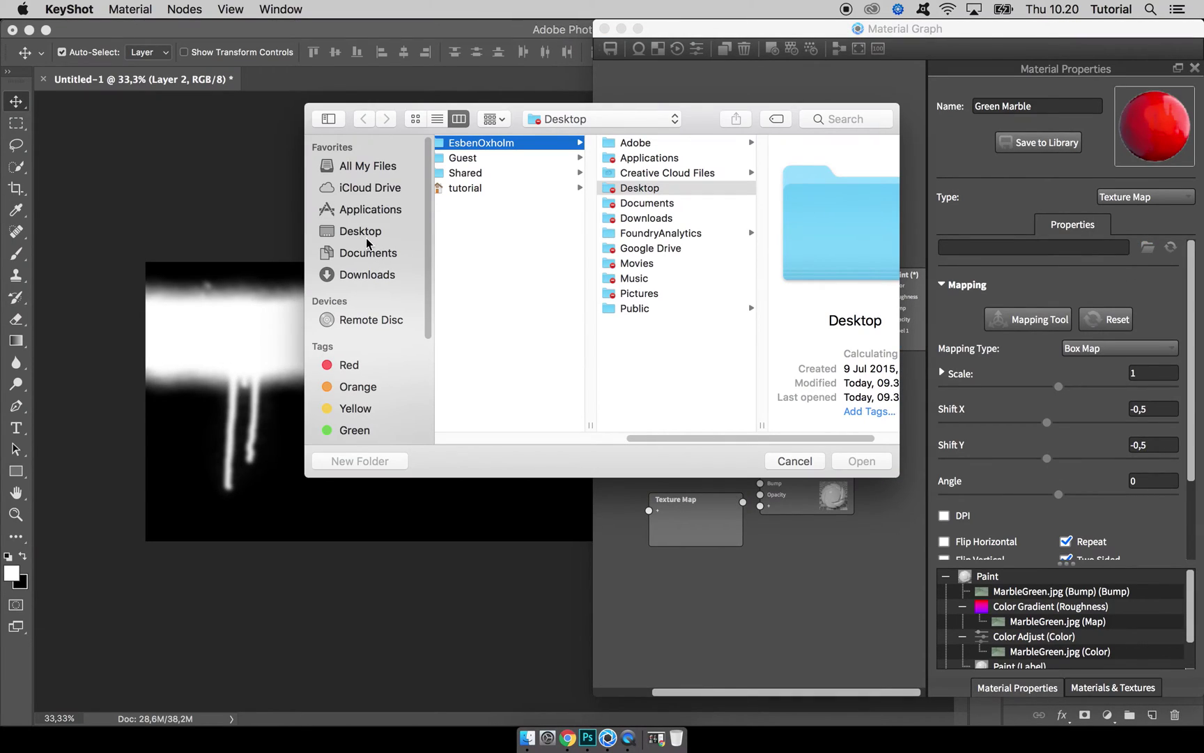
click(365, 234)
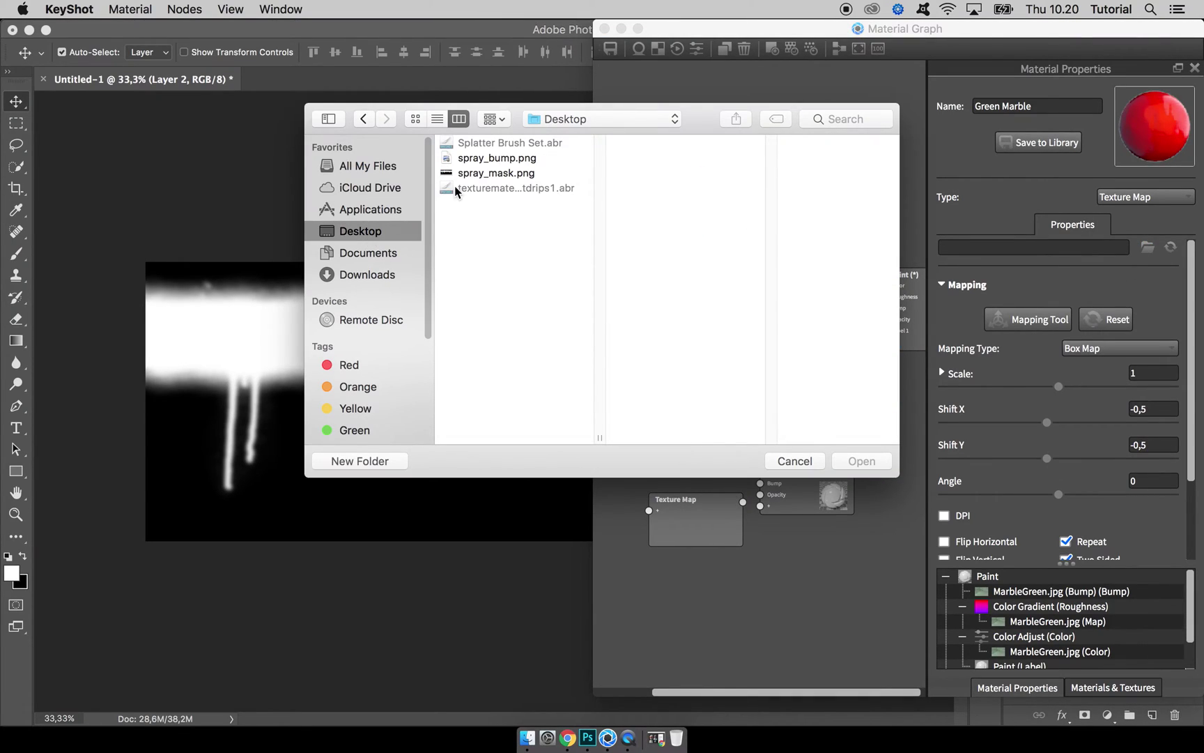
click(484, 173)
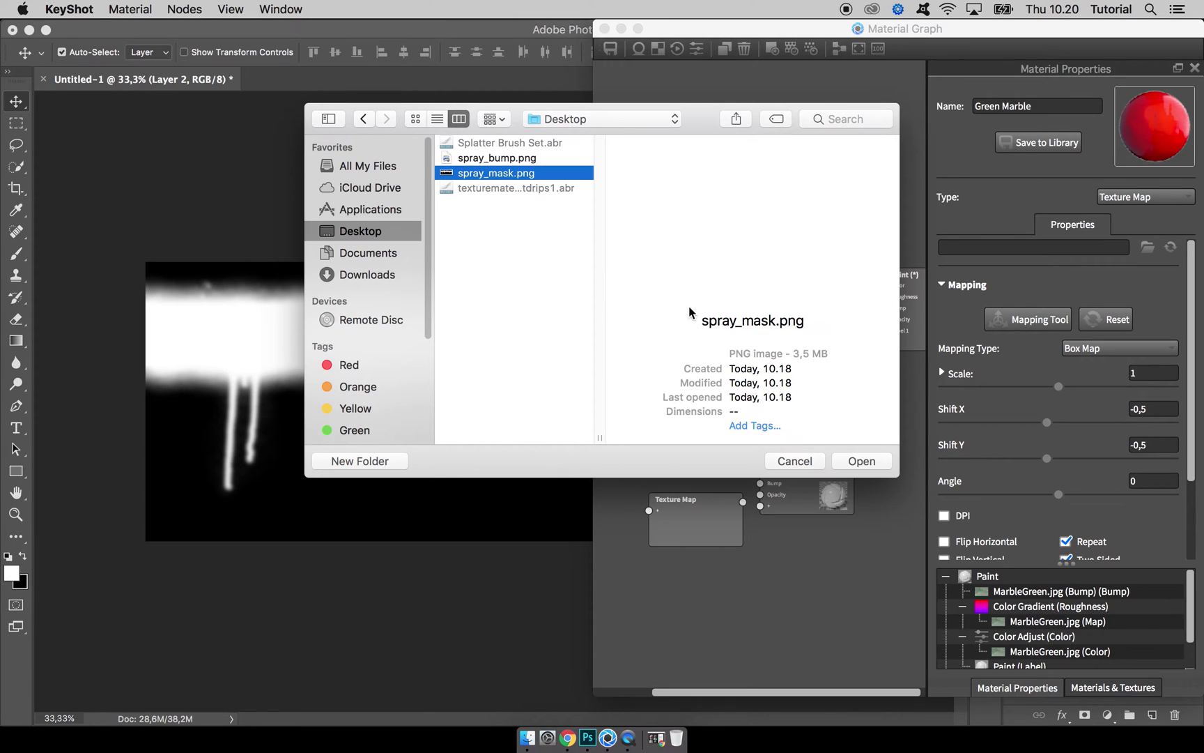
click(860, 461)
mouse_move(732, 495)
mouse_down()
mouse_move(707, 495)
mouse_move(761, 495)
mouse_up()
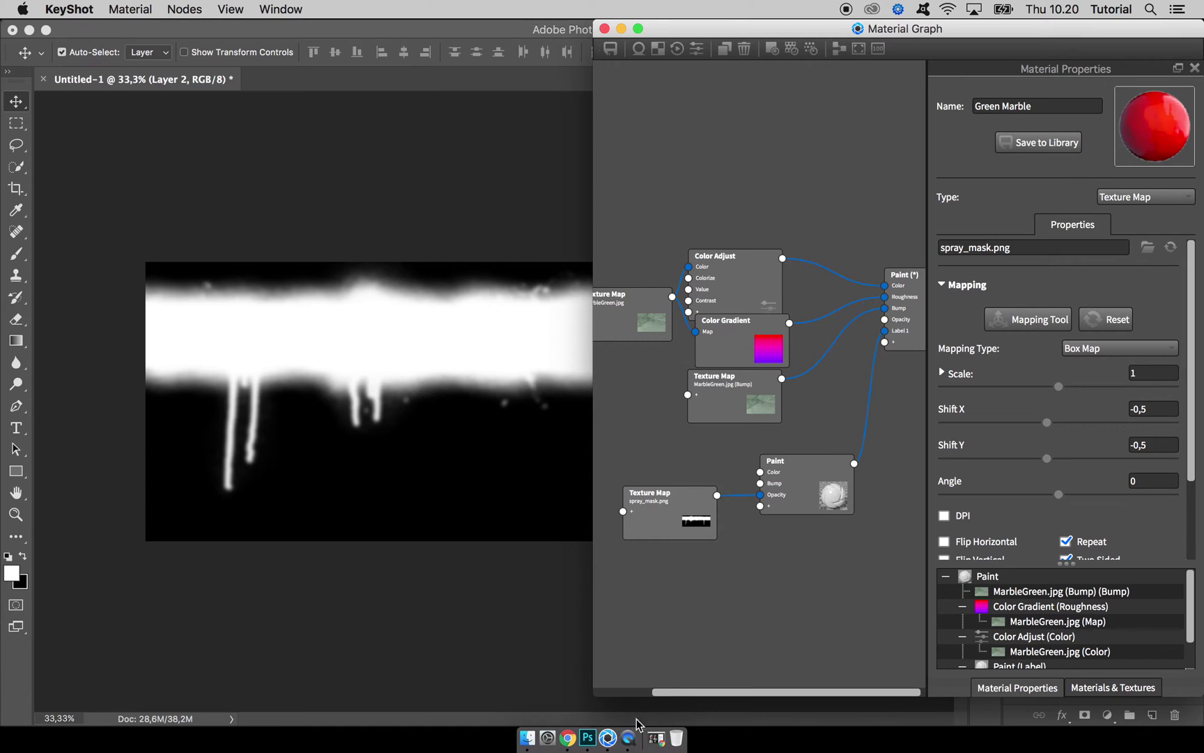
Bring KeyShot's render view forward, rearrange the label Paint and mask nodes, and set the mask's mapping type to Cylindrical.
click(608, 737)
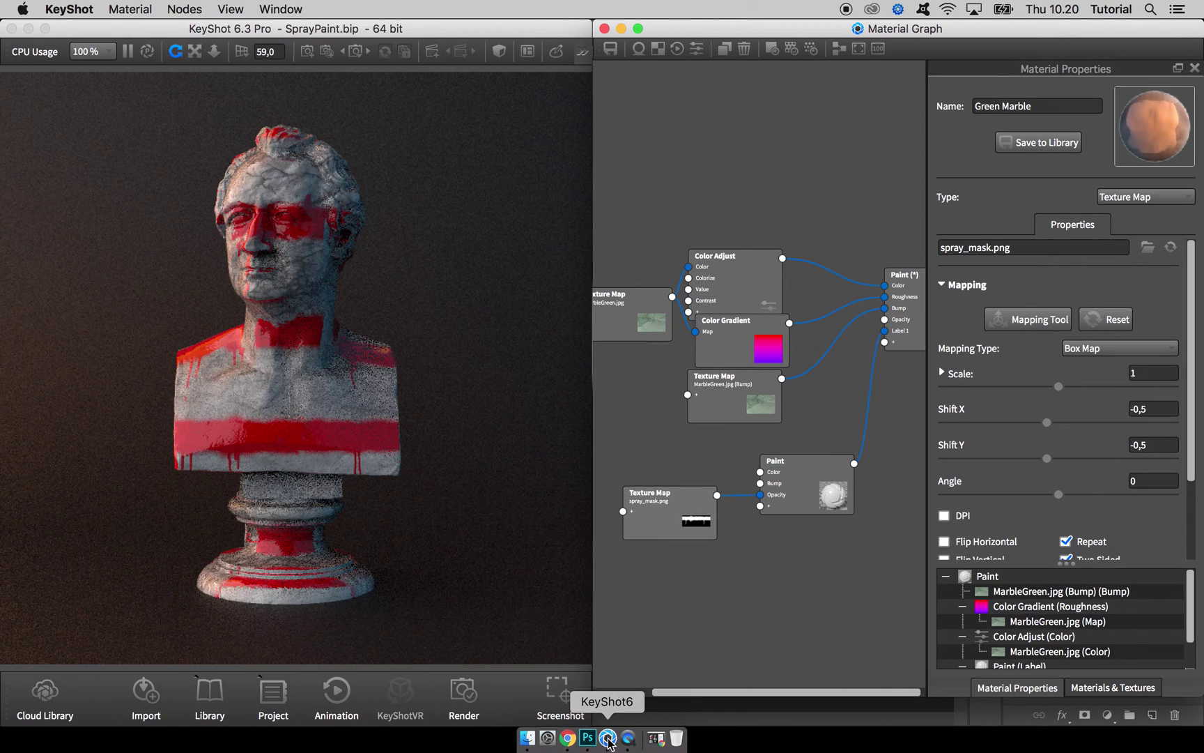
drag(784, 491, 801, 507)
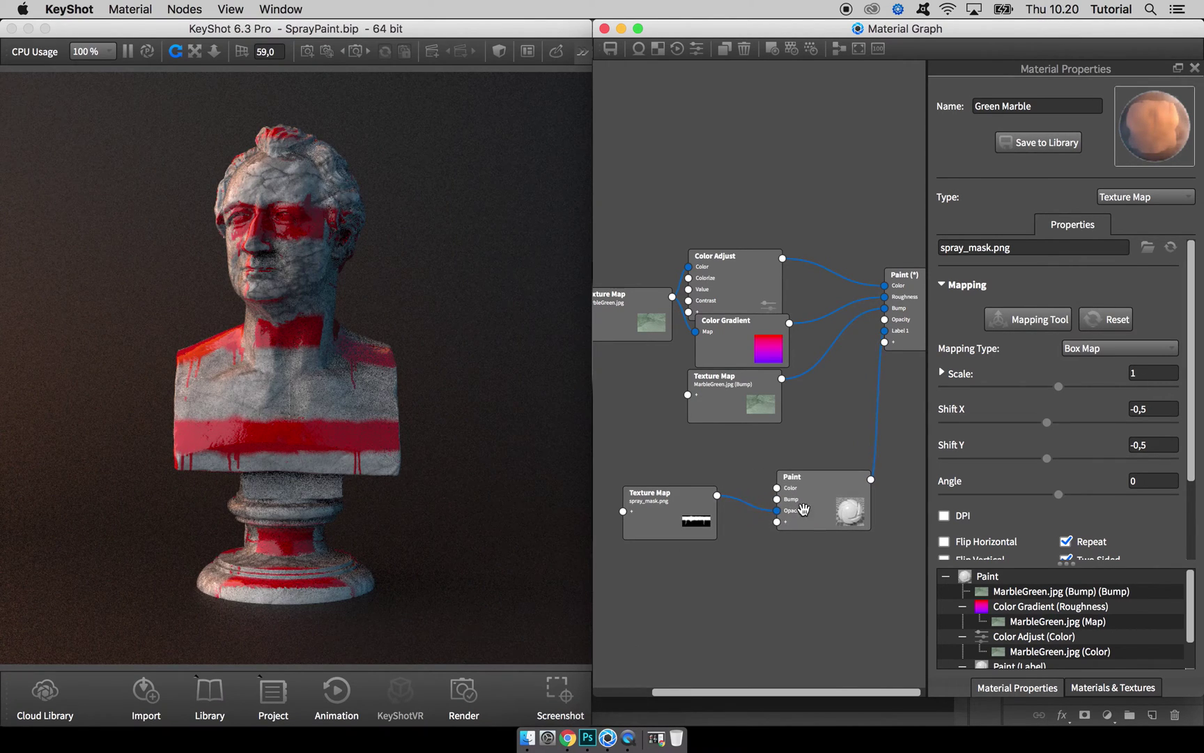
drag(680, 517, 677, 505)
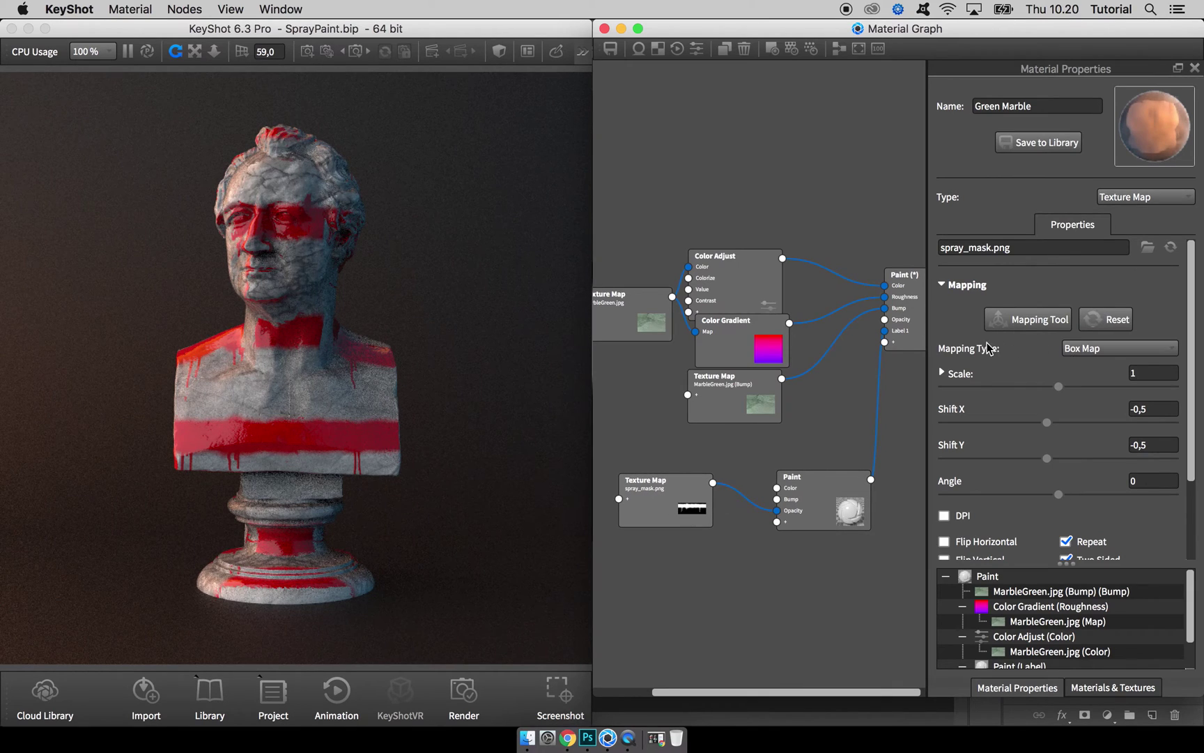
click(1091, 349)
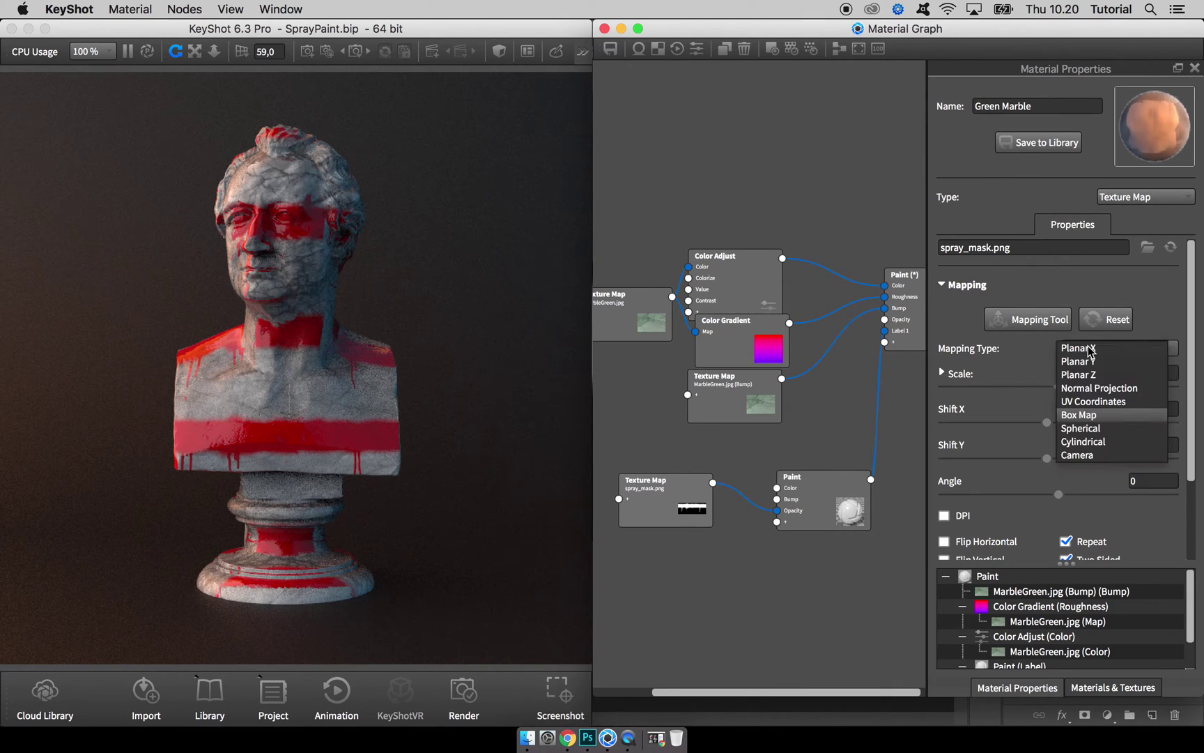
click(1084, 442)
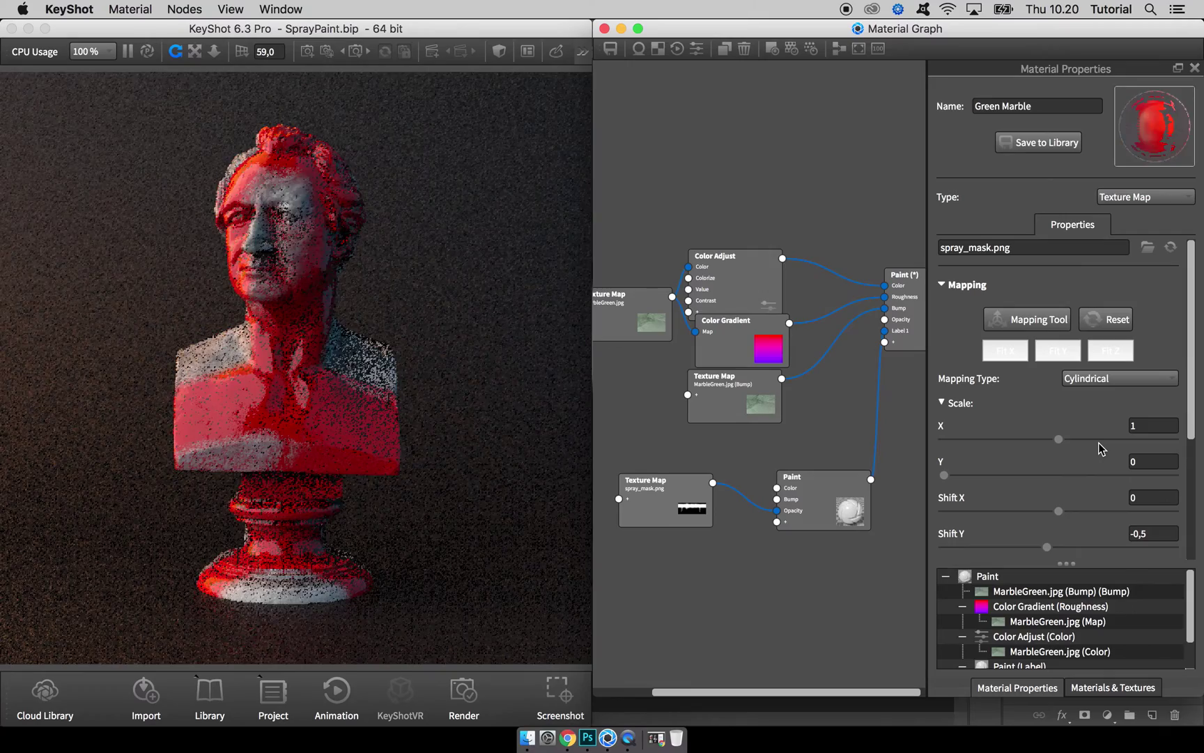
Rotate the mask's cylindrical mapping with the Mapping Tool so the paint band circles the bust horizontally with its drips pointing down.
click(1043, 315)
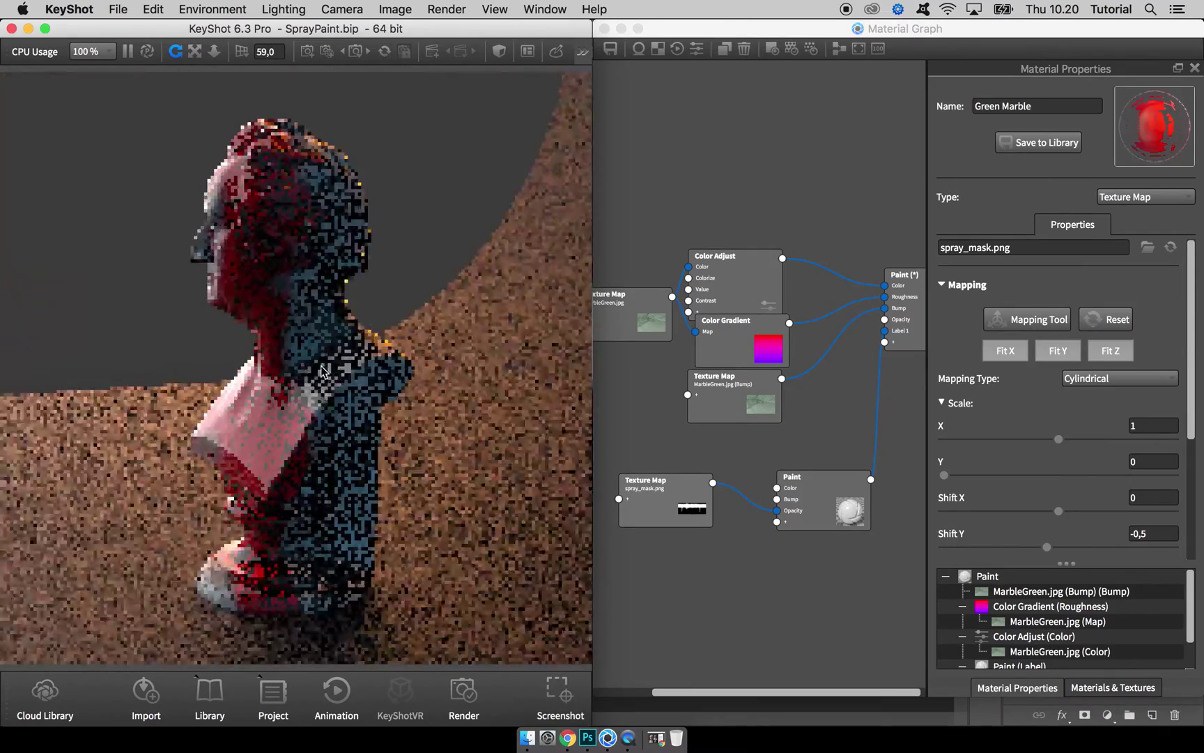
drag(322, 370, 460, 394)
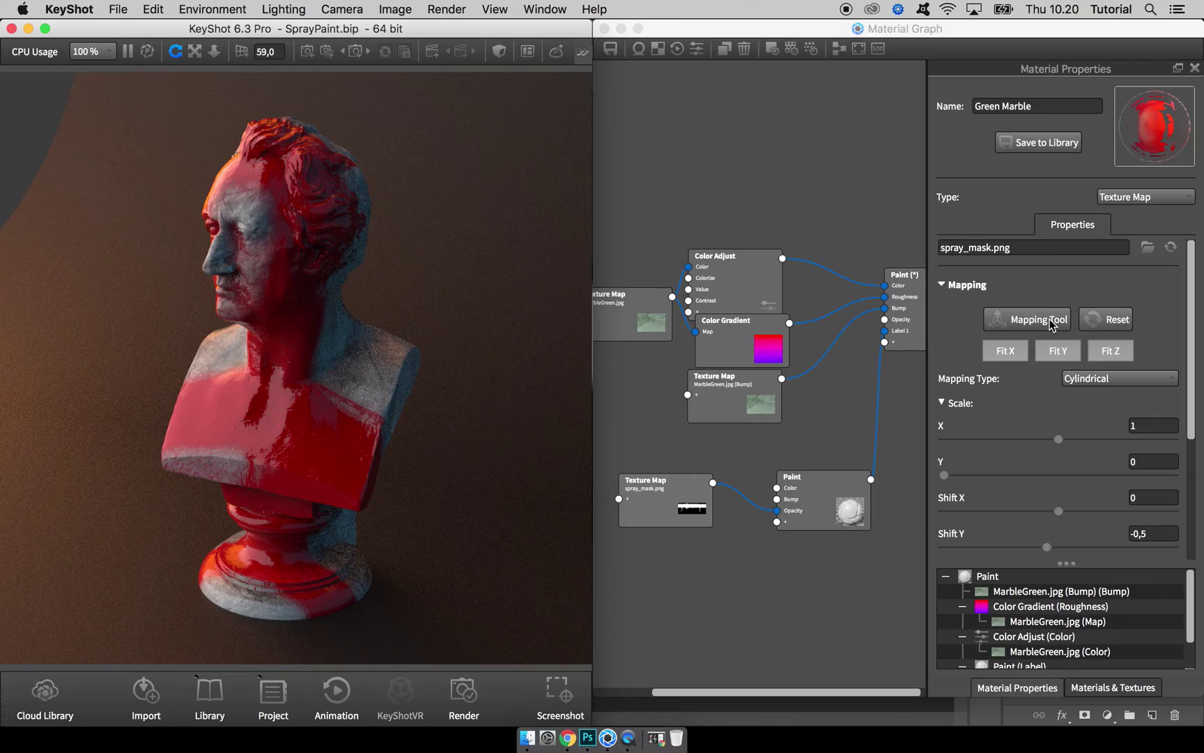
click(1051, 324)
drag(420, 341, 180, 278)
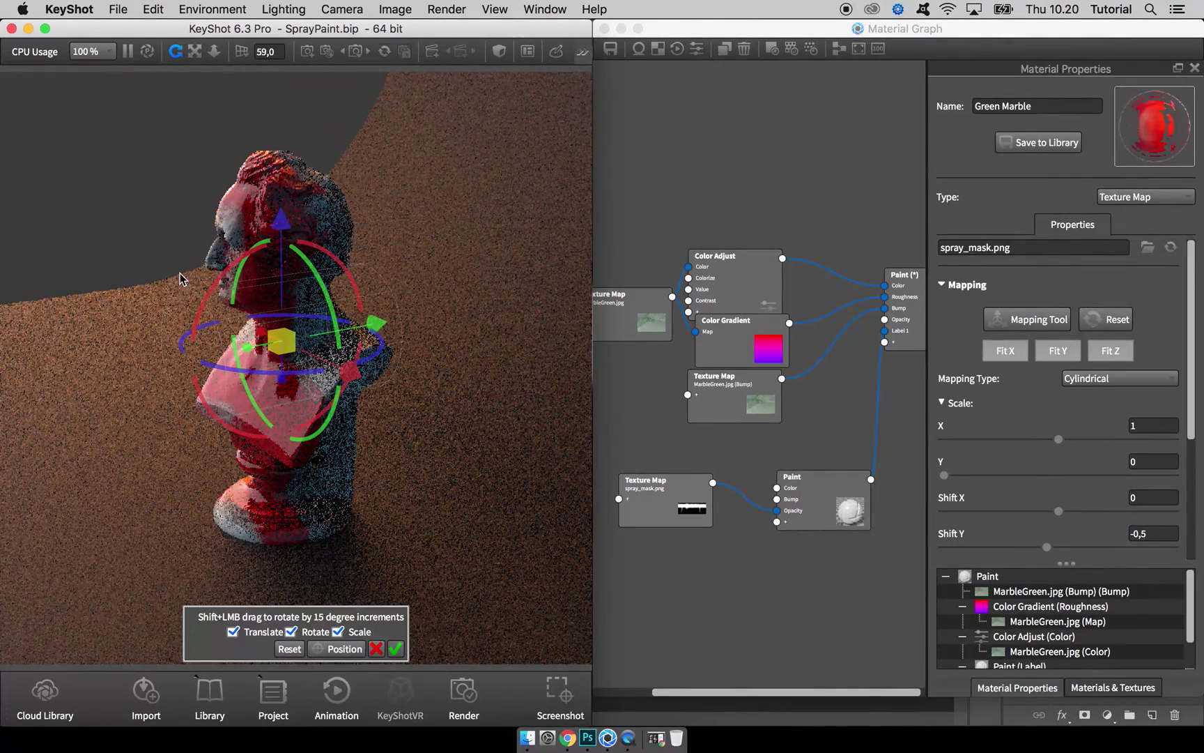
mouse_move(241, 391)
shift+mouse_down()
mouse_move(252, 389)
mouse_move(244, 395)
shift+mouse_up()
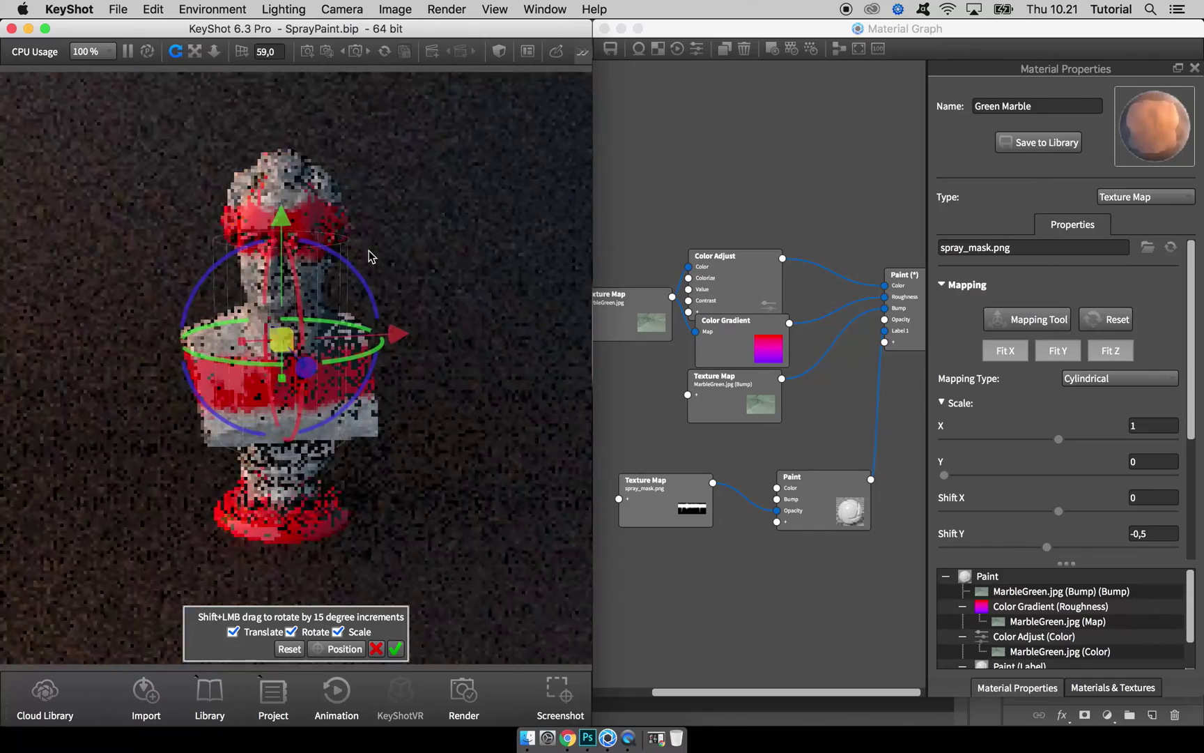
drag(365, 266, 362, 275)
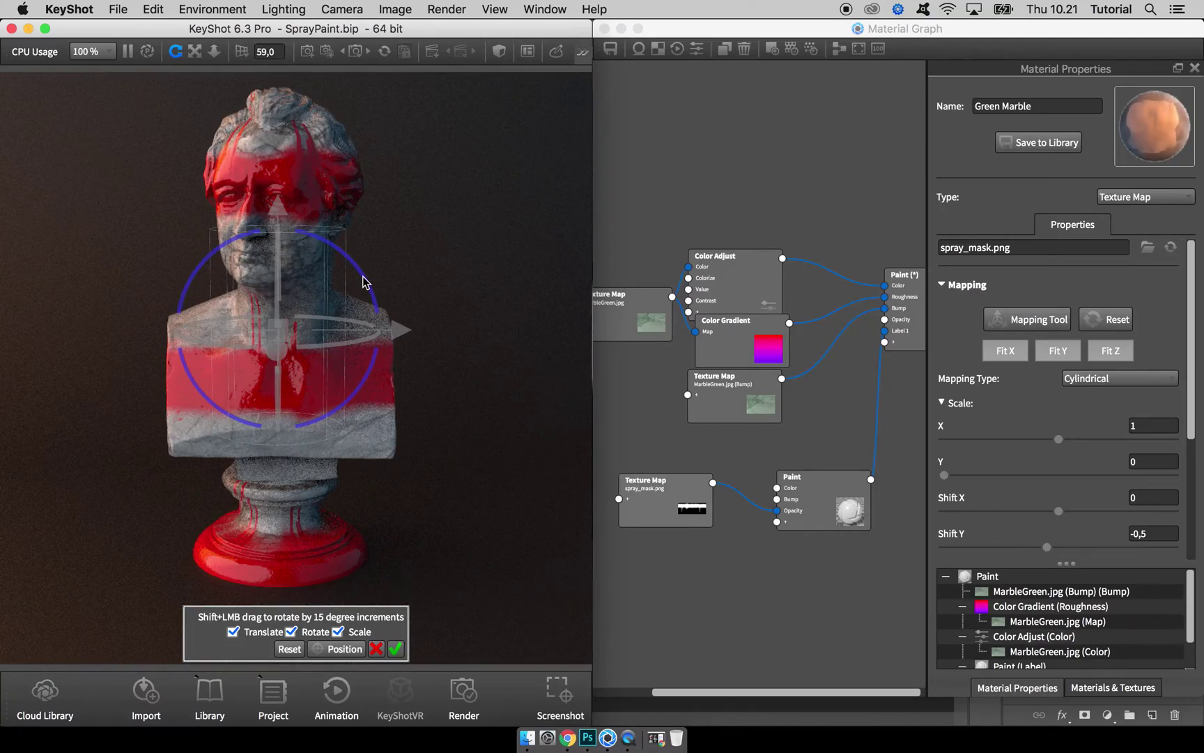
mouse_move(363, 281)
mouse_down()
mouse_move(370, 299)
mouse_move(285, 383)
mouse_move(210, 389)
mouse_up()
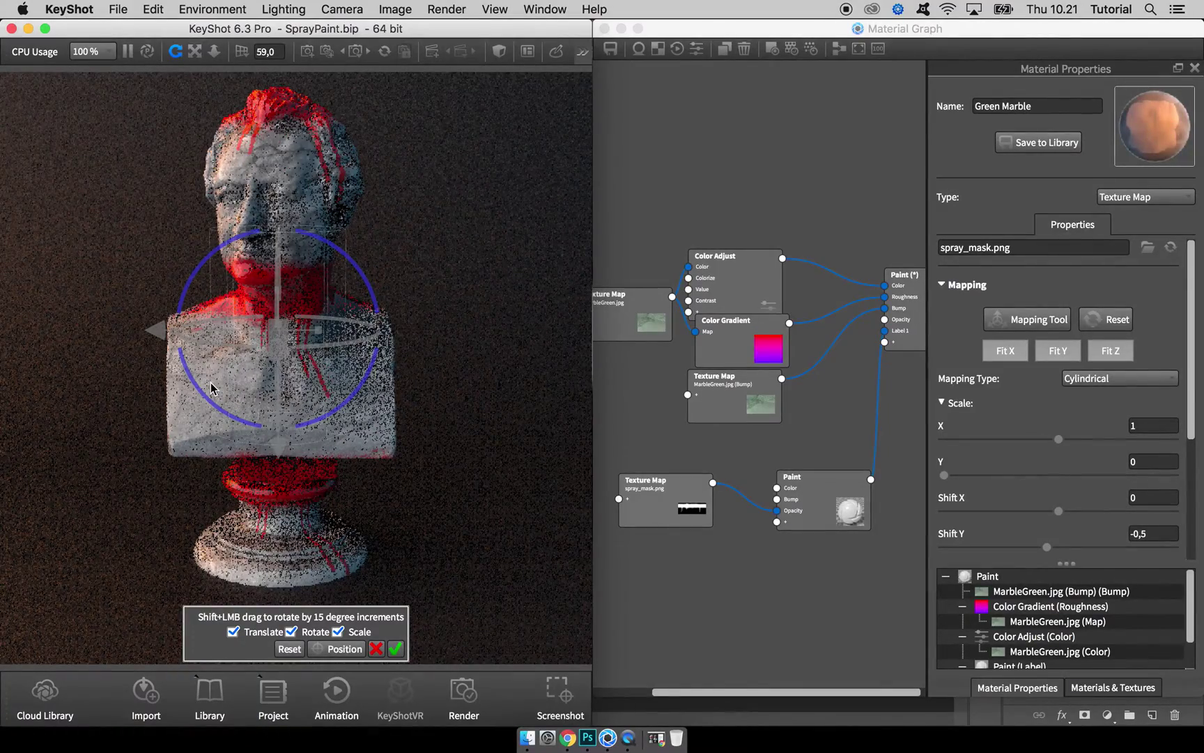
Turn off Repeat for the mask texture and move its mapping up to place the band over the bust's eyes.
drag(1185, 411, 1184, 509)
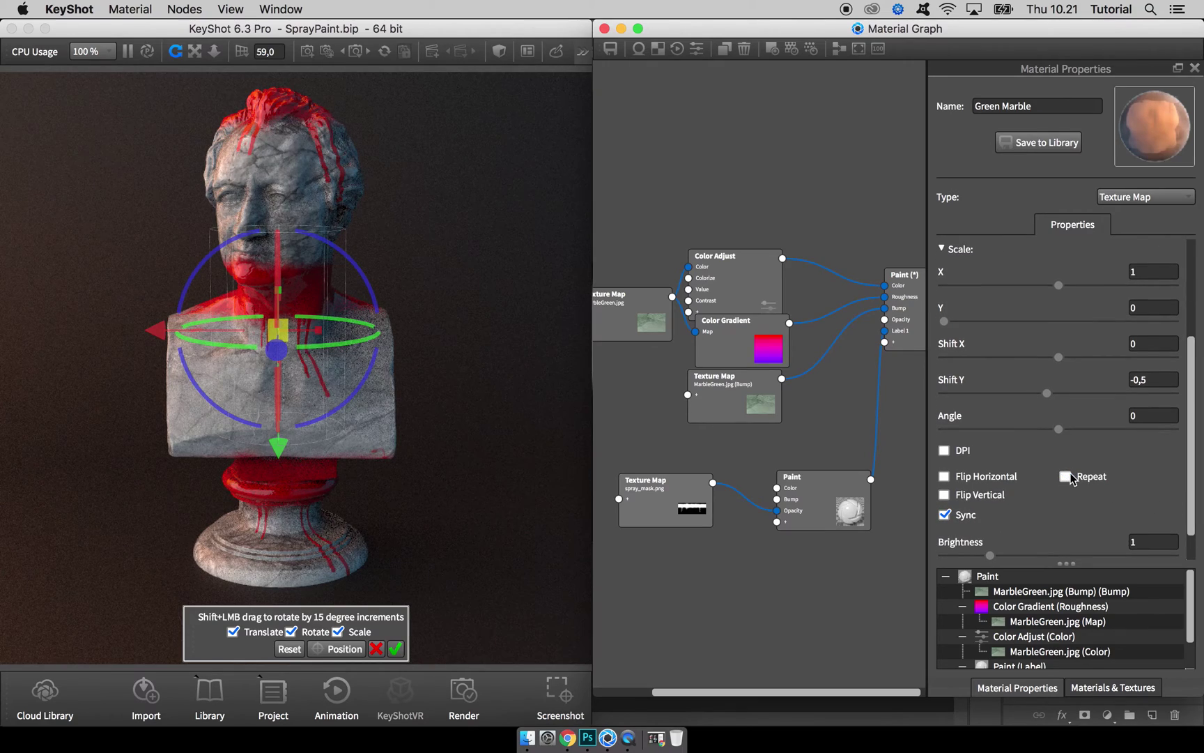
click(1066, 477)
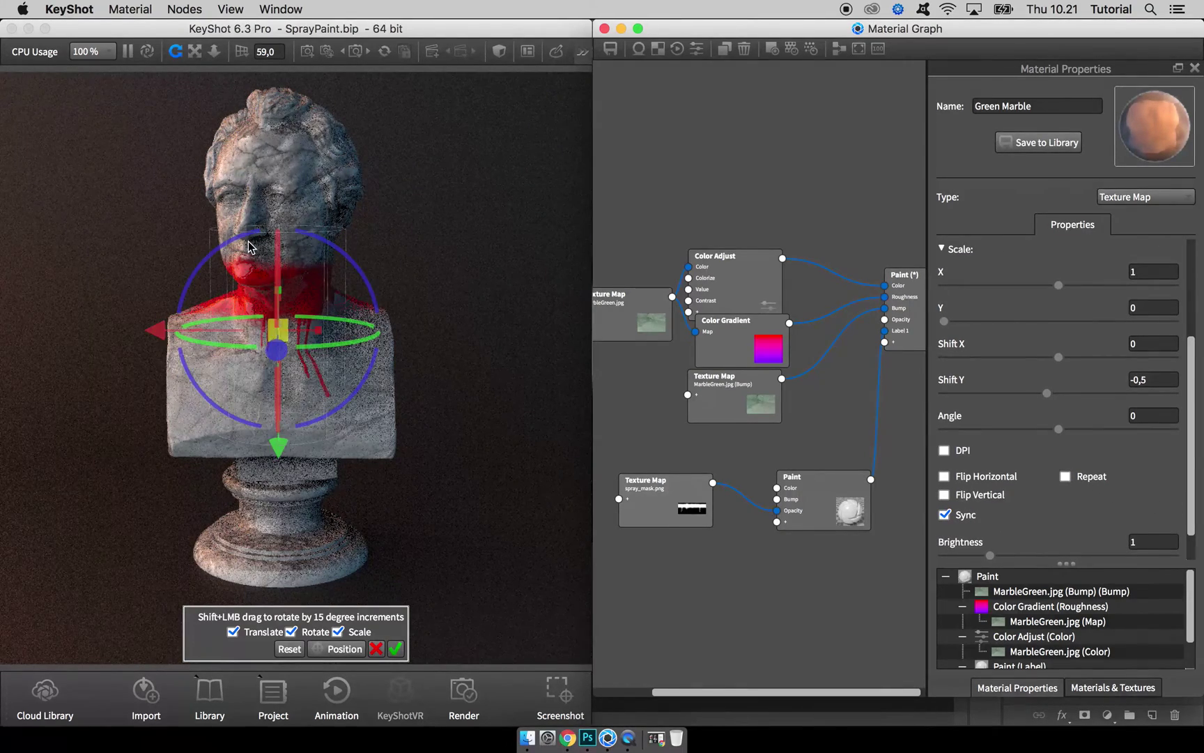
mouse_move(281, 440)
mouse_down()
mouse_move(272, 376)
mouse_move(284, 354)
mouse_up()
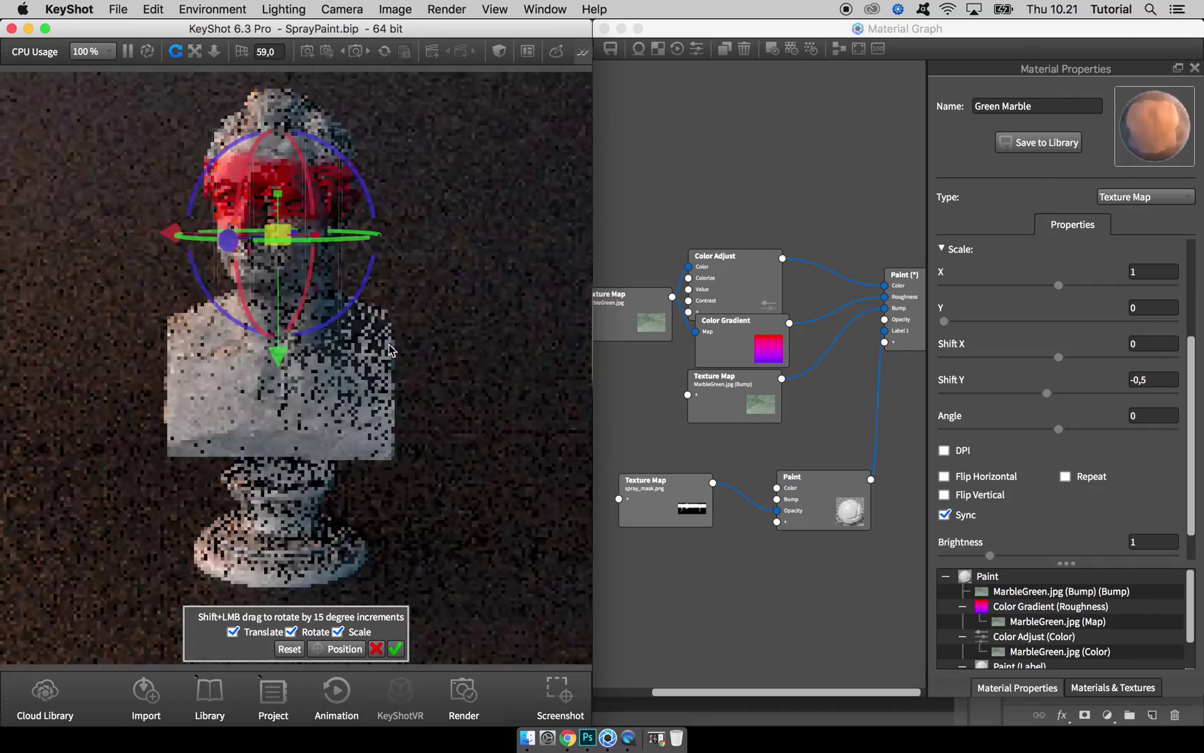
Set the mask's Y scale to 1,266 and move the mapping up to bring the band back over the eyes.
scroll(475, 292, up, 3)
mouse_move(516, 300)
mouse_down()
mouse_move(476, 293)
mouse_move(484, 345)
mouse_move(502, 269)
mouse_move(952, 286)
mouse_move(524, 287)
mouse_up()
click(977, 321)
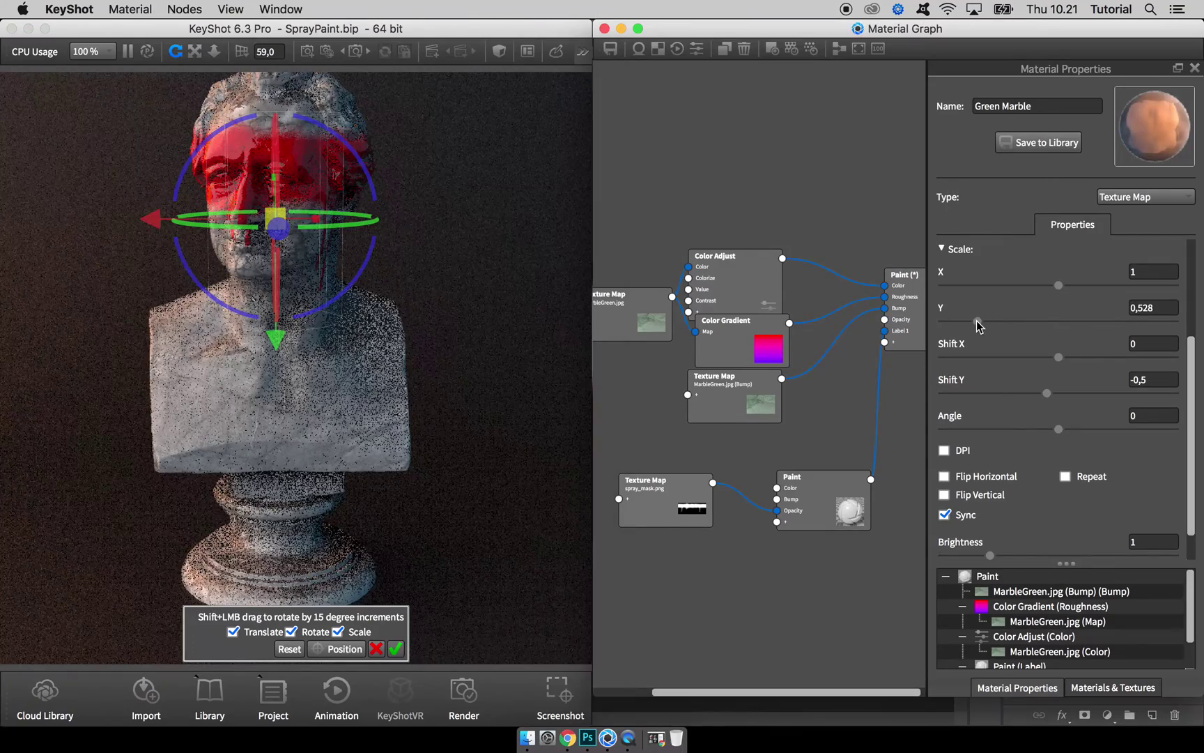
drag(979, 321, 1016, 325)
click(279, 324)
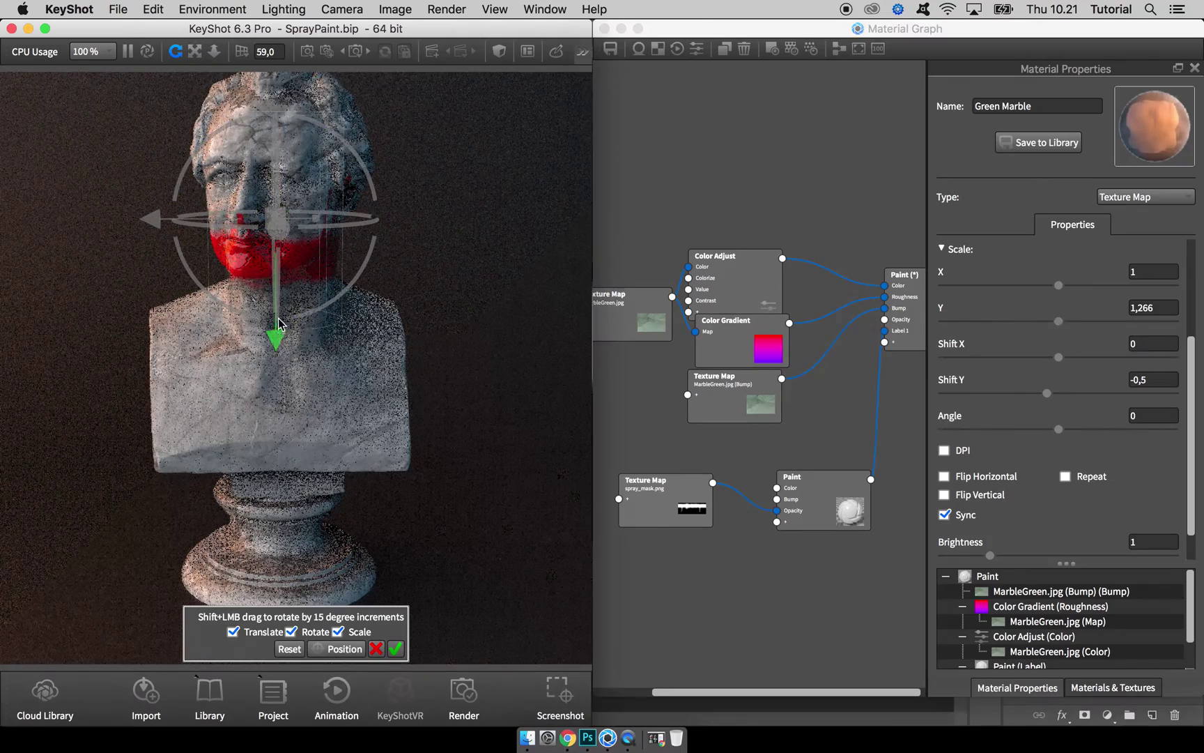
drag(283, 269, 282, 259)
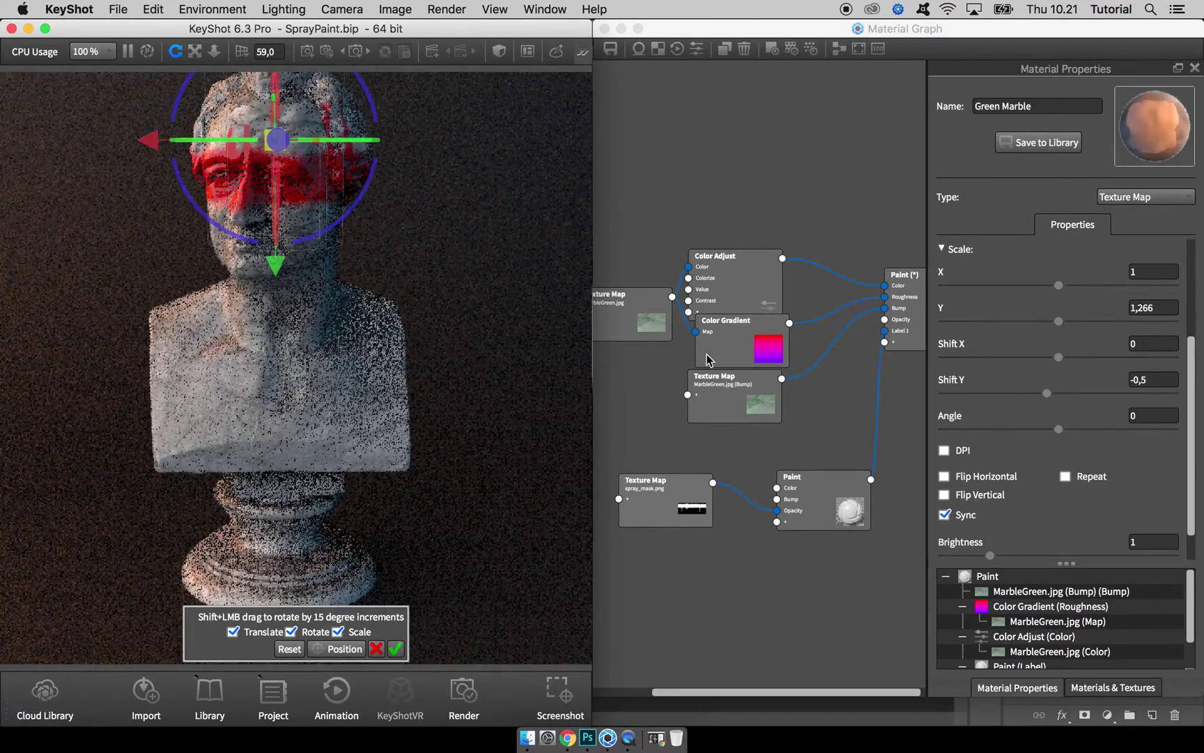
Set the mask texture's mapping angle to 180.
click(1143, 414)
text(180)
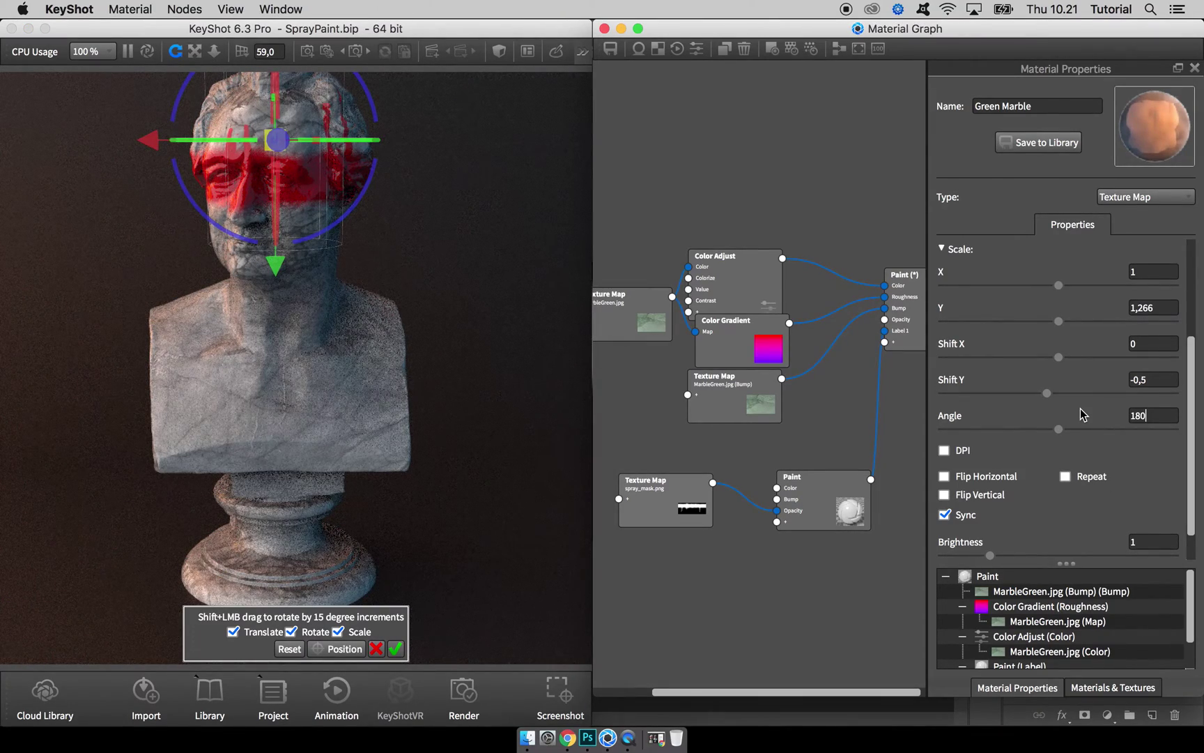
key(Return)
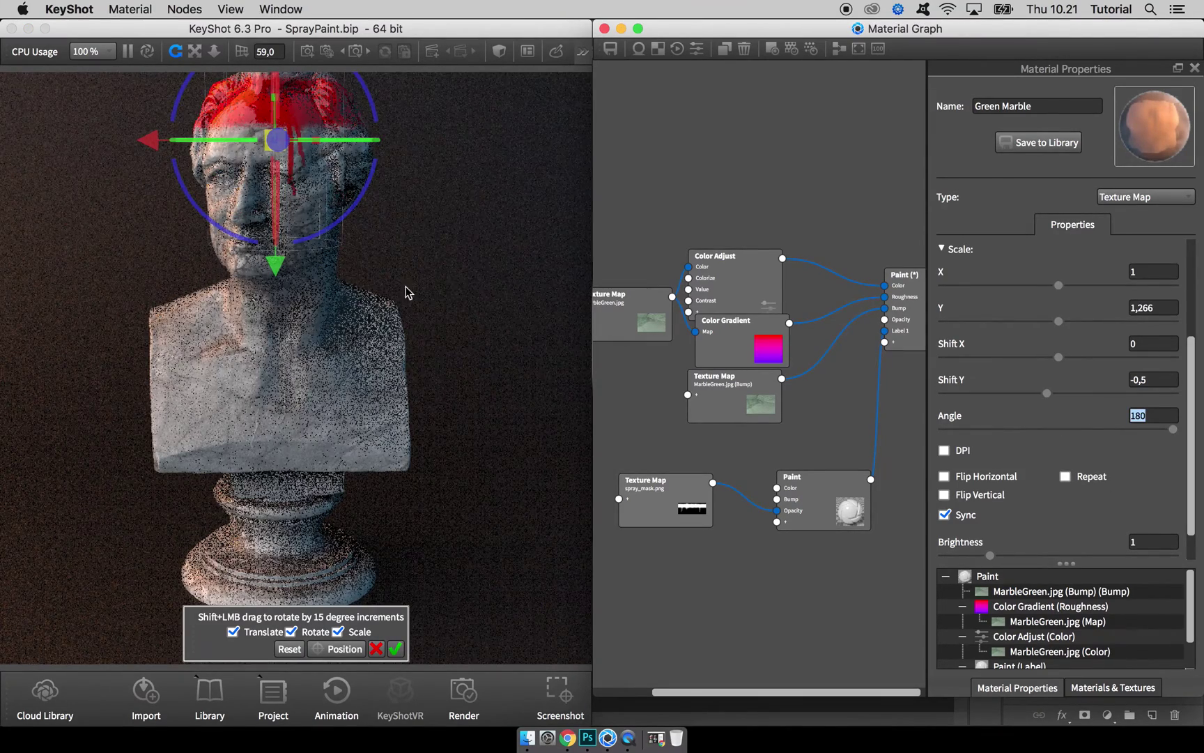
Lower the mask's mapping onto the bust's eyes and rotate it around the vertical axis to shift the drips across the face.
mouse_move(264, 271)
mouse_down()
mouse_move(272, 331)
mouse_move(290, 330)
mouse_up()
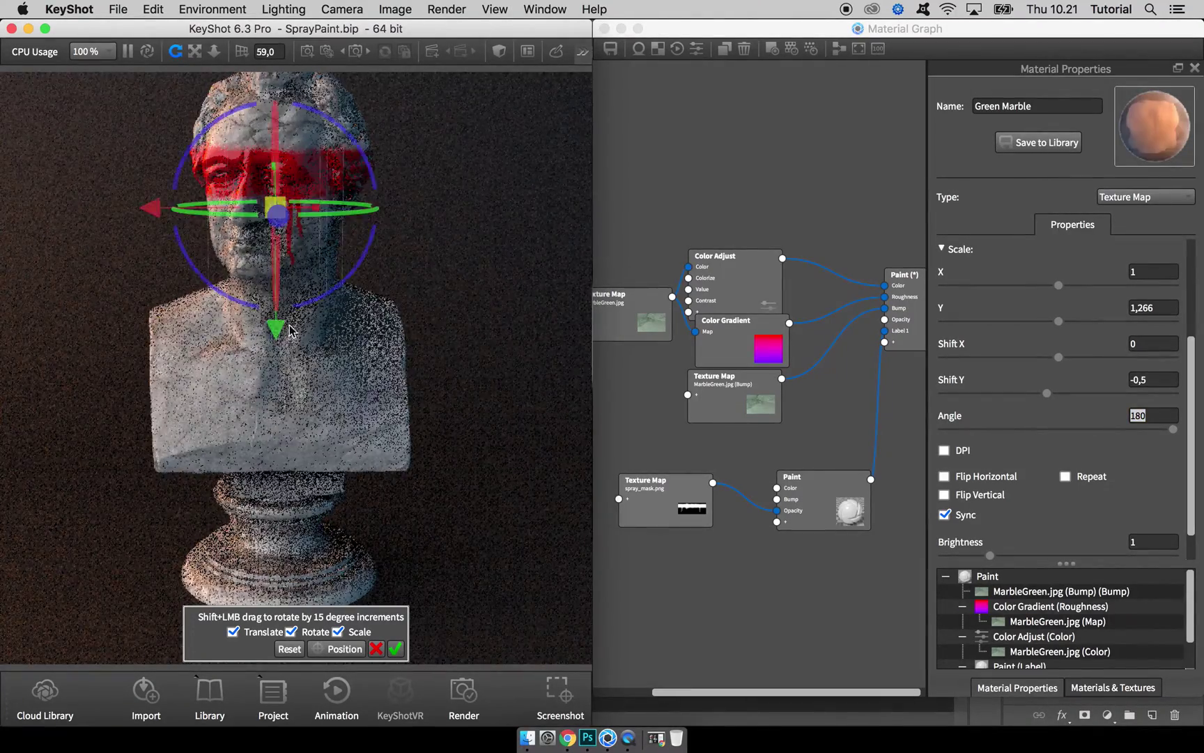
scroll(427, 267, up, 3)
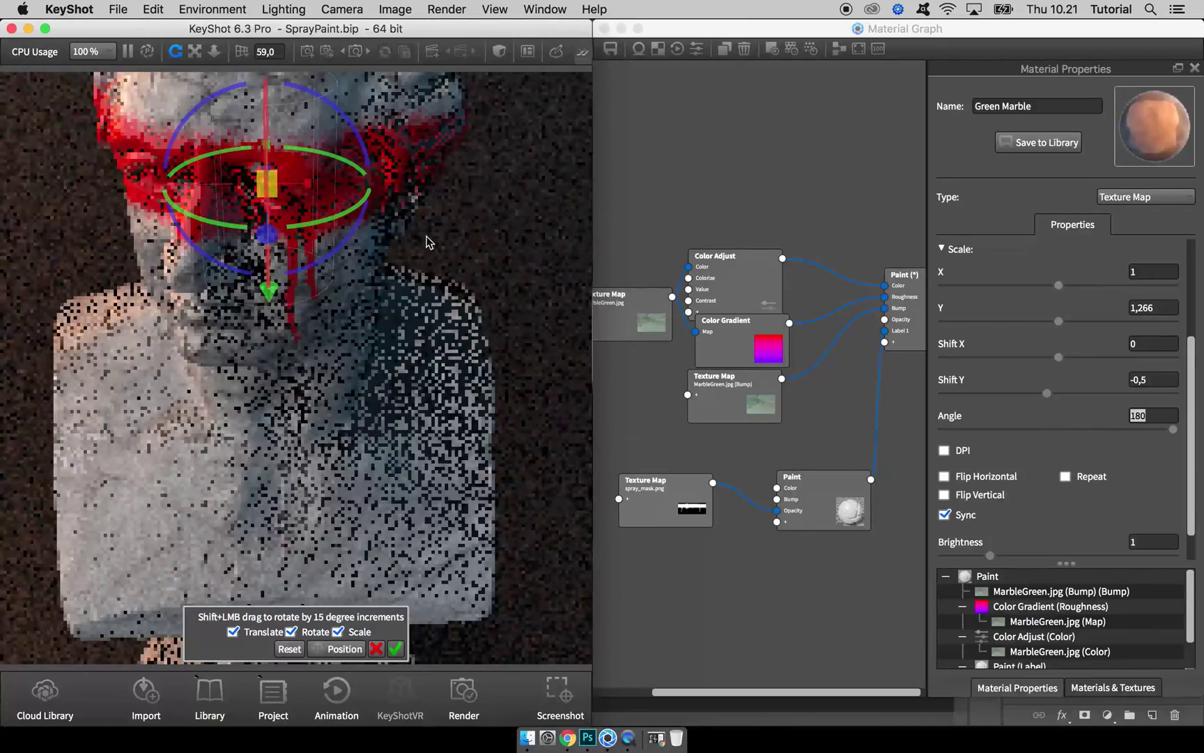
mouse_move(310, 227)
mouse_down()
mouse_move(207, 221)
mouse_move(381, 221)
mouse_up()
drag(462, 205, 462, 194)
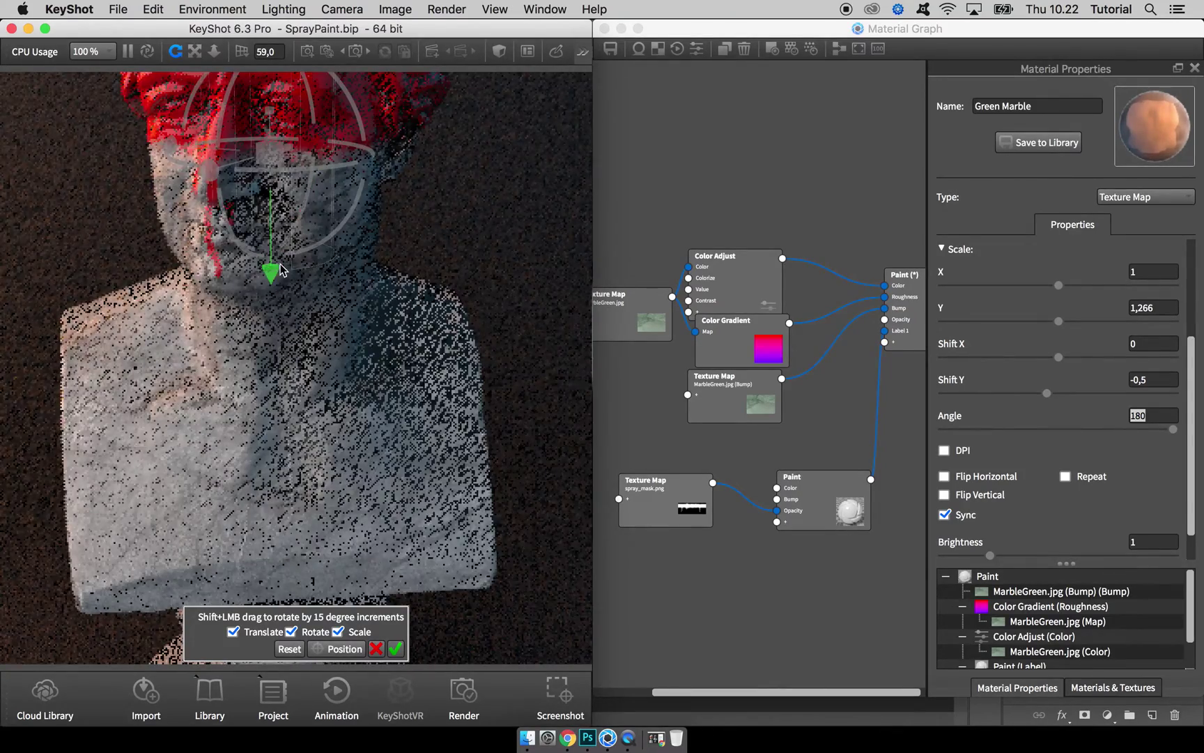
Shift the mask's mapping slightly further down so the paint band covers the eyes, and accept the mapping.
drag(272, 282, 274, 301)
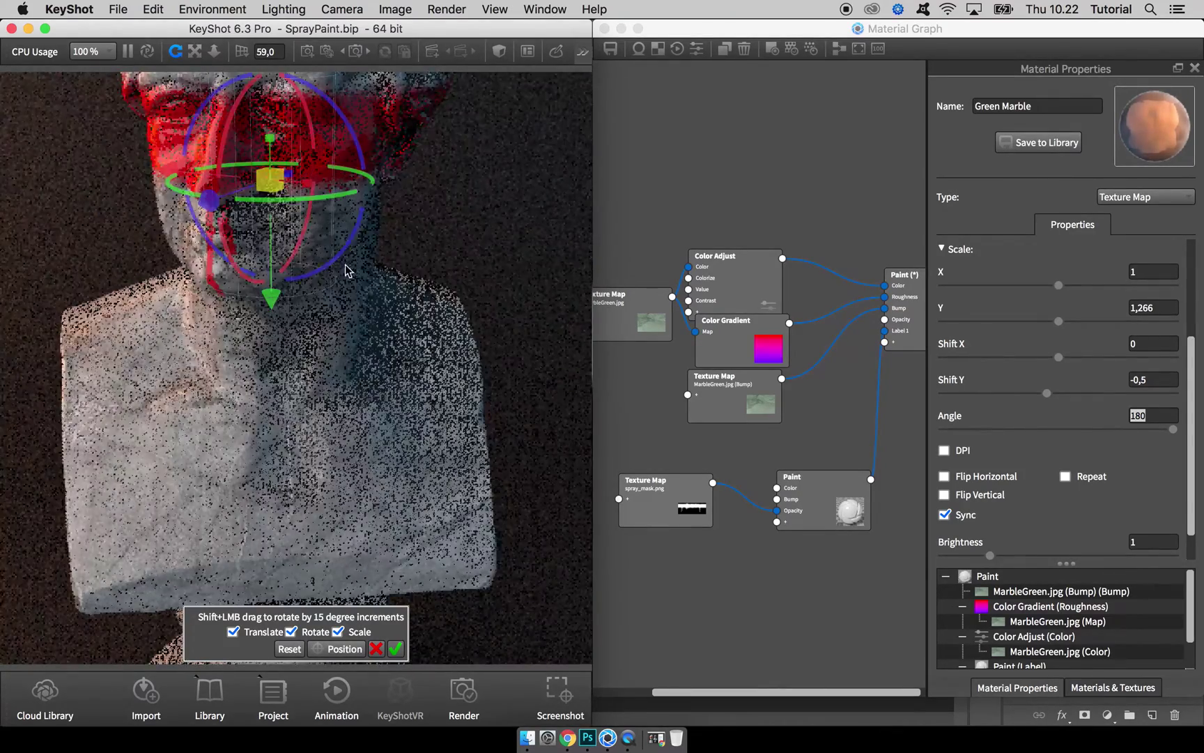
mouse_move(452, 213)
mouse_down()
mouse_move(465, 170)
mouse_move(468, 261)
mouse_move(479, 249)
mouse_up()
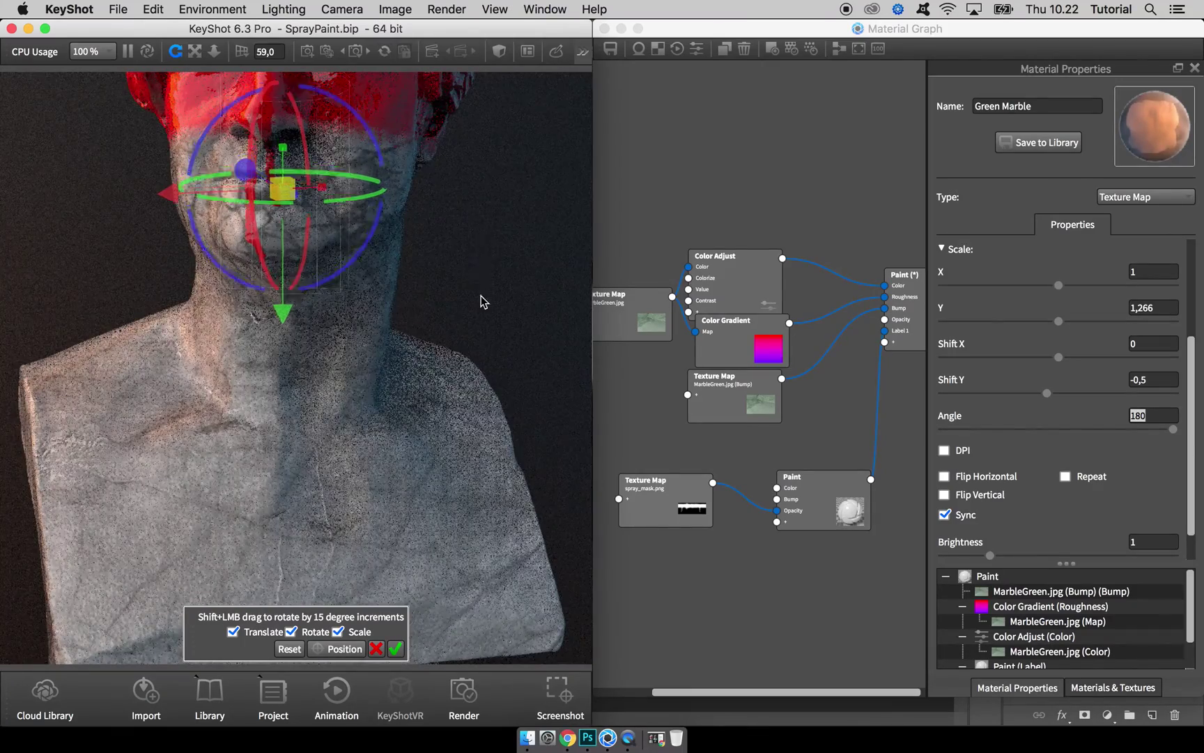
scroll(483, 313, down, 5)
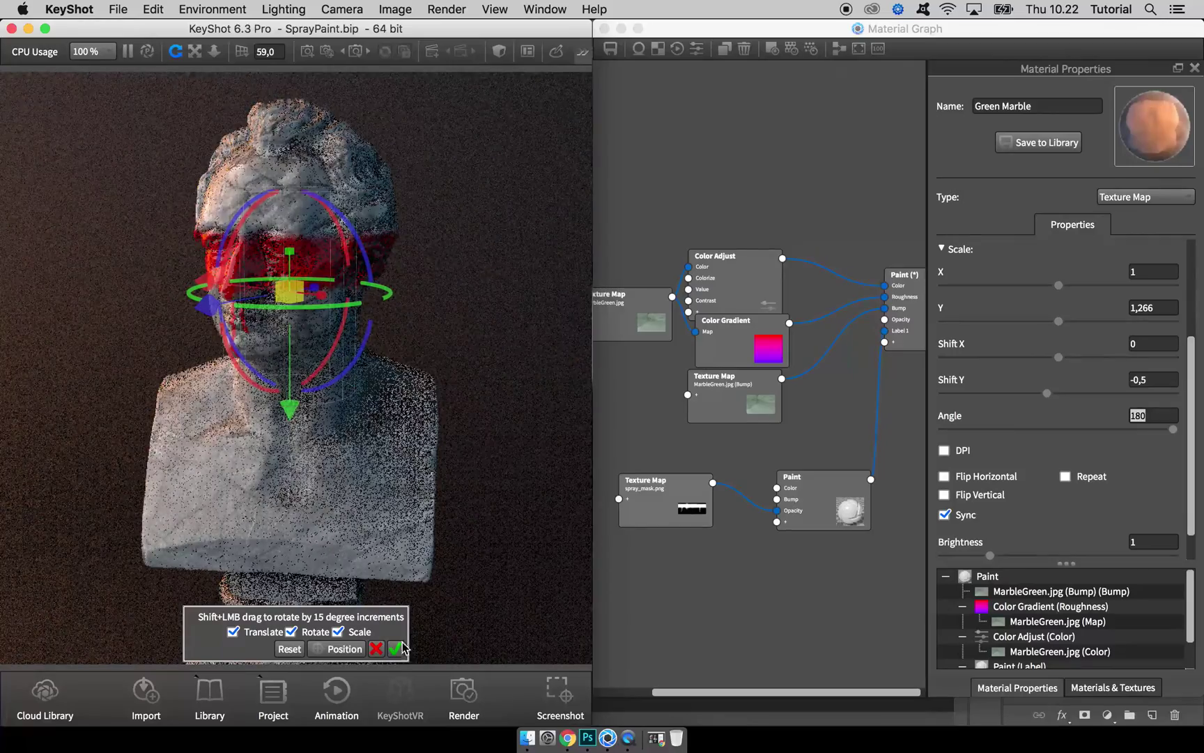
drag(471, 547, 490, 510)
Examine the paint band and drips from both sides and the front of the bust.
drag(471, 411, 257, 398)
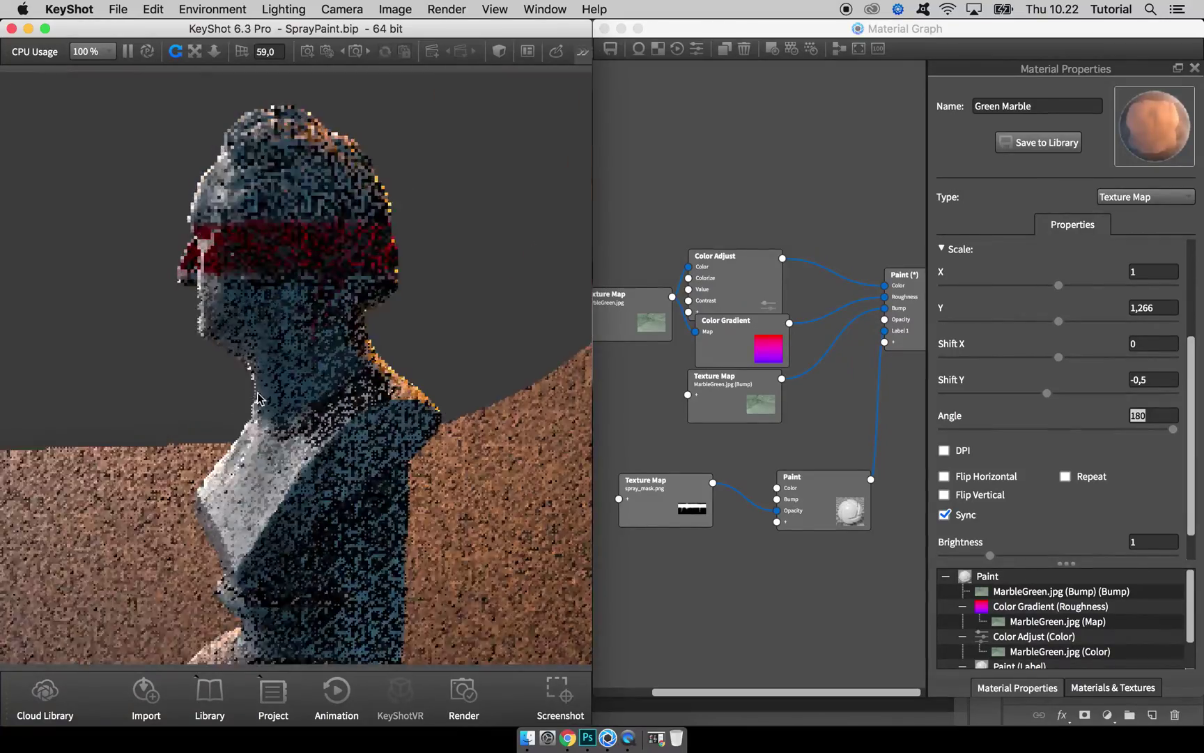
drag(341, 398, 420, 381)
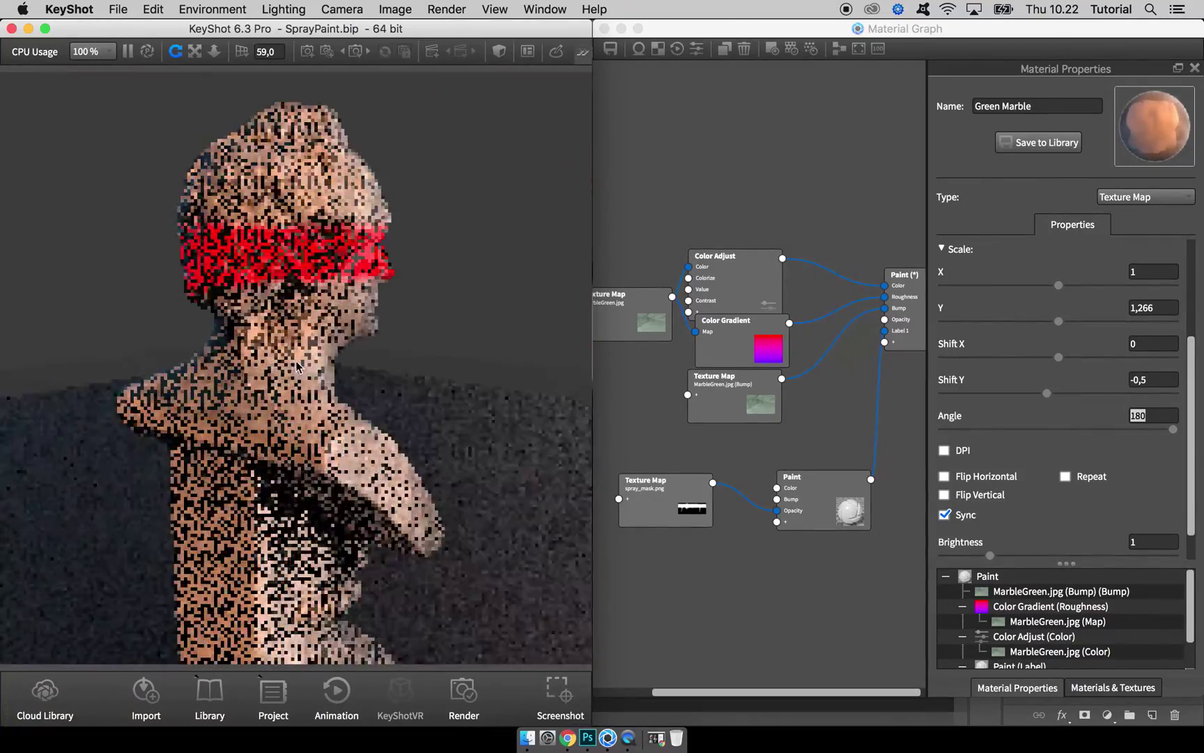
drag(297, 367, 426, 233)
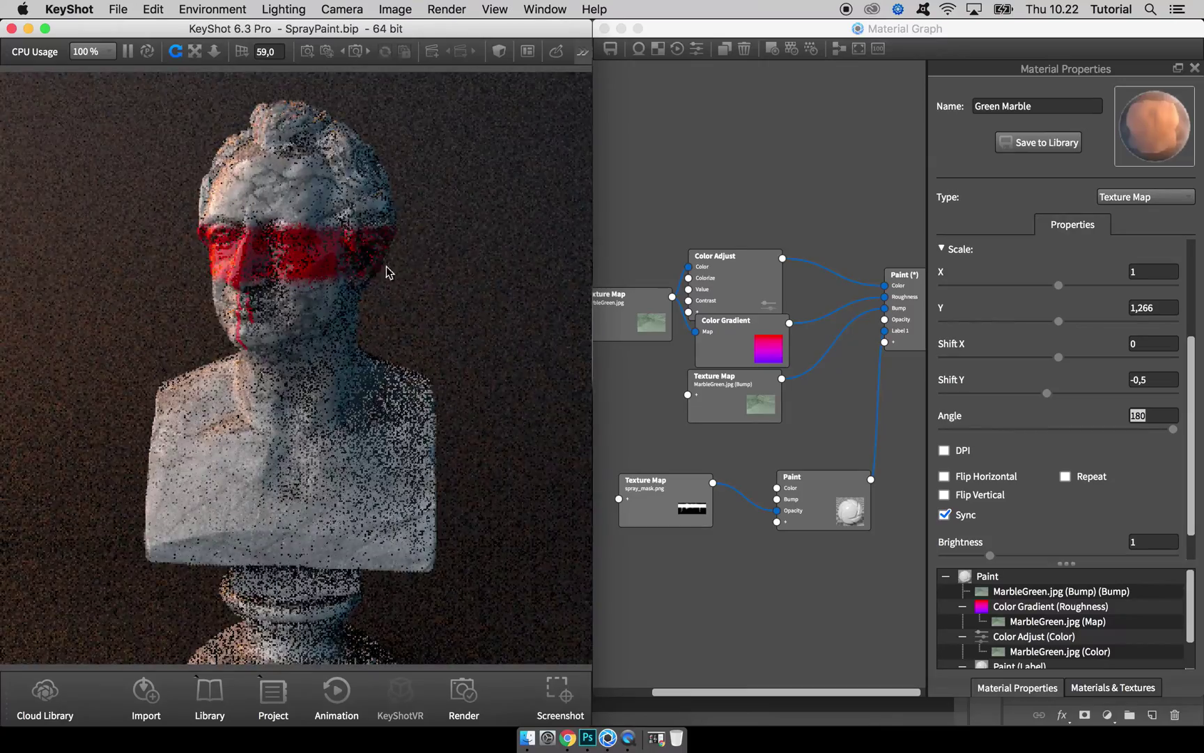
drag(388, 272, 190, 281)
drag(295, 288, 303, 320)
scroll(307, 327, up, 6)
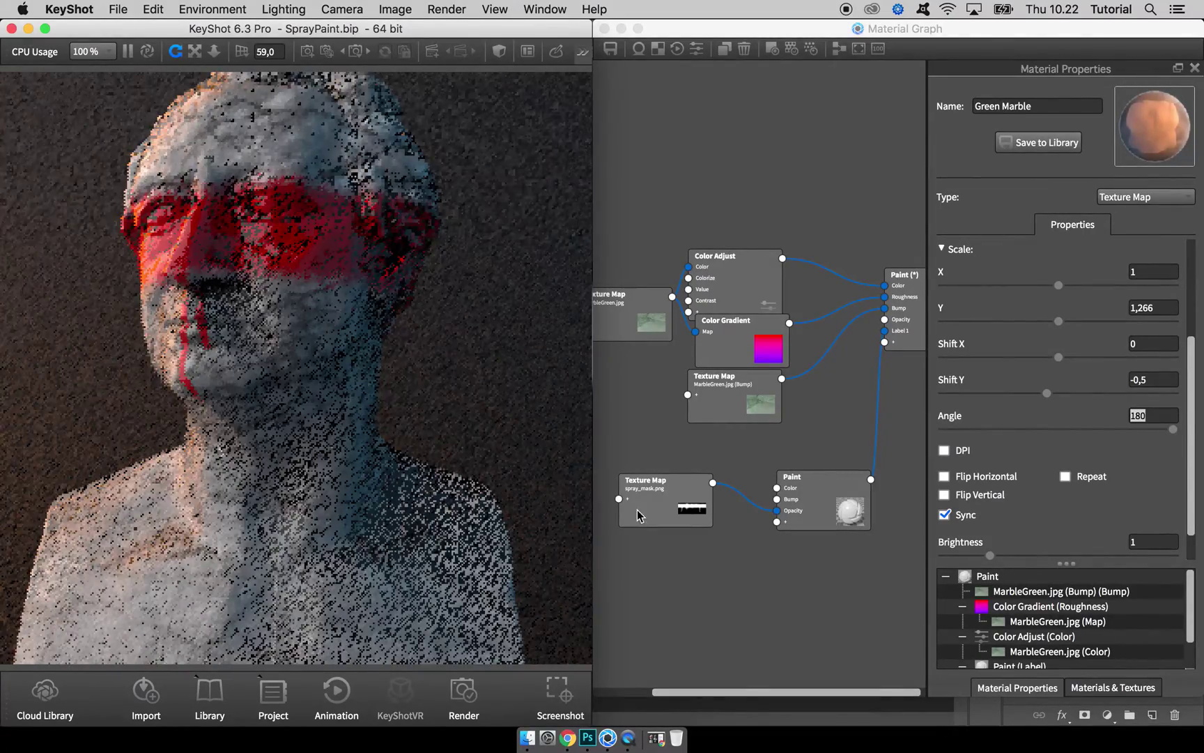
Duplicate the spray_mask.png texture map node and connect the copy to the Bump input of the label's Paint node.
drag(669, 483, 664, 540)
right_click(664, 540)
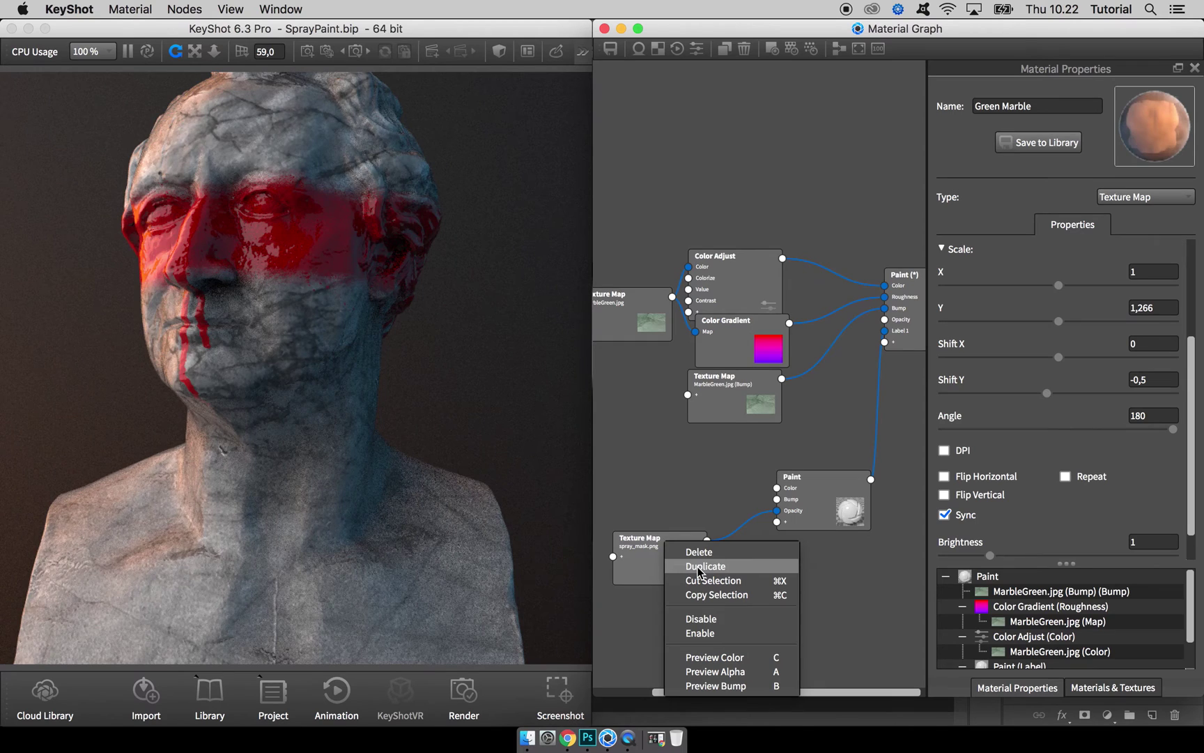
click(700, 570)
drag(700, 570, 675, 524)
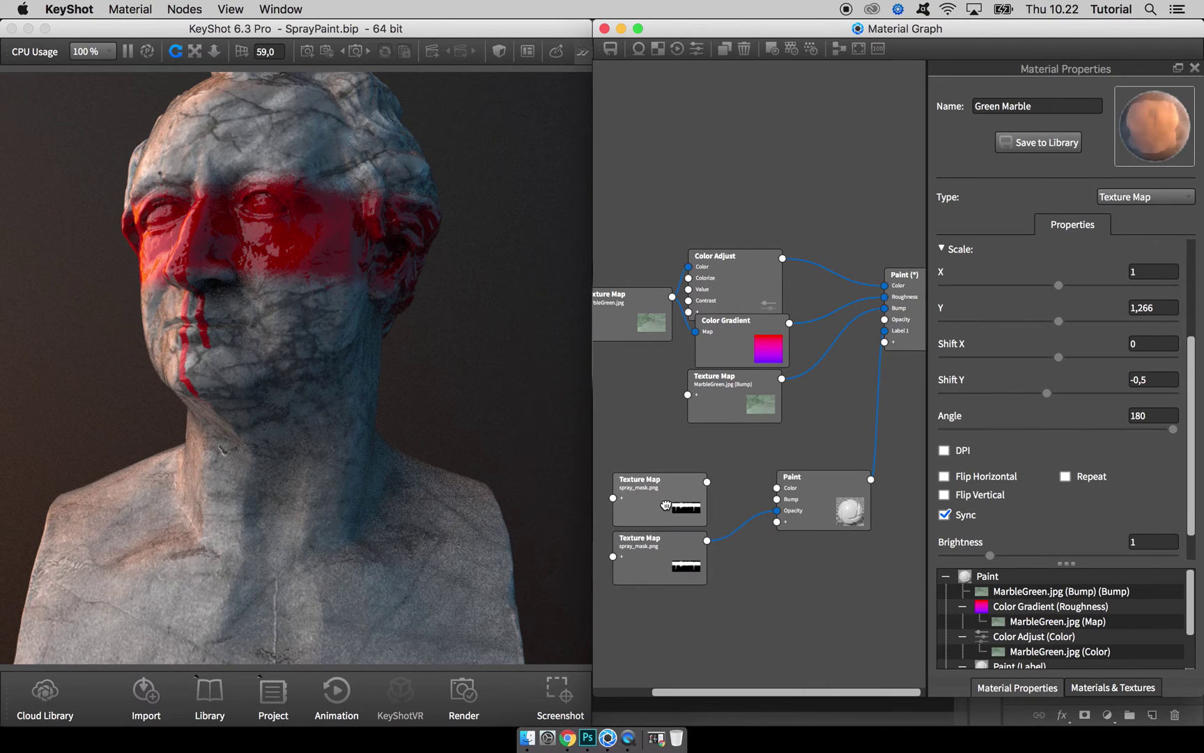
drag(706, 482, 778, 501)
Set the bump height of the duplicated spray_mask.png texture to 0,145.
click(670, 506)
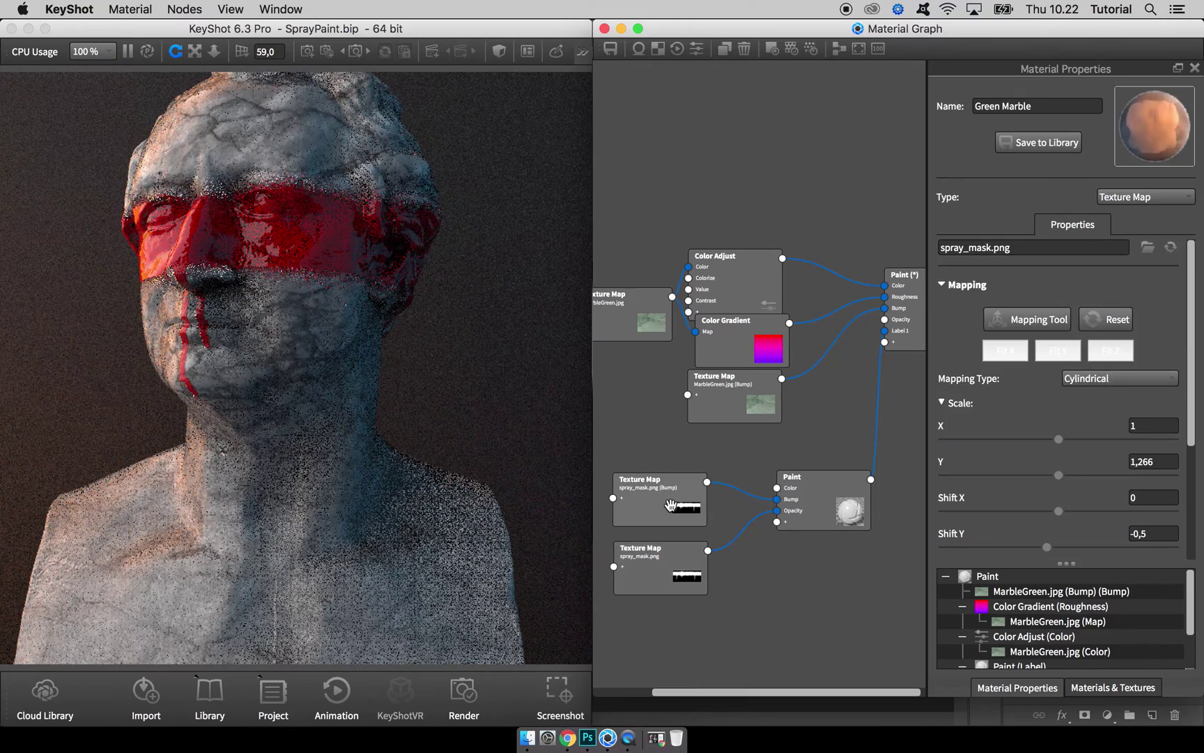
scroll(1087, 488, down, 5)
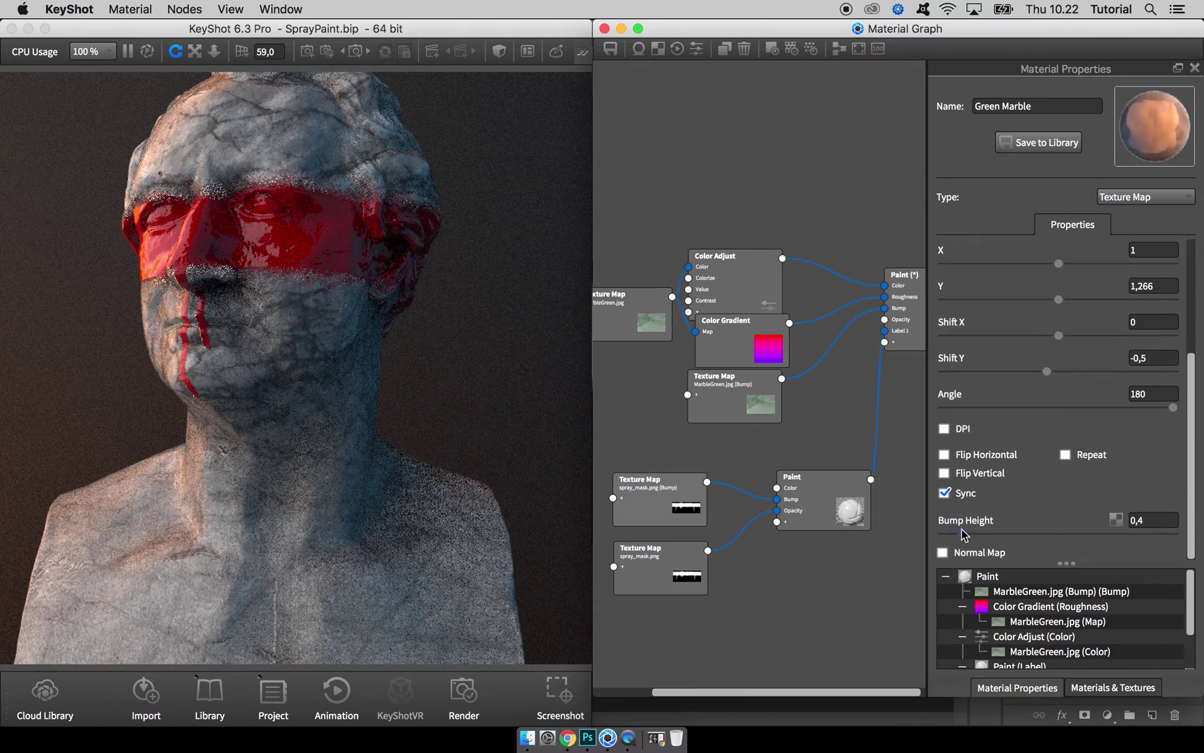
mouse_move(962, 534)
mouse_down()
mouse_move(1018, 528)
mouse_move(951, 535)
mouse_up()
scroll(229, 242, up, 5)
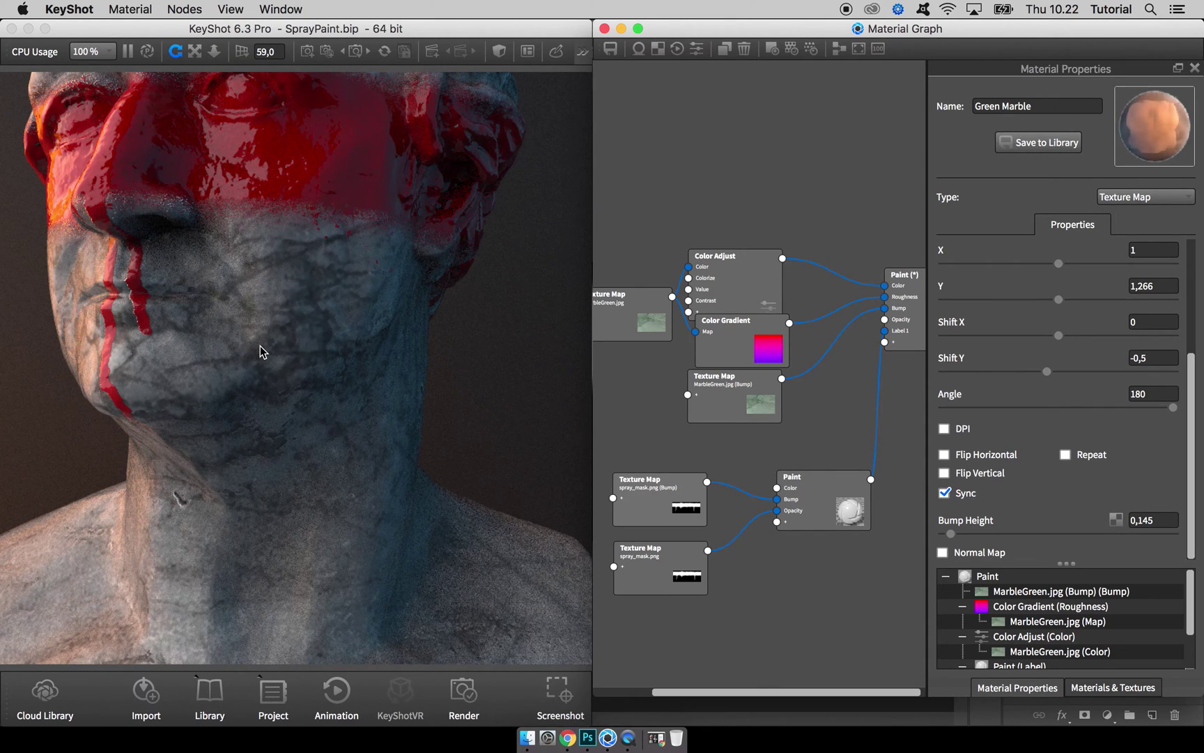
Replace the image in the Bump texture map node with spray_bump.png from the Desktop.
drag(662, 501, 658, 499)
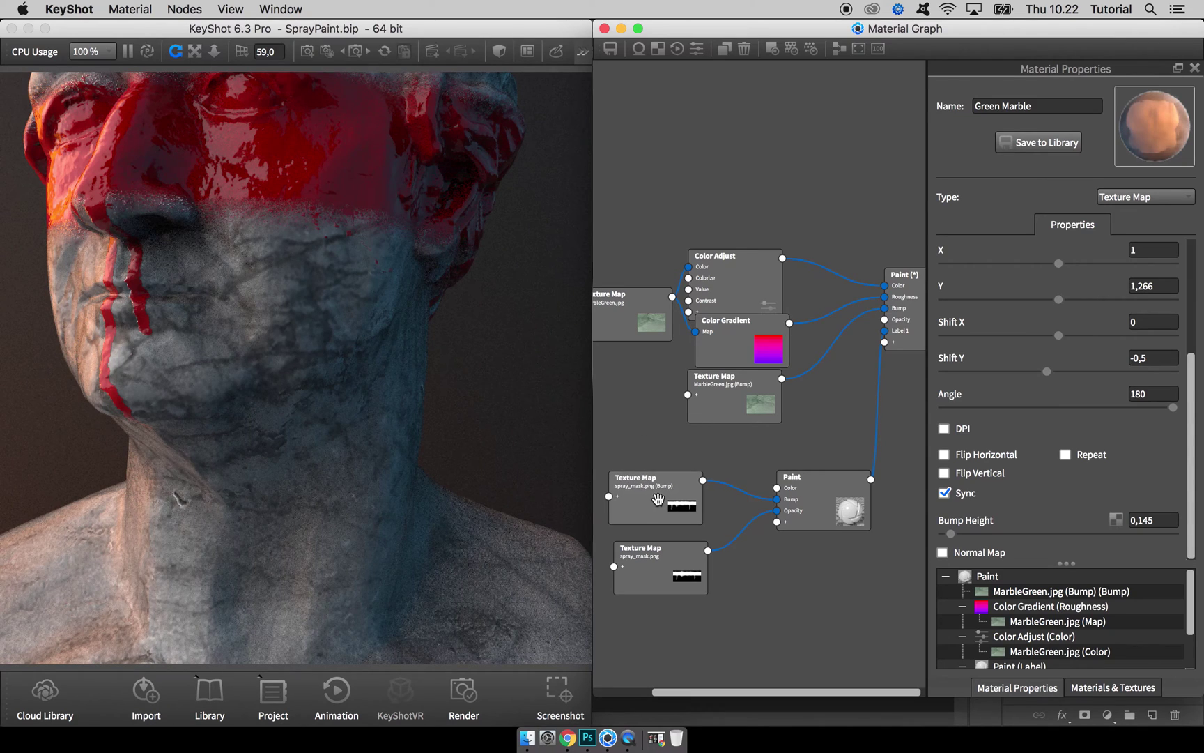
scroll(1157, 268, up, 5)
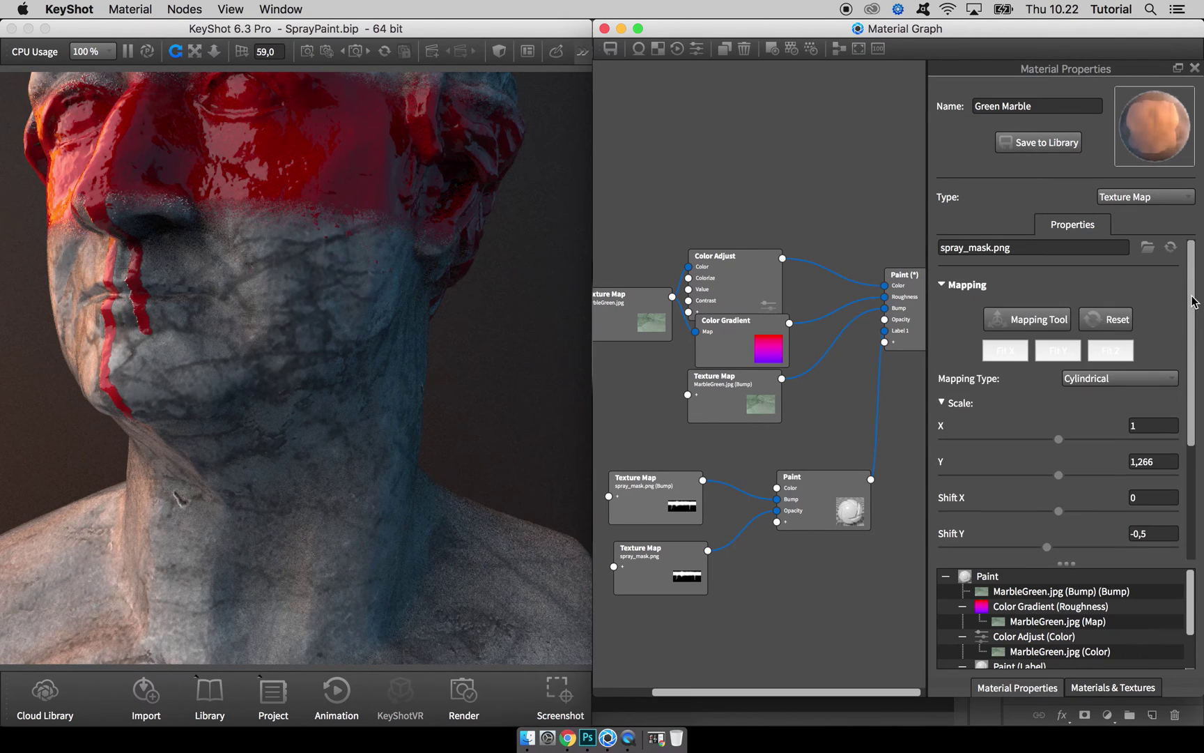
click(1147, 248)
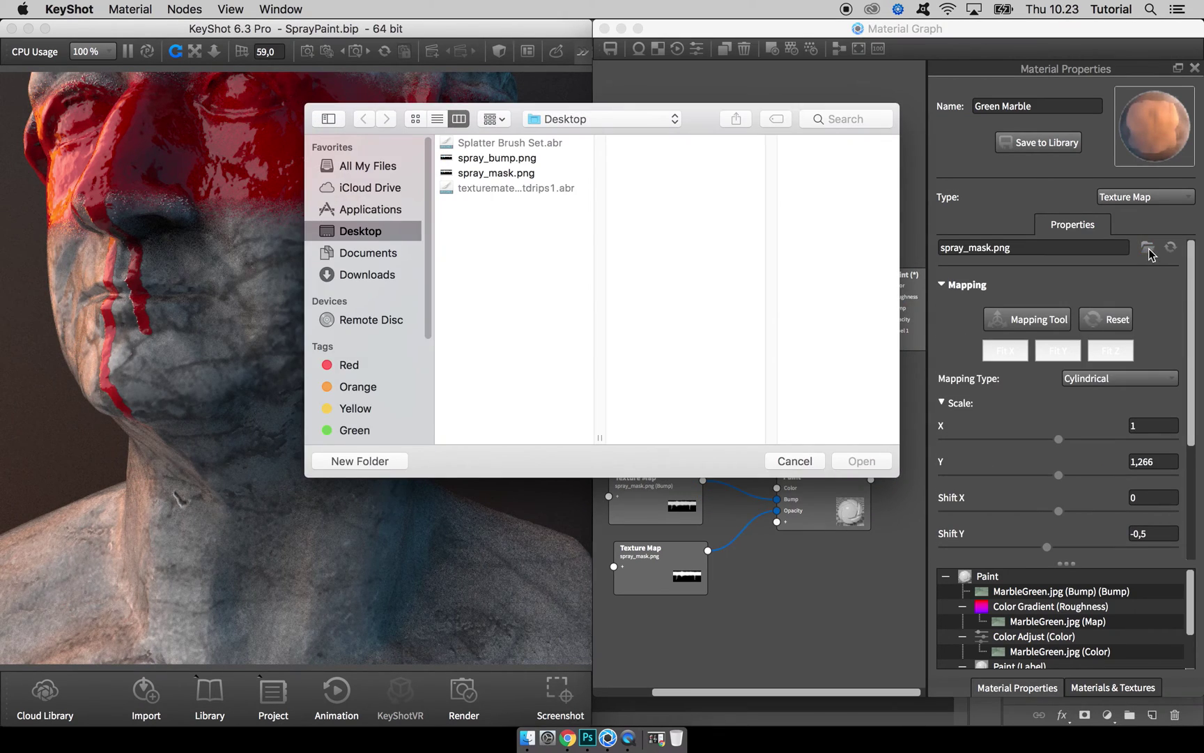
click(496, 158)
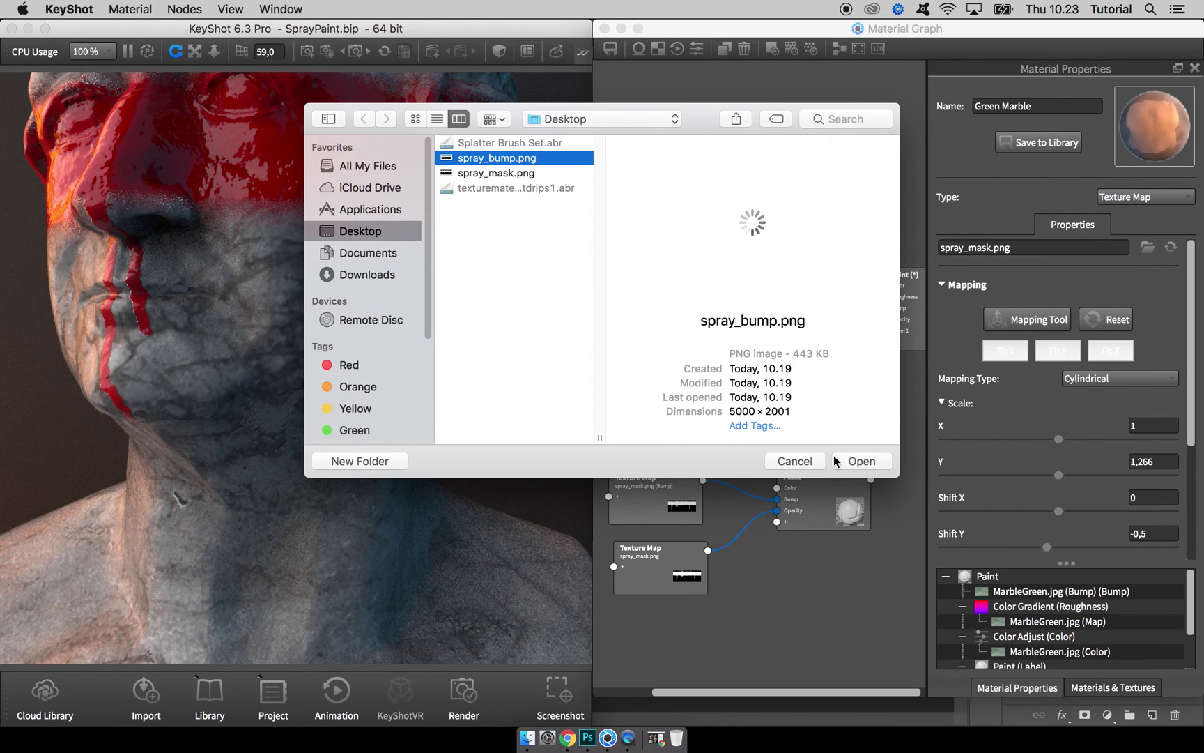
click(862, 460)
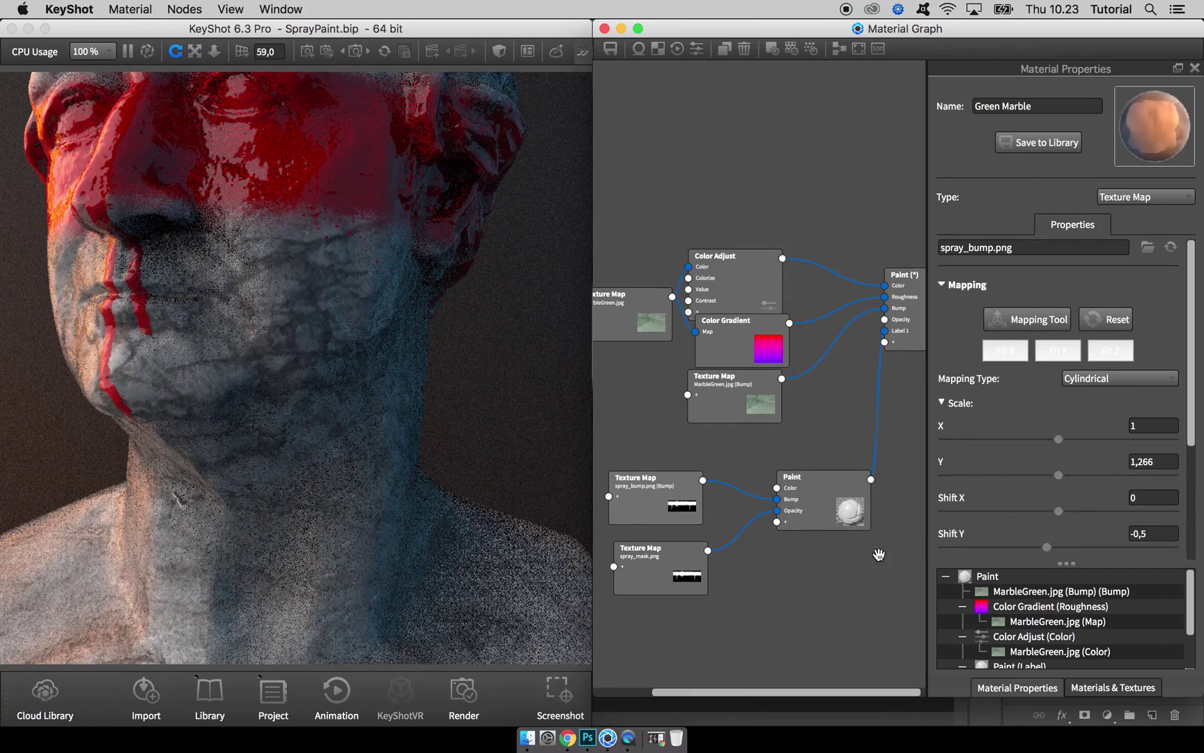
Set the bump height of the spray_bump.png texture to 0,5.
drag(1192, 417, 1193, 540)
drag(1055, 533, 1138, 520)
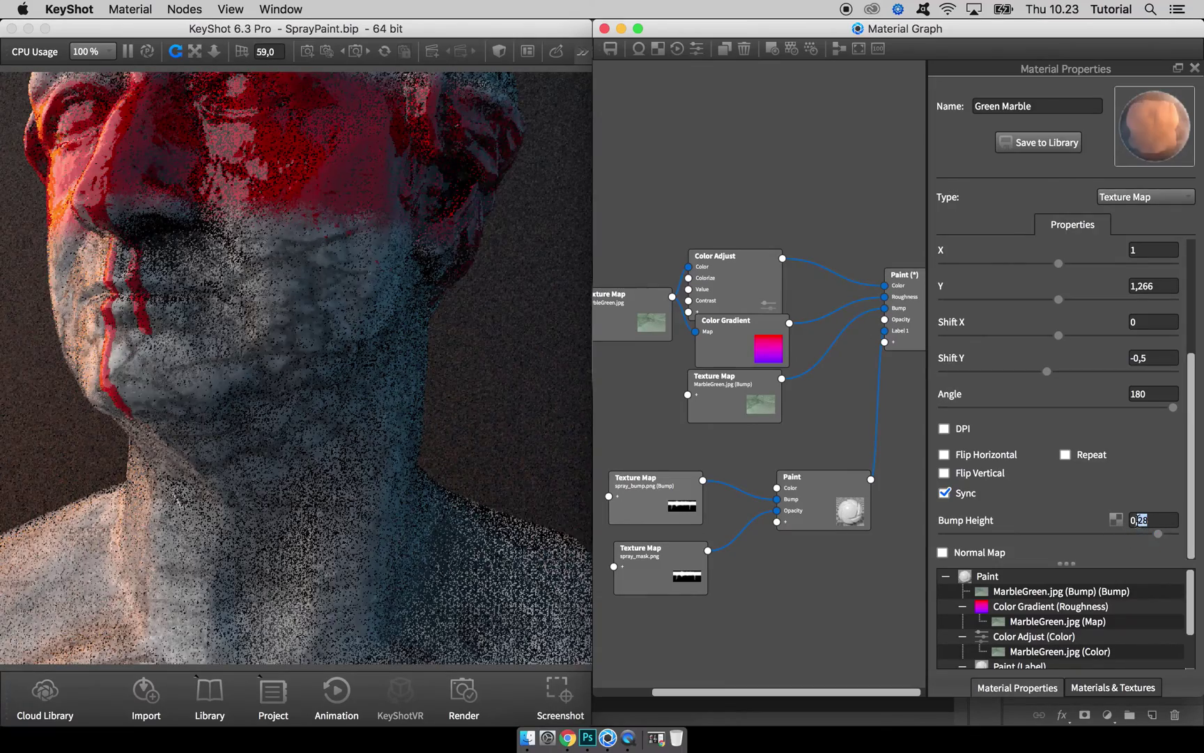
text(5)
key(Return)
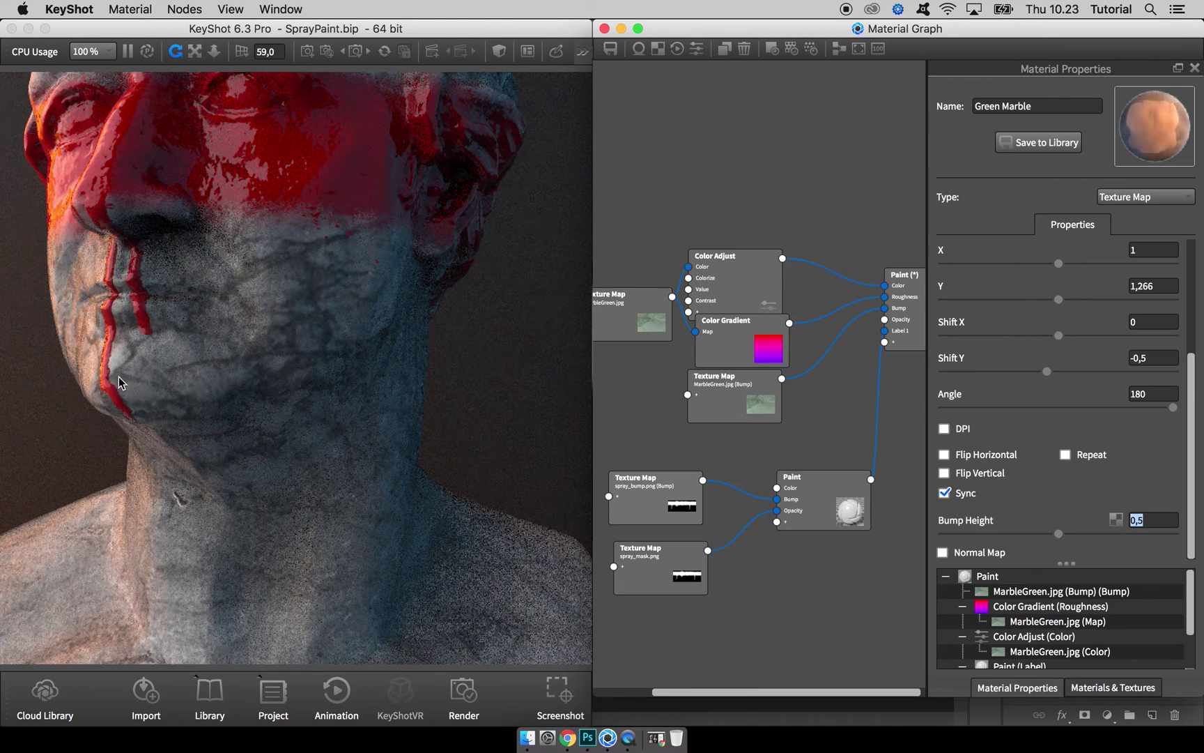
Move the spray_bump.png mapping slightly down with the Mapping Tool, accept it and check the bust from a distance.
click(663, 499)
scroll(1157, 390, up, 5)
click(1038, 319)
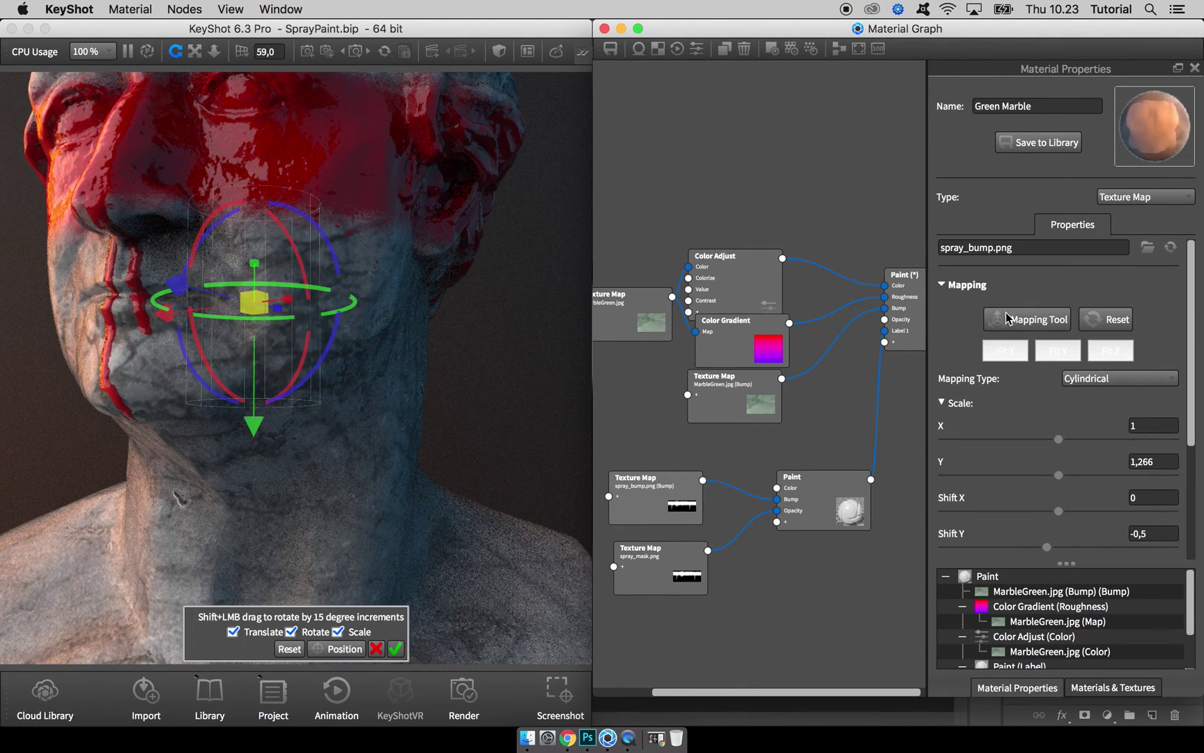
drag(254, 426, 254, 446)
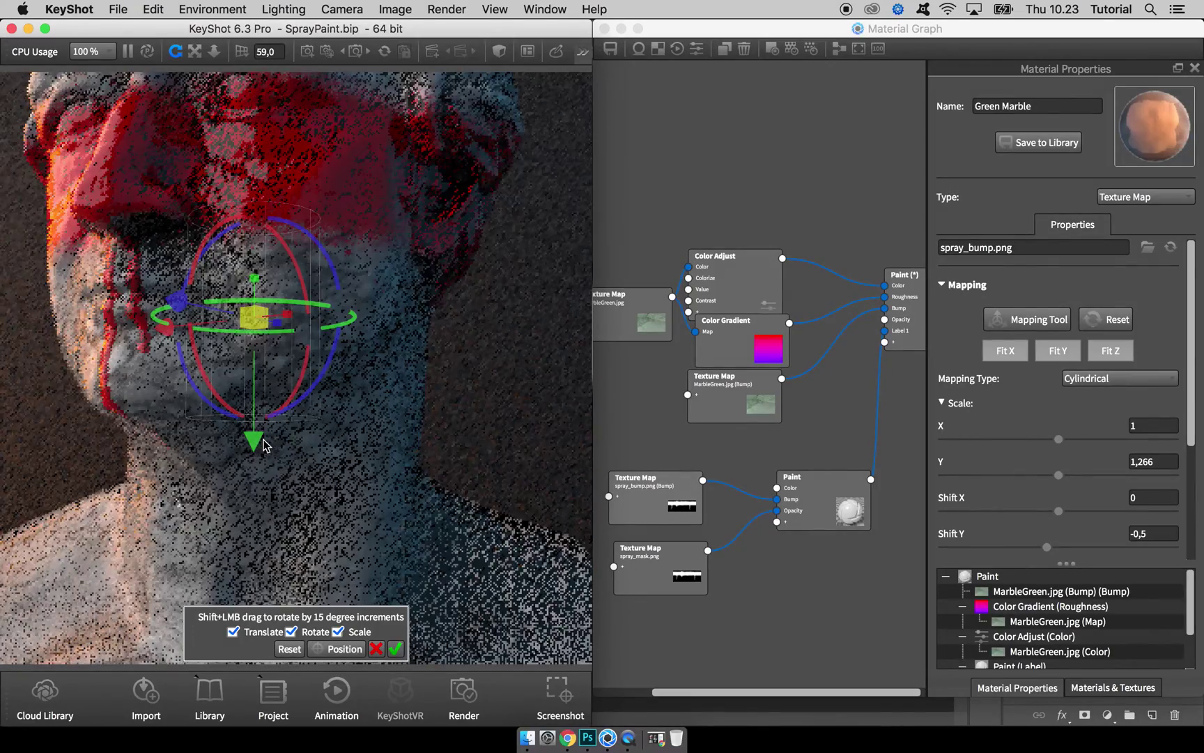
click(395, 649)
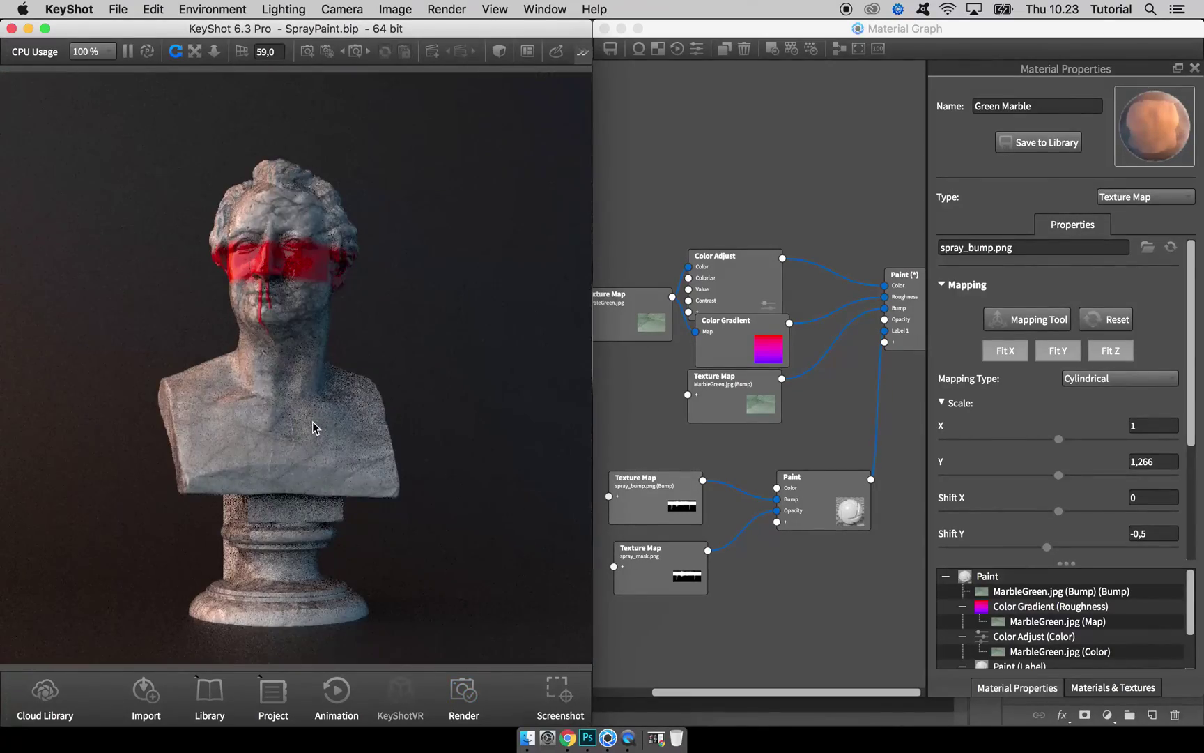
drag(312, 421, 237, 429)
scroll(235, 429, down, 5)
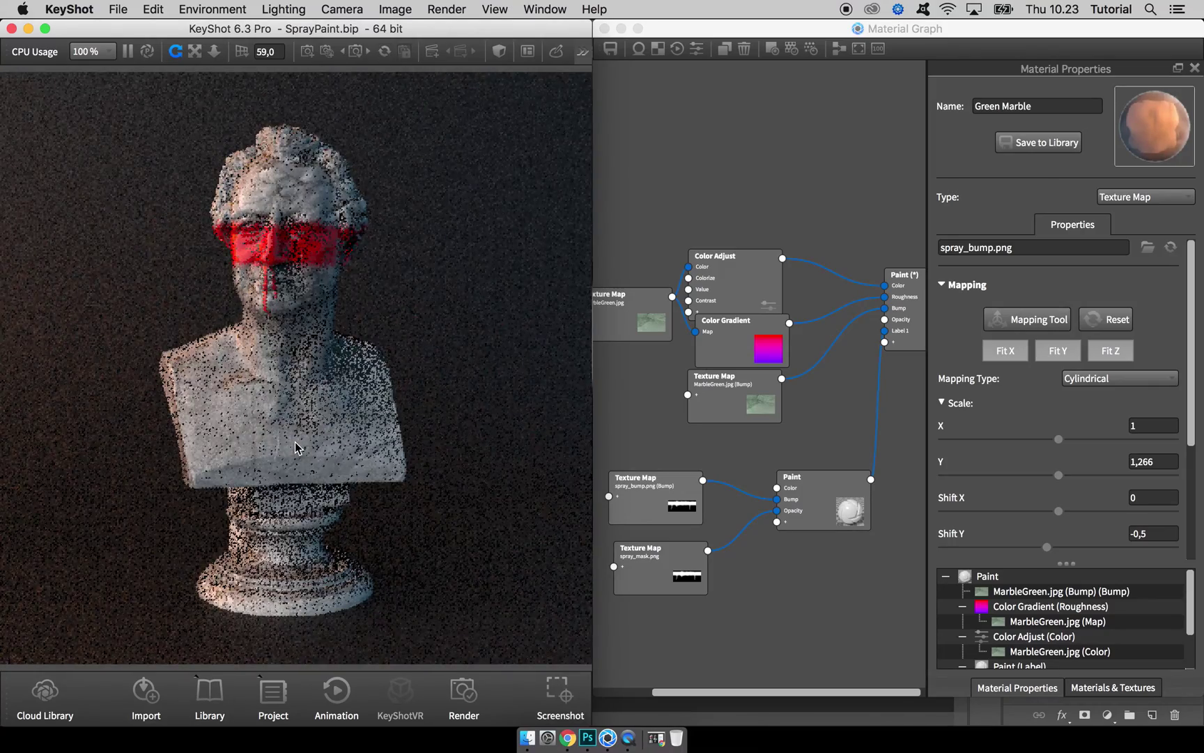
drag(291, 444, 280, 435)
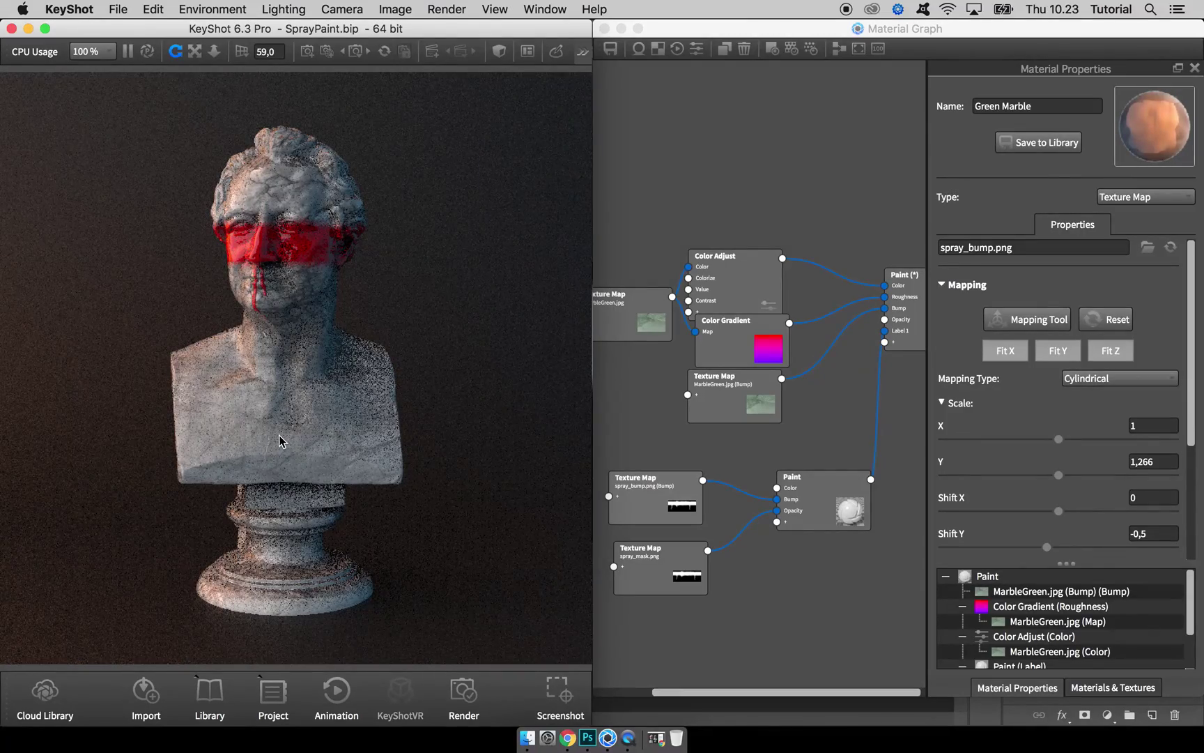